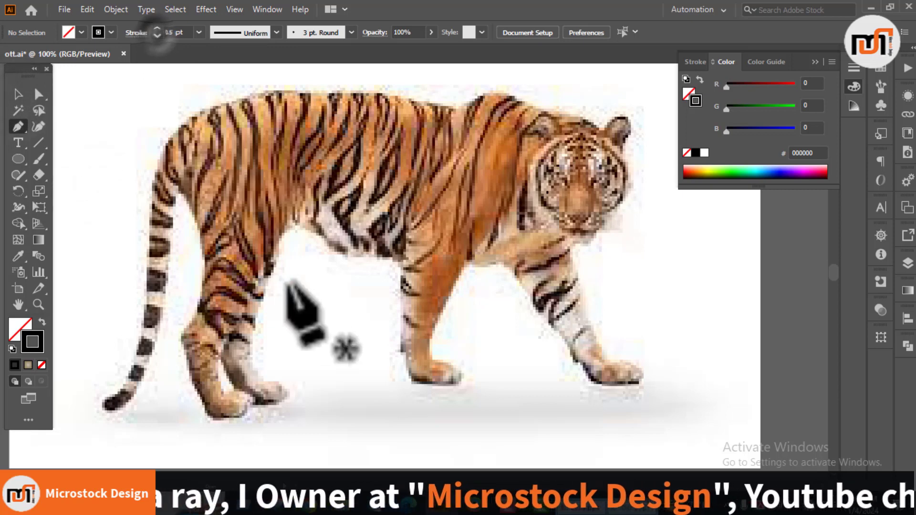
Step: Trace the tiger's near hind leg and belly with a Pen path from the tail base around the paw to the front leg
{"action": "left_click_drag", "start_coordinate": [172, 218], "coordinate": [175, 181]}
{"action": "left_click", "coordinate": [180, 178]}
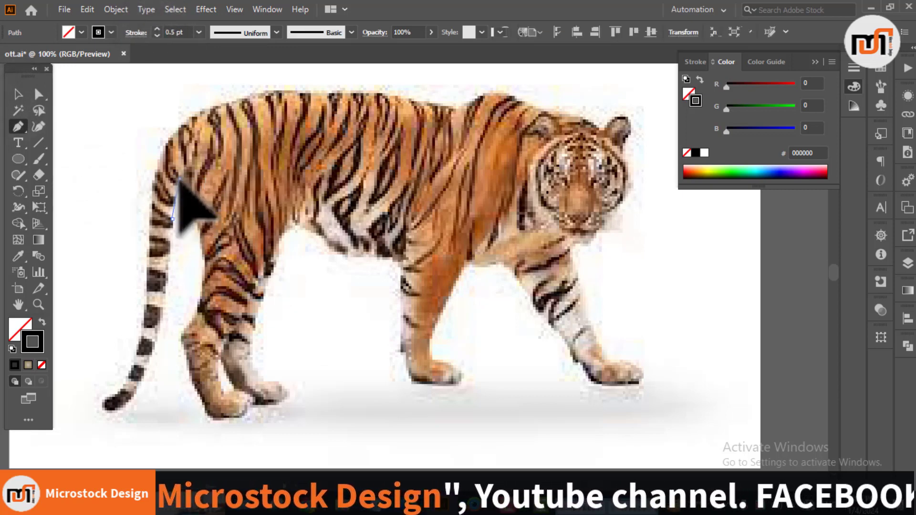
{"action": "left_click", "coordinate": [185, 331]}
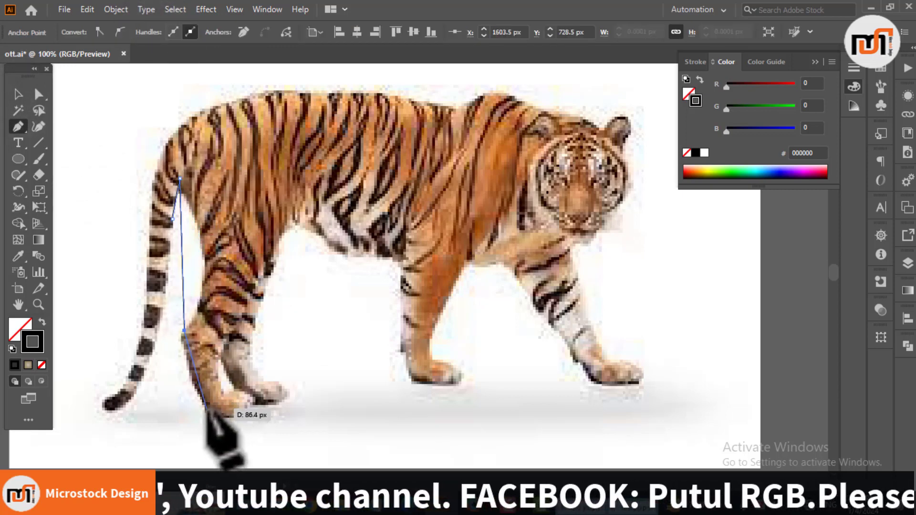
{"action": "left_click", "coordinate": [206, 410]}
{"action": "left_click", "coordinate": [253, 405]}
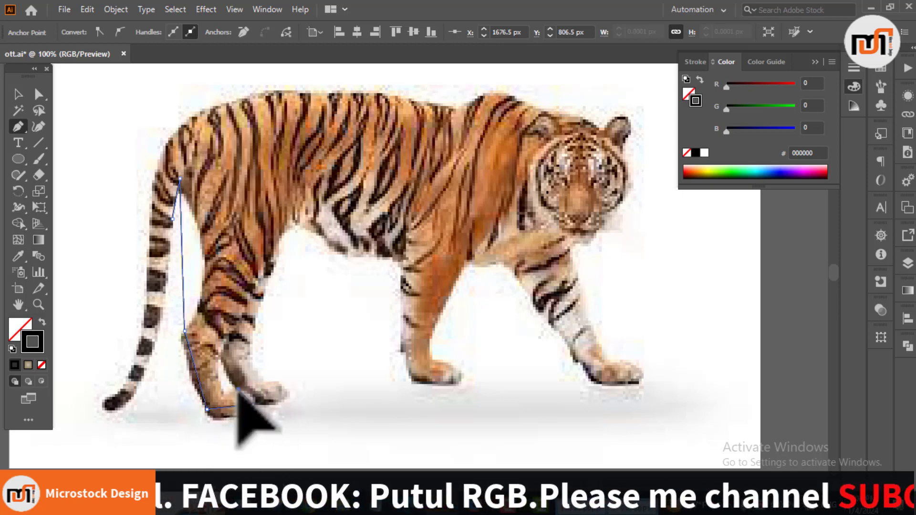
{"action": "left_click", "coordinate": [221, 393]}
{"action": "left_click", "coordinate": [217, 376]}
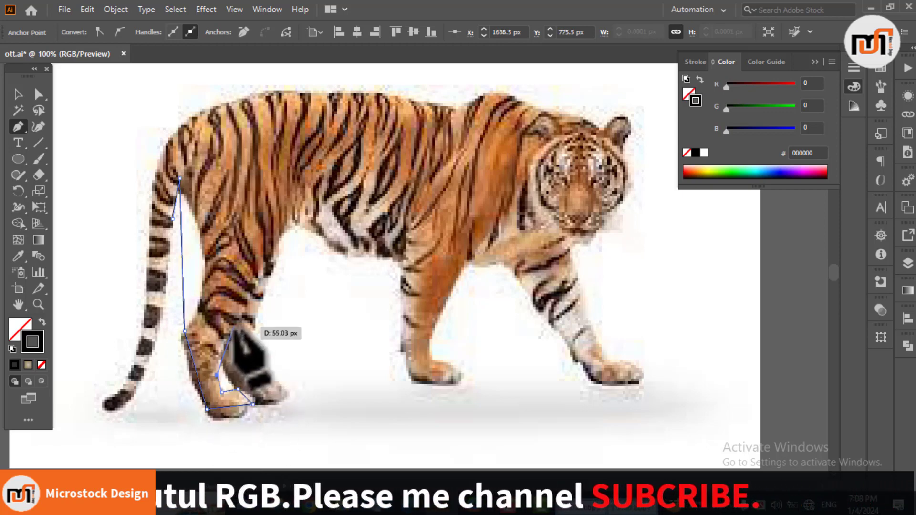
{"action": "left_click", "coordinate": [234, 326]}
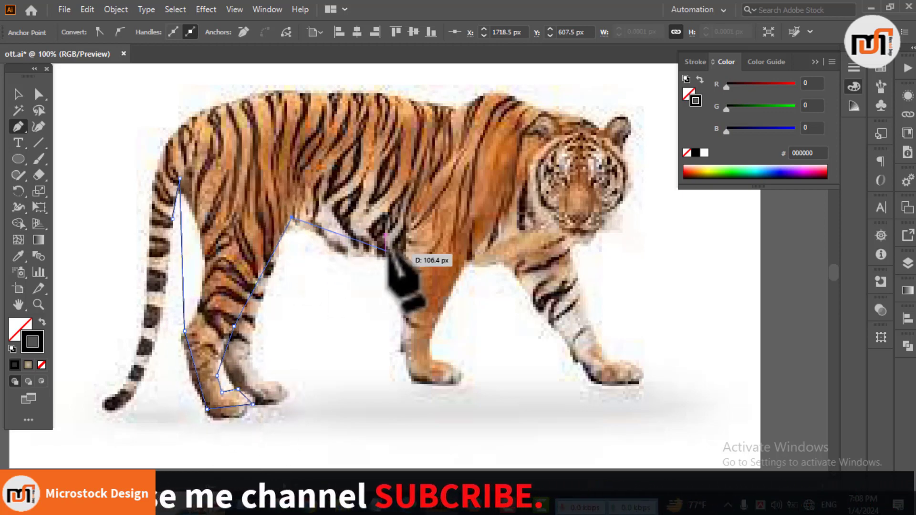
{"action": "left_click", "coordinate": [420, 260]}
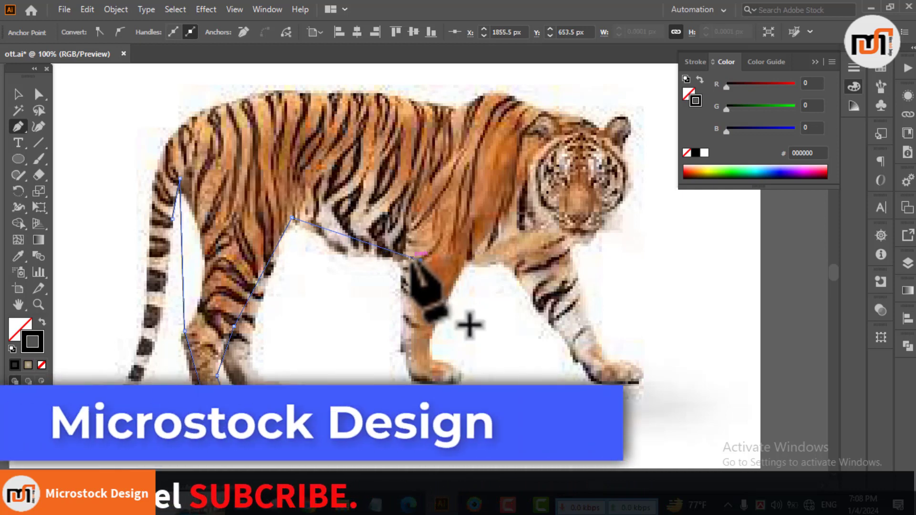
Step: Bend the straight segments of the path to follow the curves of the hind leg, paw and belly
{"action": "key", "text": "shift+c"}
{"action": "mouse_move", "coordinate": [183, 243]}
{"action": "left_mouse_down"}
{"action": "mouse_move", "coordinate": [202, 245]}
{"action": "mouse_move", "coordinate": [190, 234]}
{"action": "mouse_move", "coordinate": [192, 241]}
{"action": "left_mouse_up"}
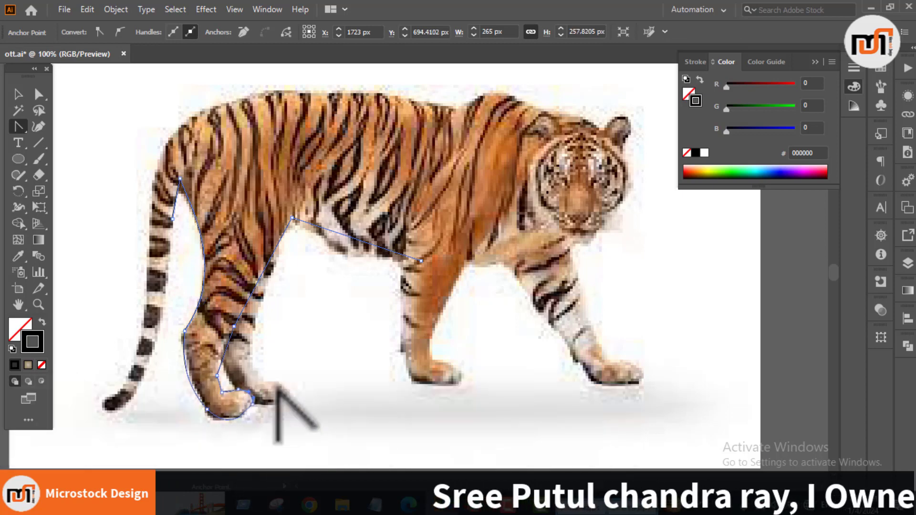
{"action": "scroll", "coordinate": [262, 380], "scroll_direction": "up", "scroll_amount": 3}
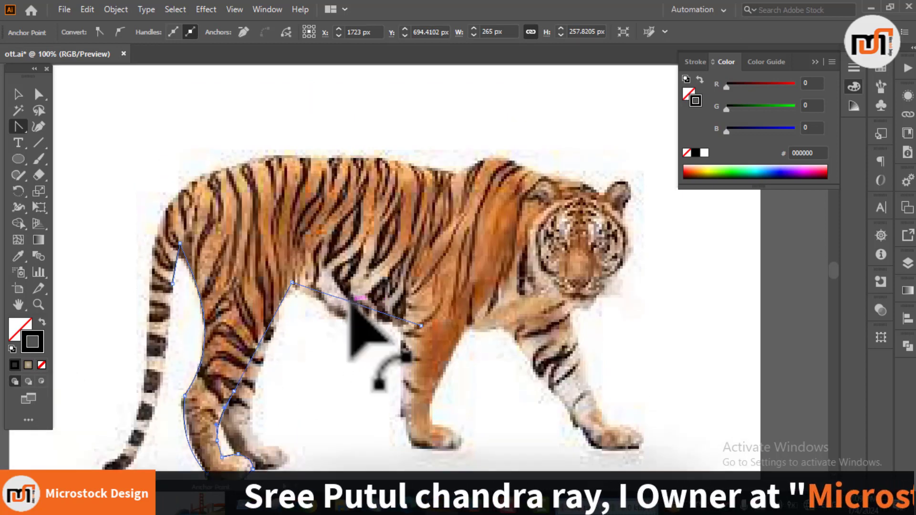
{"action": "left_click_drag", "start_coordinate": [352, 304], "coordinate": [327, 307]}
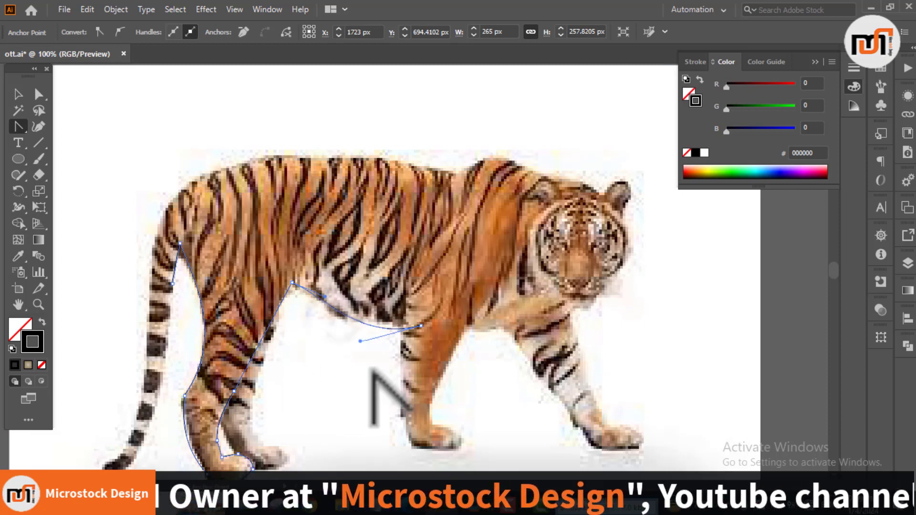
Step: Trace the near front leg with a curved Pen path from the belly around the paw and up to the shoulder top
{"action": "key", "text": "p"}
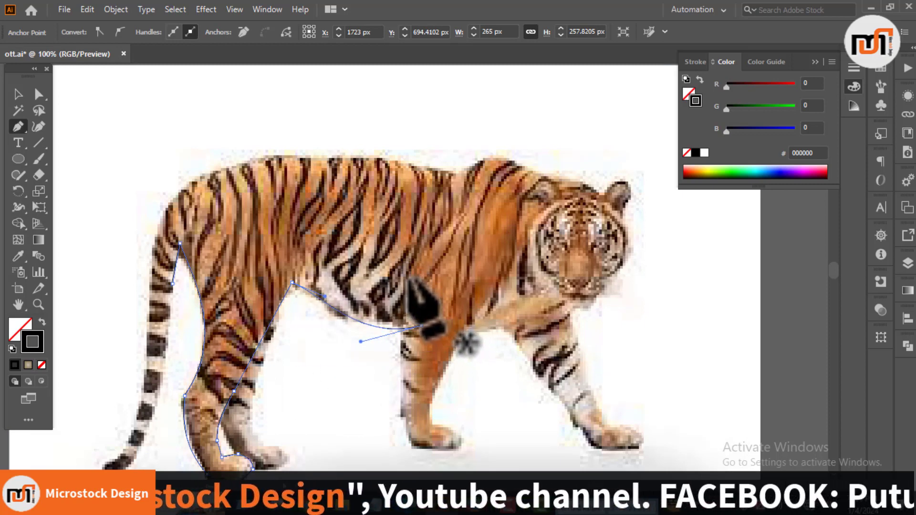
{"action": "left_click_drag", "start_coordinate": [409, 333], "coordinate": [405, 397]}
{"action": "left_click_drag", "start_coordinate": [407, 461], "coordinate": [432, 451]}
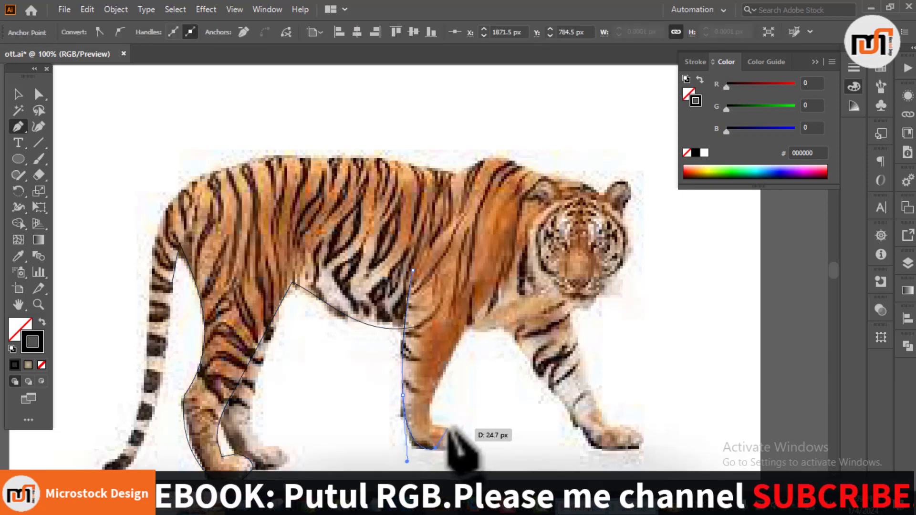
{"action": "left_click_drag", "start_coordinate": [431, 425], "coordinate": [446, 371]}
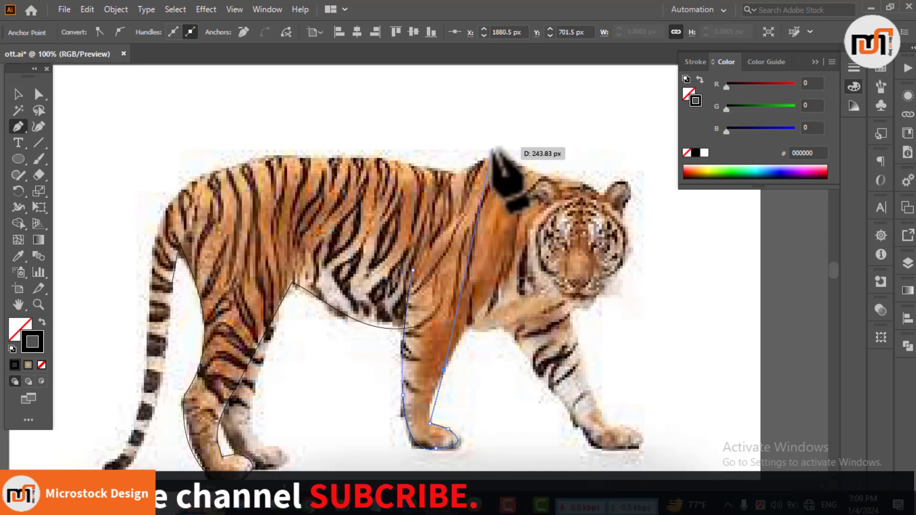
{"action": "left_click_drag", "start_coordinate": [490, 150], "coordinate": [392, 126]}
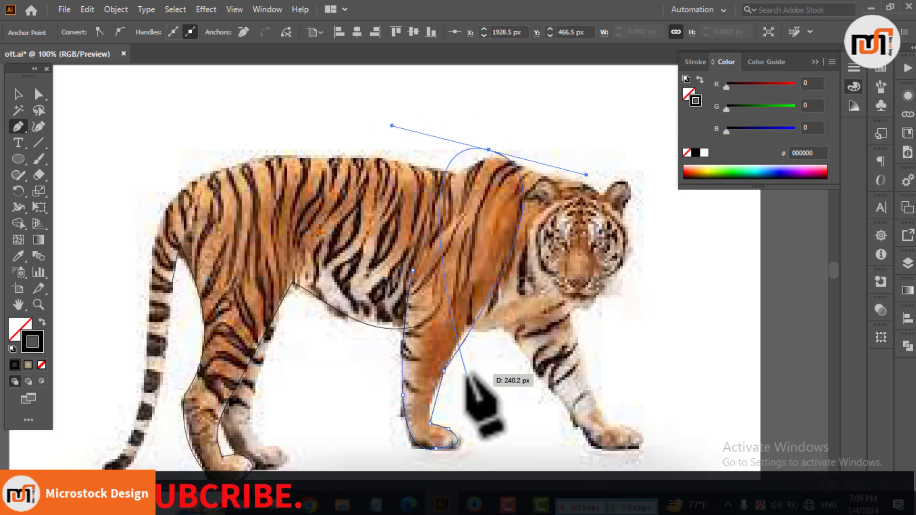
{"action": "left_click_drag", "start_coordinate": [431, 405], "coordinate": [430, 405]}
{"action": "left_click_drag", "start_coordinate": [468, 333], "coordinate": [454, 356]}
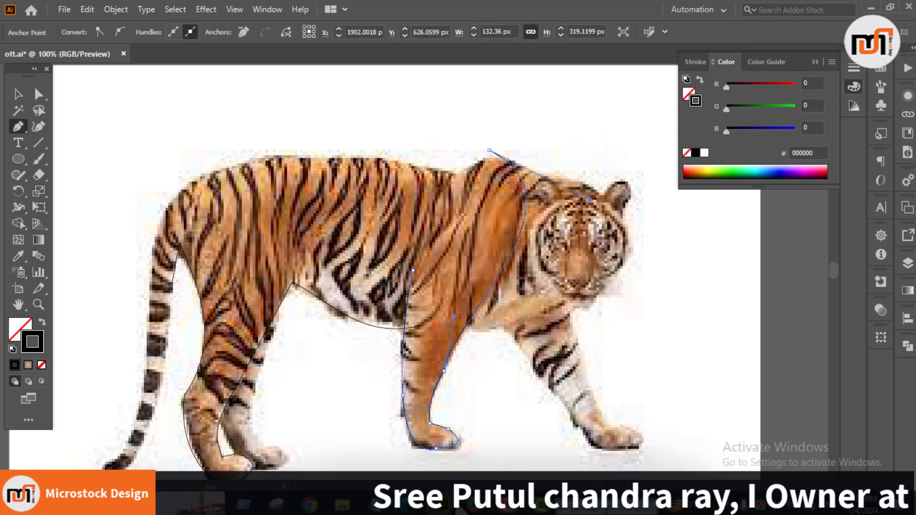
{"action": "left_click", "coordinate": [471, 358], "text": "ctrl"}
Step: Draw a curved chest line from the top of the near front leg to below the tiger's chin
{"action": "left_click", "coordinate": [457, 327]}
{"action": "scroll", "coordinate": [520, 351], "scroll_direction": "up", "scroll_amount": 1}
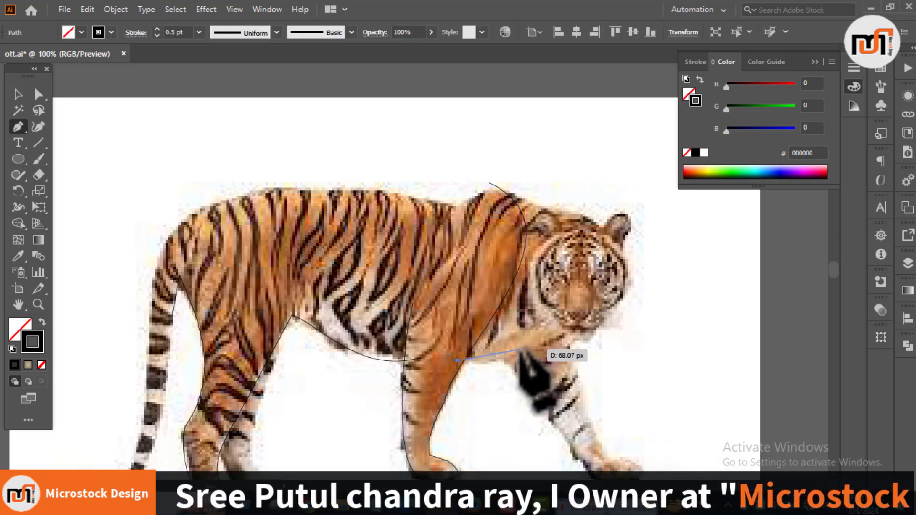
{"action": "left_click_drag", "start_coordinate": [577, 332], "coordinate": [636, 295]}
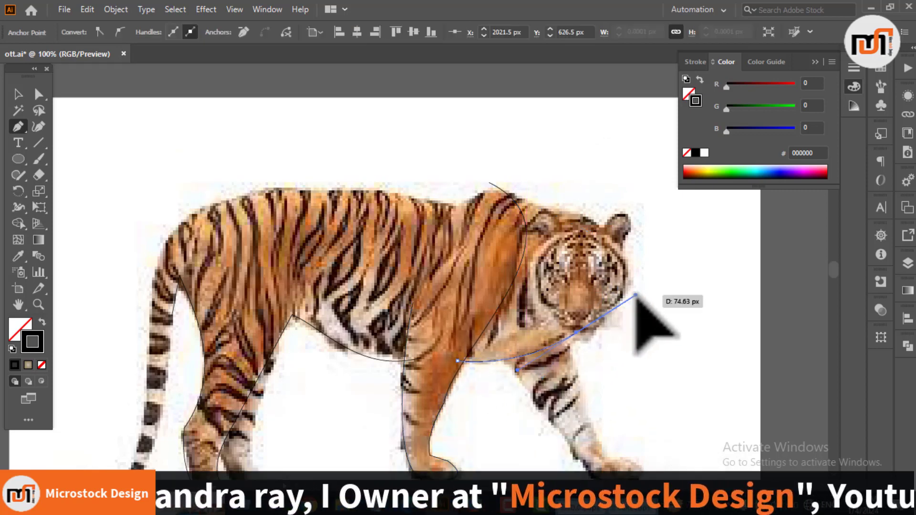
{"action": "key", "text": "Escape"}
Step: Trace the far front leg with an open Pen path from the chest down around the paw and back up to the chin
{"action": "left_click", "coordinate": [502, 350]}
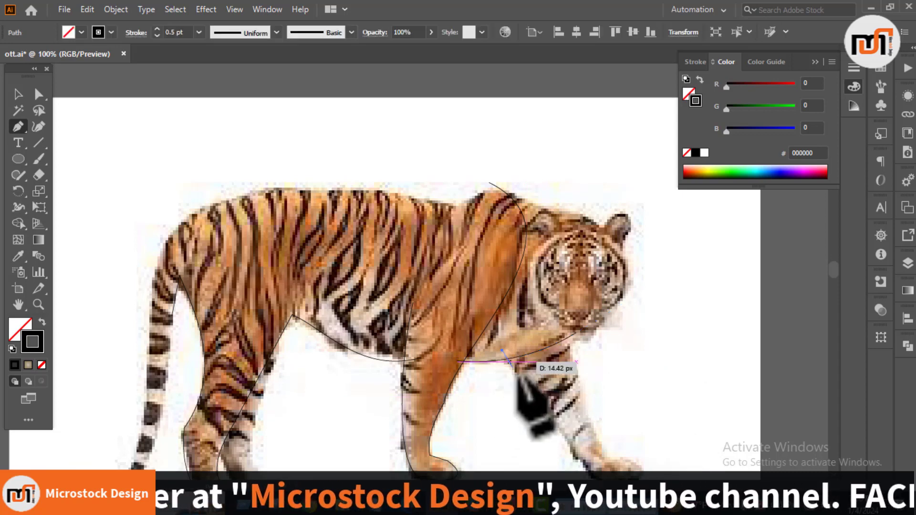
{"action": "scroll", "coordinate": [510, 363], "scroll_direction": "down", "scroll_amount": 2}
{"action": "left_click_drag", "start_coordinate": [591, 420], "coordinate": [609, 387]}
{"action": "left_click", "coordinate": [642, 413]}
{"action": "left_click", "coordinate": [625, 393]}
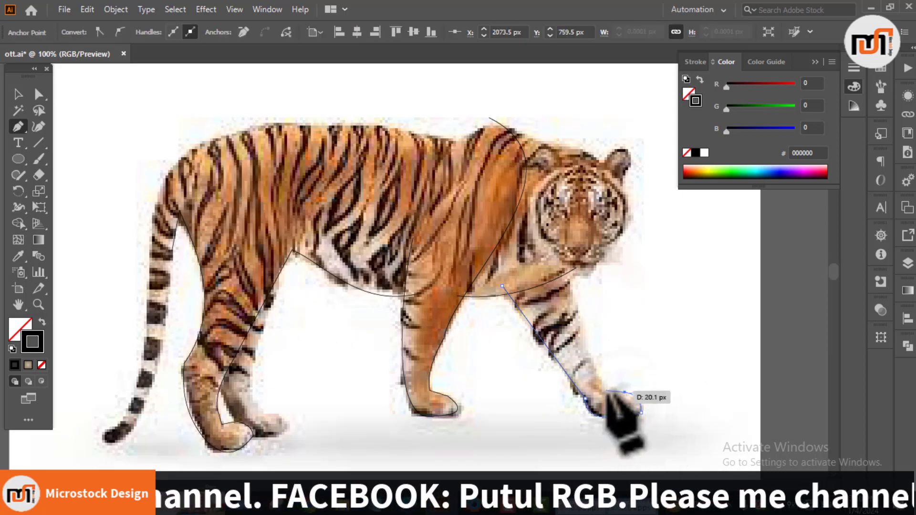
{"action": "scroll", "coordinate": [575, 347], "scroll_direction": "up", "scroll_amount": 2}
{"action": "left_click_drag", "start_coordinate": [560, 343], "coordinate": [532, 304]}
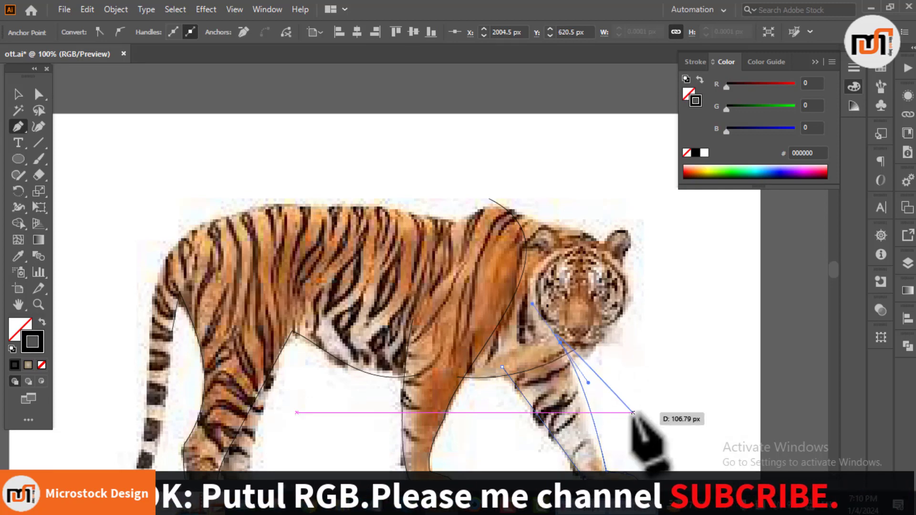
{"action": "key", "text": "Escape"}
Step: Trace the lower face with a Pen path from one ear base around both cheeks to the base of the other ear
{"action": "scroll", "coordinate": [624, 395], "scroll_direction": "down", "scroll_amount": 2}
{"action": "scroll", "coordinate": [624, 395], "scroll_direction": "down", "scroll_amount": 1}
{"action": "scroll", "coordinate": [620, 391], "scroll_direction": "up", "scroll_amount": 5}
{"action": "scroll", "coordinate": [605, 234], "scroll_direction": "up", "scroll_amount": 1}
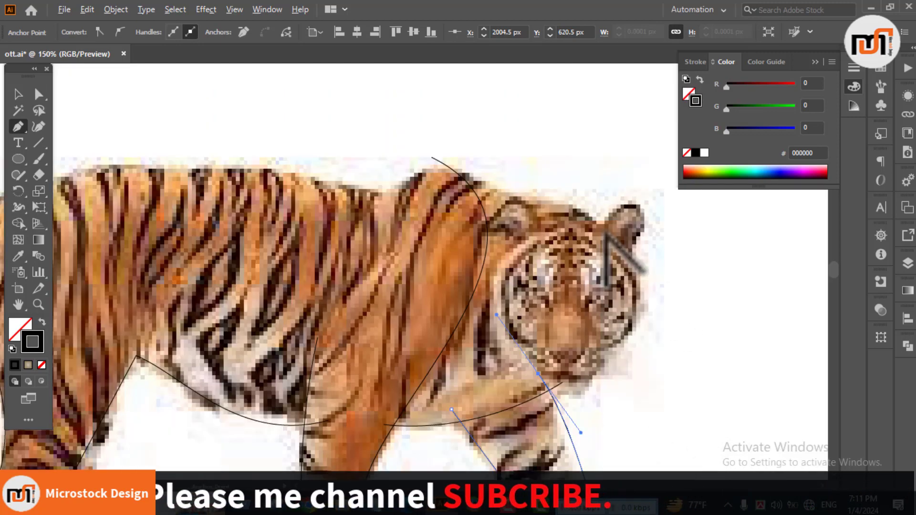
{"action": "scroll", "coordinate": [616, 237], "scroll_direction": "down", "scroll_amount": 1}
{"action": "left_click", "coordinate": [634, 232]}
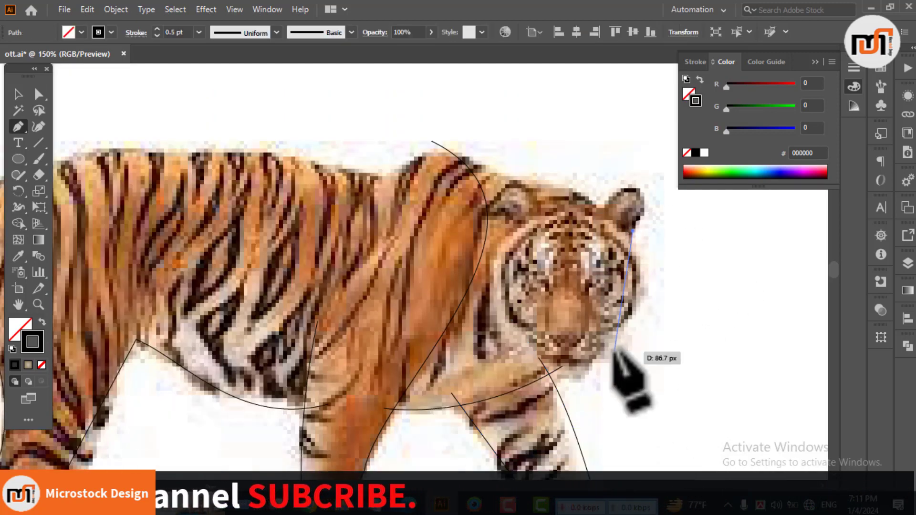
{"action": "left_click_drag", "start_coordinate": [603, 334], "coordinate": [533, 358]}
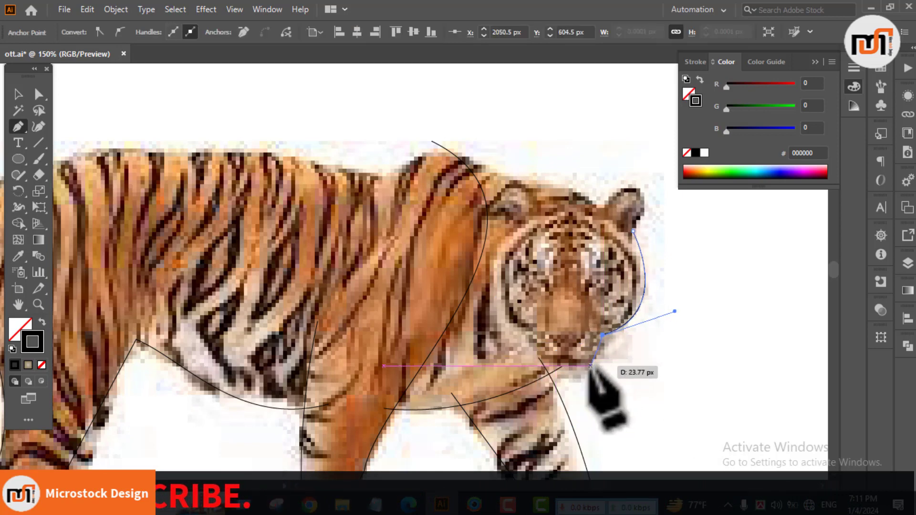
{"action": "left_click", "coordinate": [529, 336]}
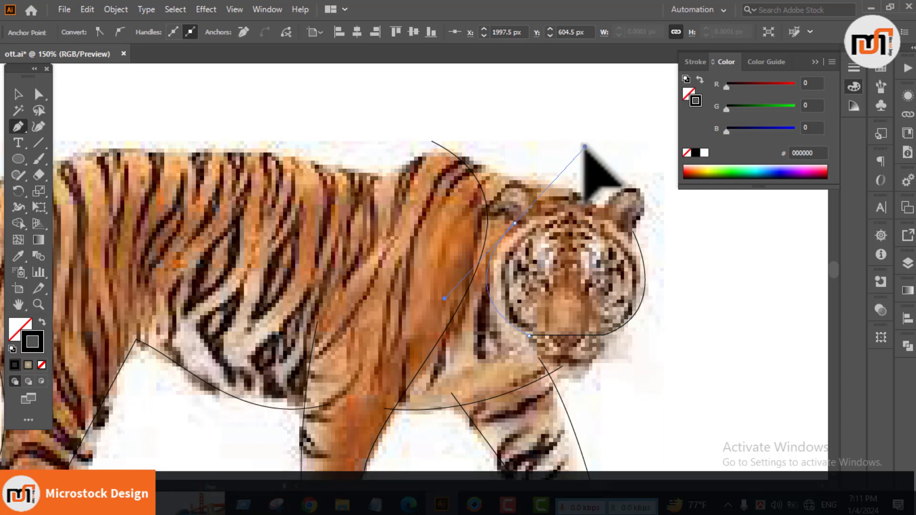
{"action": "left_click_drag", "start_coordinate": [579, 139], "coordinate": [580, 140]}
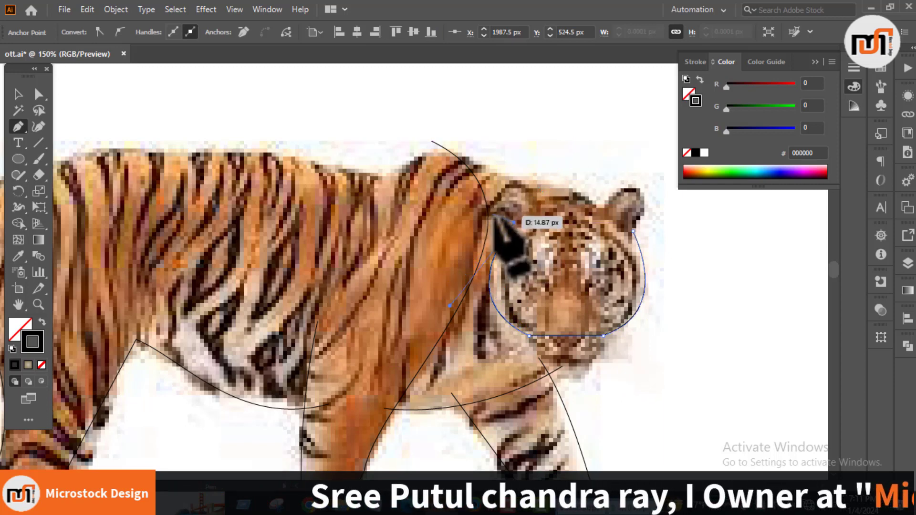
Step: Continue the head path around the ear nearer the shoulder and across the forehead, closing it at the starting ear base
{"action": "left_click_drag", "start_coordinate": [533, 187], "coordinate": [621, 226]}
{"action": "key", "text": "ctrl+z"}
{"action": "left_click", "coordinate": [541, 204]}
{"action": "left_click", "coordinate": [598, 206]}
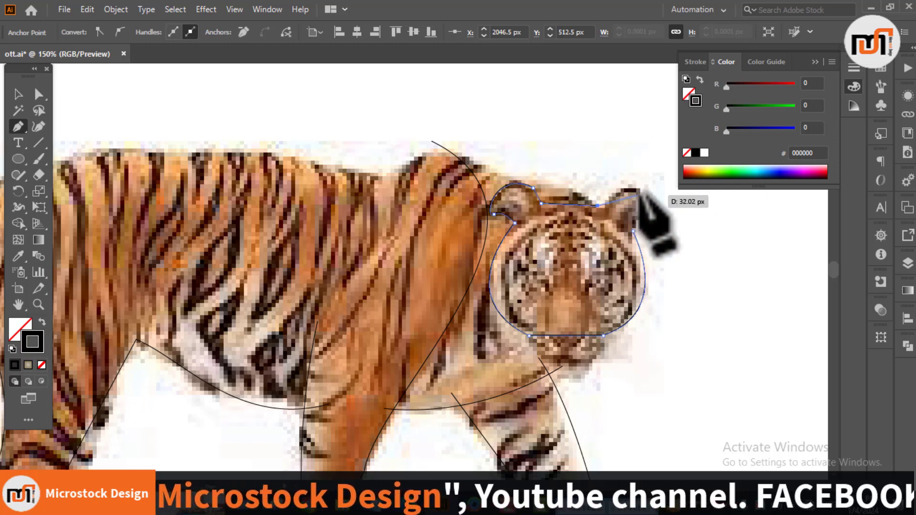
{"action": "left_click", "coordinate": [633, 231]}
Step: Bend the head outline's straight segments to follow the chin, far ear and forehead, and deselect the artwork
{"action": "key", "text": "shift+c"}
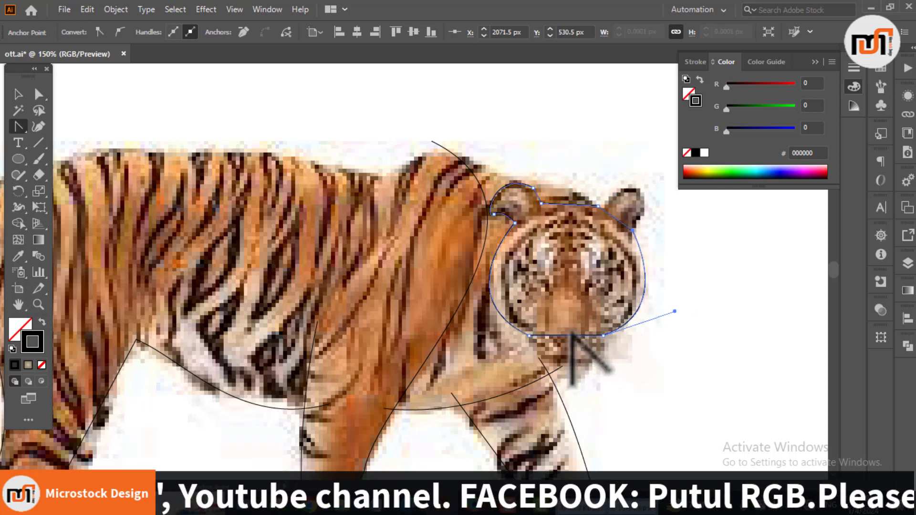
{"action": "left_click_drag", "start_coordinate": [572, 336], "coordinate": [574, 375]}
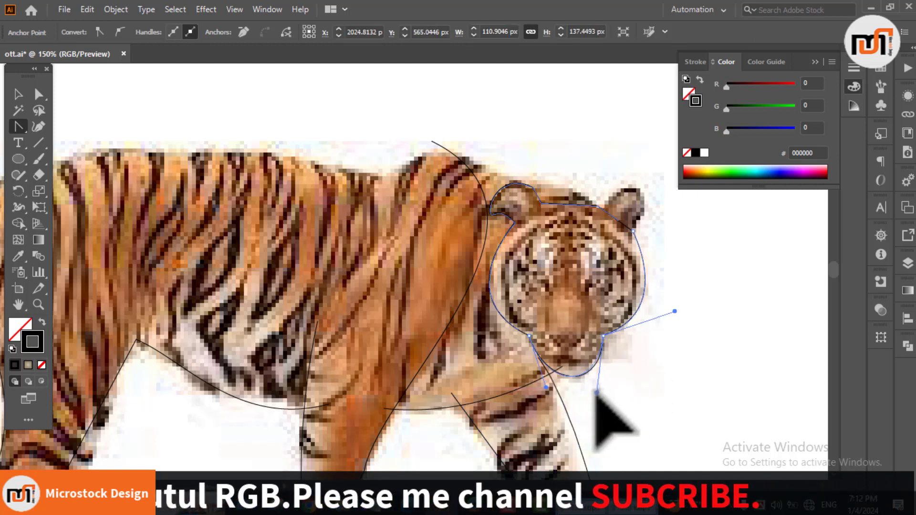
{"action": "left_click_drag", "start_coordinate": [596, 393], "coordinate": [597, 393]}
{"action": "scroll", "coordinate": [617, 377], "scroll_direction": "up", "scroll_amount": 2}
{"action": "left_click_drag", "start_coordinate": [616, 267], "coordinate": [638, 240]}
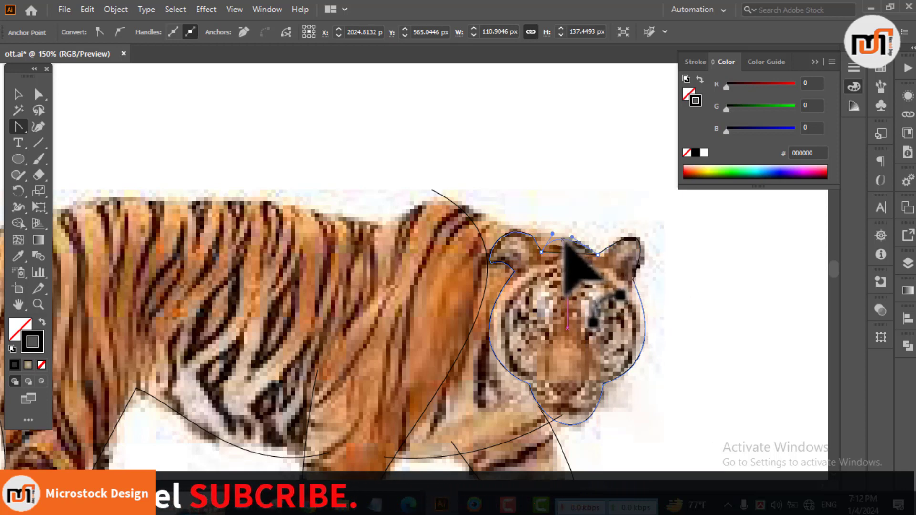
{"action": "key", "text": "v"}
{"action": "left_click", "coordinate": [689, 329]}
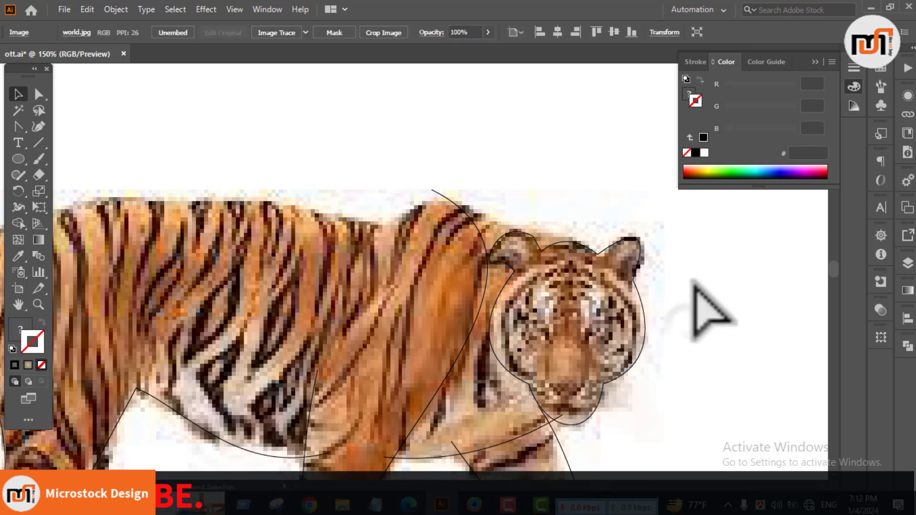
{"action": "left_click", "coordinate": [688, 282]}
Step: Trace the tiger's nose bridge and muzzle with a closed curved Pen path inside the face
{"action": "scroll", "coordinate": [683, 300], "scroll_direction": "down", "scroll_amount": 2}
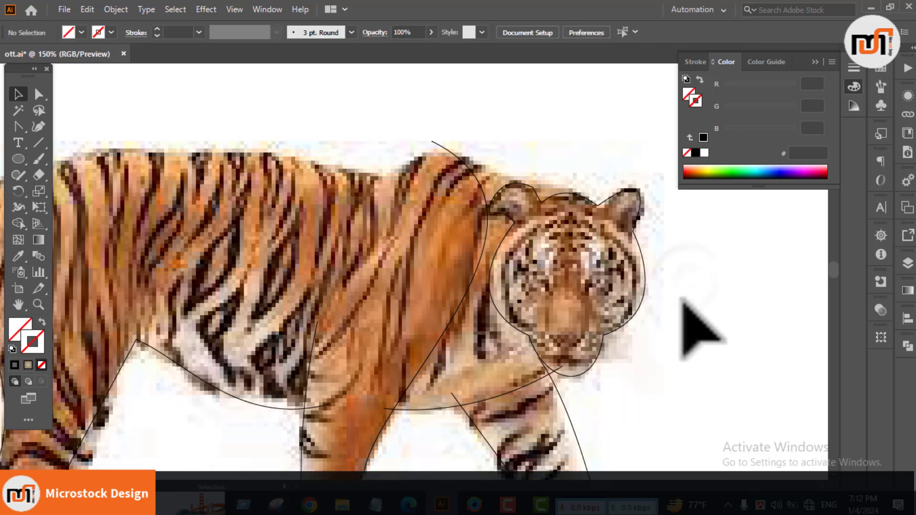
{"action": "scroll", "coordinate": [667, 308], "scroll_direction": "down", "scroll_amount": 3}
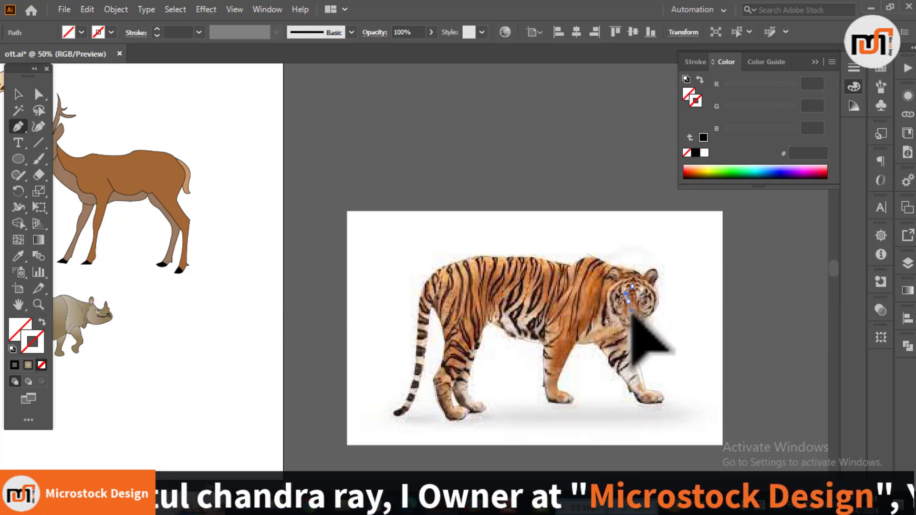
{"action": "left_click", "coordinate": [631, 311]}
{"action": "scroll", "coordinate": [634, 320], "scroll_direction": "up", "scroll_amount": 3}
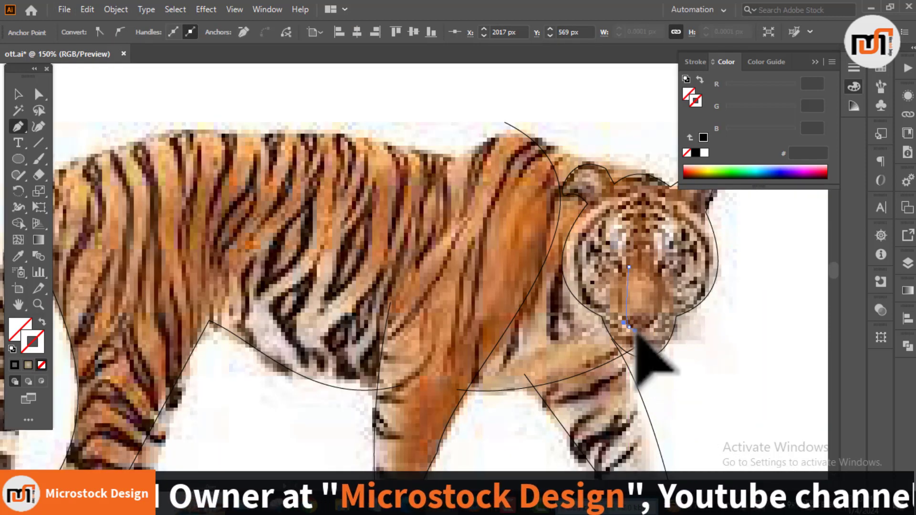
{"action": "left_click_drag", "start_coordinate": [635, 330], "coordinate": [653, 361]}
{"action": "left_click", "coordinate": [629, 328]}
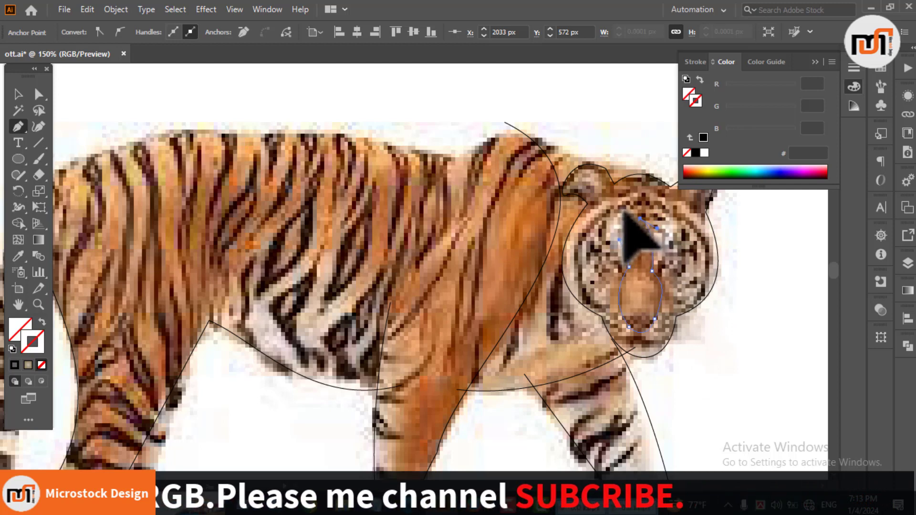
Step: Give the nose outline a black 1 pt stroke with no fill and deselect it
{"action": "key", "text": "v"}
{"action": "left_click", "coordinate": [751, 323]}
{"action": "left_click", "coordinate": [14, 365]}
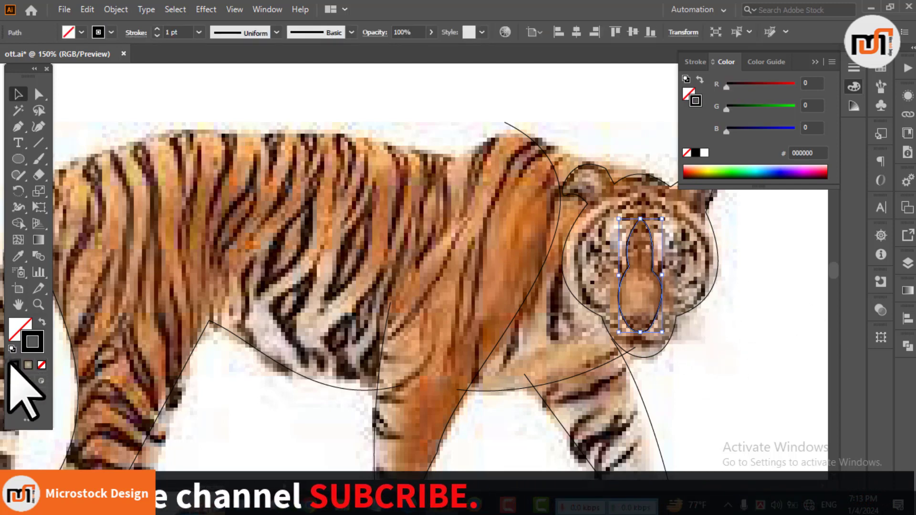
{"action": "left_click", "coordinate": [742, 321]}
{"action": "scroll", "coordinate": [684, 338], "scroll_direction": "down", "scroll_amount": 2}
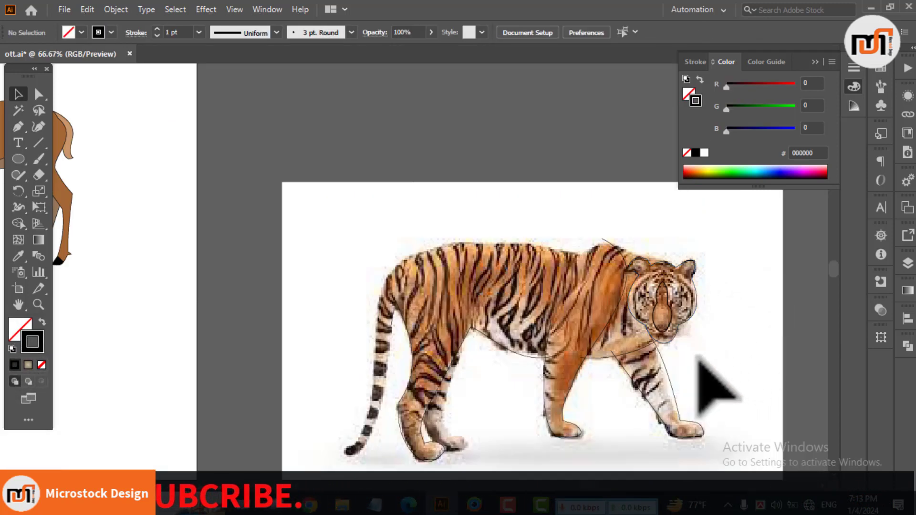
Step: Draw the tiger's mouth with the Pen tool as two curves meeting at the nose tip, then deselect it
{"action": "scroll", "coordinate": [675, 352], "scroll_direction": "up", "scroll_amount": 2}
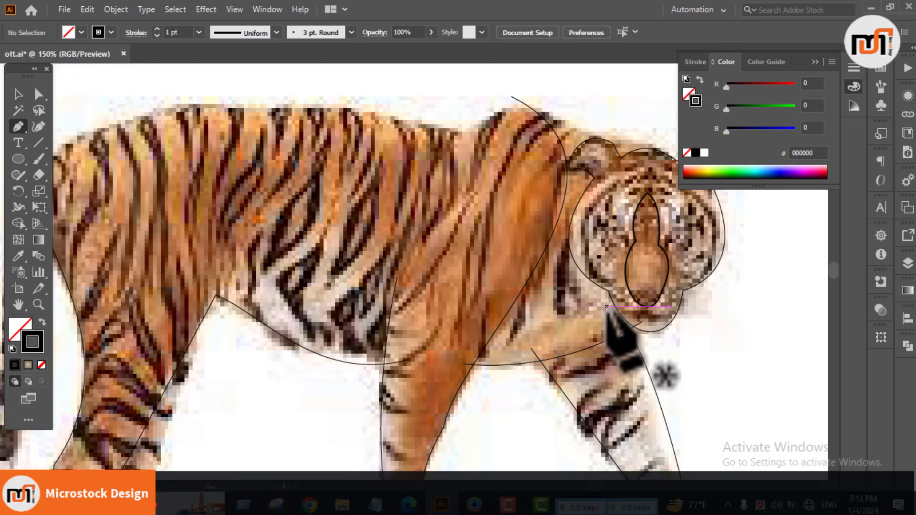
{"action": "left_click_drag", "start_coordinate": [659, 278], "coordinate": [646, 282]}
{"action": "scroll", "coordinate": [654, 307], "scroll_direction": "up", "scroll_amount": 2}
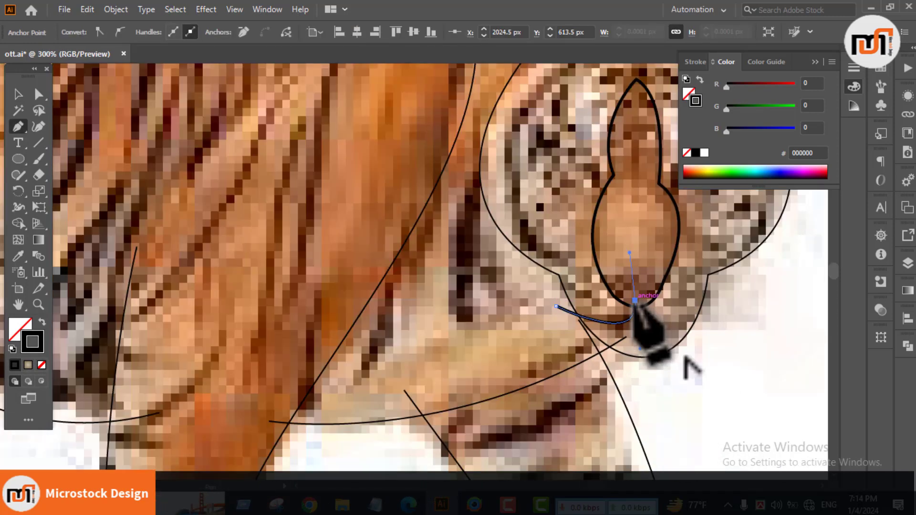
{"action": "left_click_drag", "start_coordinate": [702, 323], "coordinate": [765, 305]}
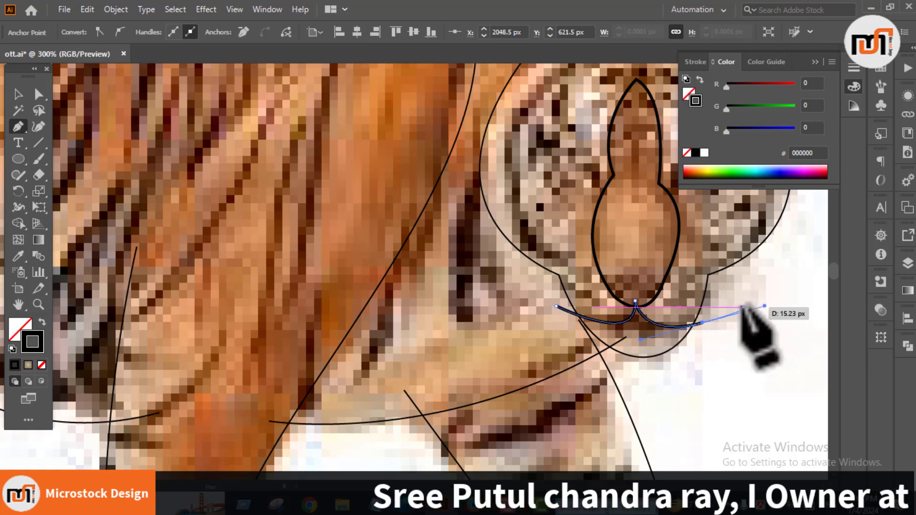
{"action": "key", "text": "v"}
{"action": "left_click", "coordinate": [724, 459]}
{"action": "scroll", "coordinate": [724, 463], "scroll_direction": "down", "scroll_amount": 3}
{"action": "left_click_drag", "start_coordinate": [757, 407], "coordinate": [657, 380]}
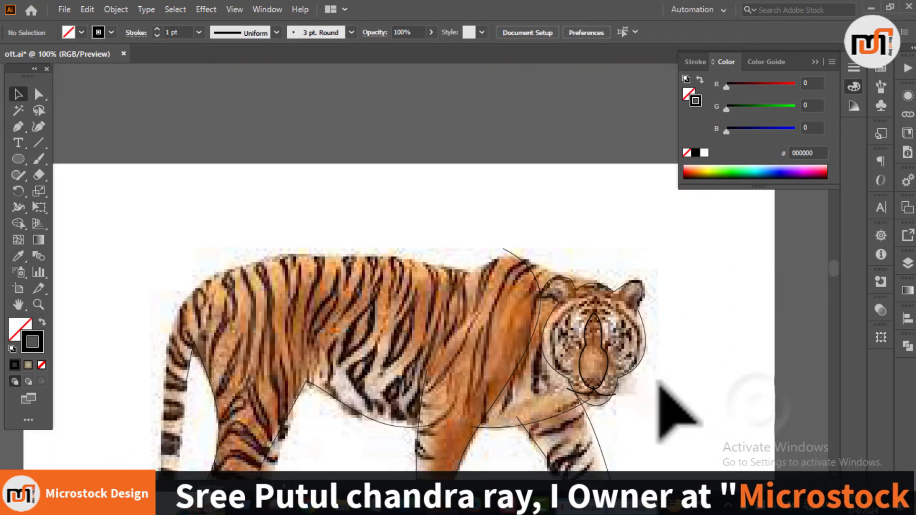
Step: Trace the neck and back with the Pen tool from the far ear's base past the shoulder to mid-back
{"action": "scroll", "coordinate": [657, 387], "scroll_direction": "down", "scroll_amount": 2}
{"action": "scroll", "coordinate": [657, 388], "scroll_direction": "up", "scroll_amount": 4}
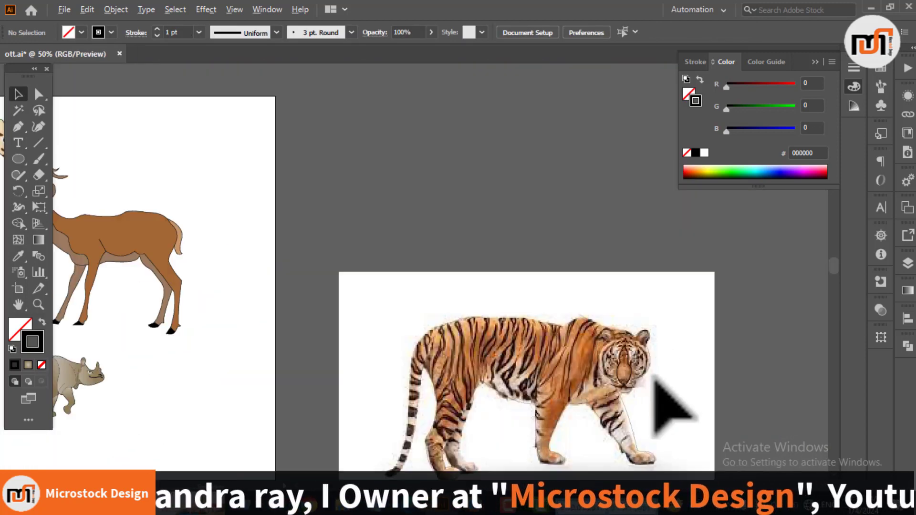
{"action": "scroll", "coordinate": [626, 282], "scroll_direction": "down", "scroll_amount": 2}
{"action": "scroll", "coordinate": [642, 296], "scroll_direction": "down", "scroll_amount": 2}
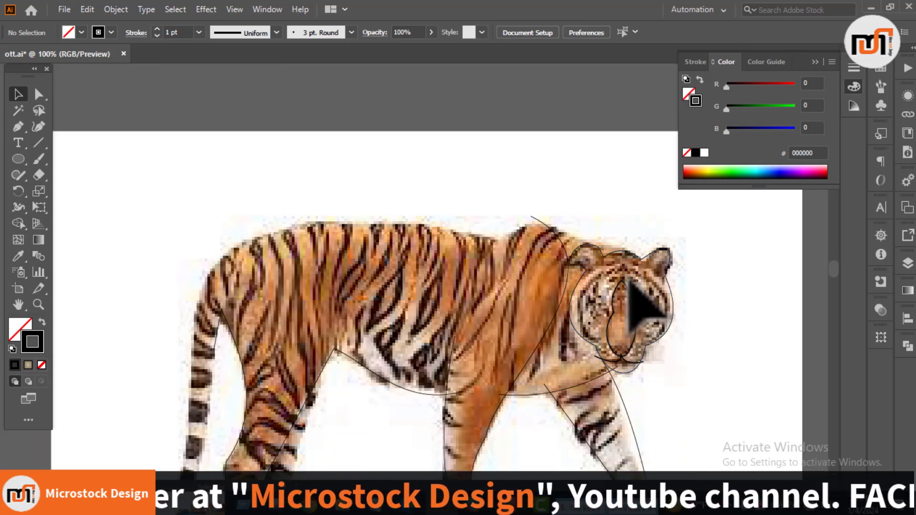
{"action": "key", "text": "p"}
{"action": "left_click", "coordinate": [644, 260]}
{"action": "left_click_drag", "start_coordinate": [569, 236], "coordinate": [504, 232]}
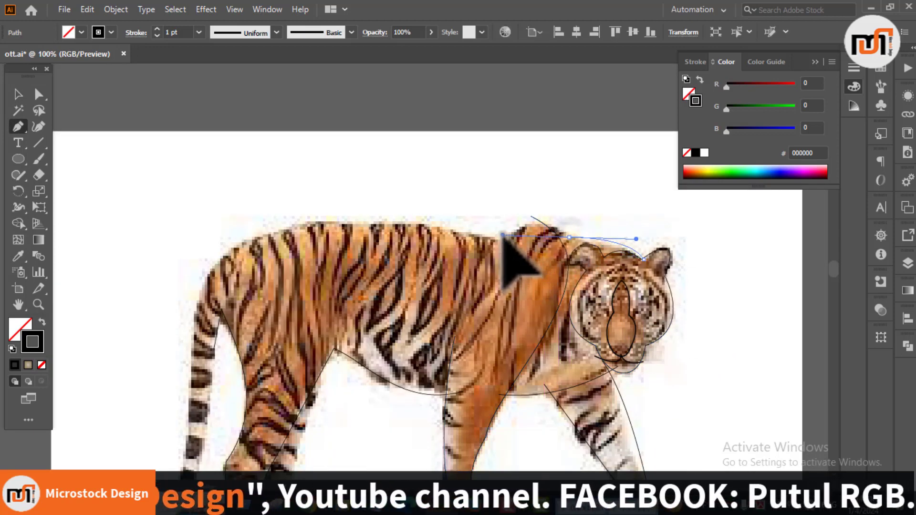
{"action": "left_click", "coordinate": [570, 238]}
{"action": "left_click", "coordinate": [497, 238]}
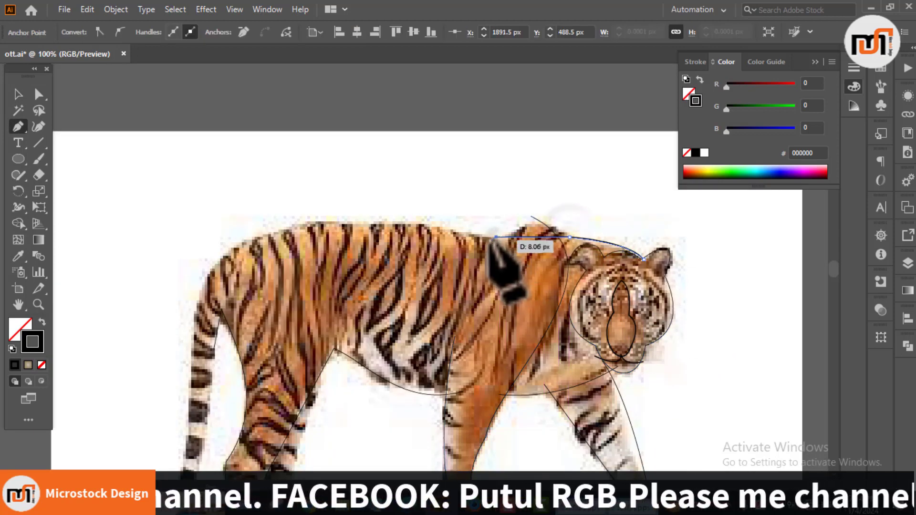
{"action": "left_click", "coordinate": [351, 224]}
Step: Continue the back path over the rump and around the tail, joining it to the hind-leg outline, and save the document
{"action": "left_click_drag", "start_coordinate": [371, 244], "coordinate": [531, 196]}
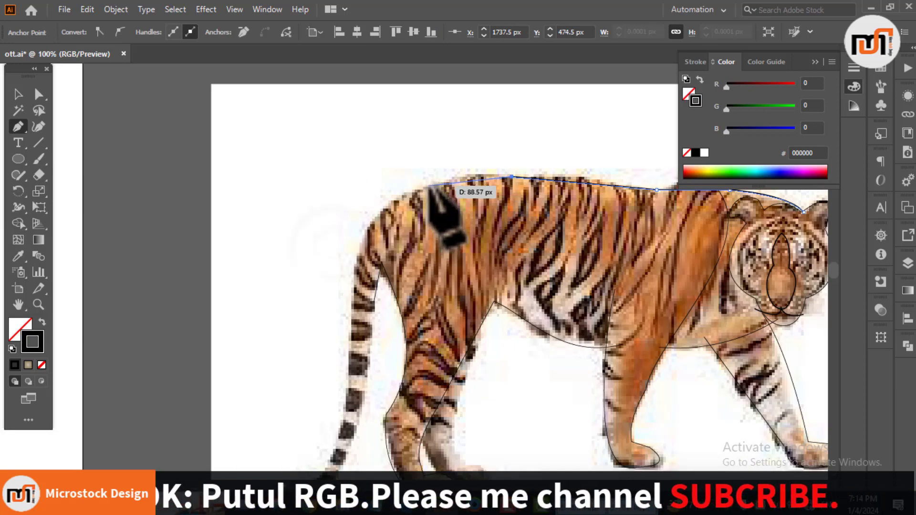
{"action": "left_click", "coordinate": [429, 186]}
{"action": "left_click", "coordinate": [354, 287]}
{"action": "scroll", "coordinate": [368, 318], "scroll_direction": "down", "scroll_amount": 3}
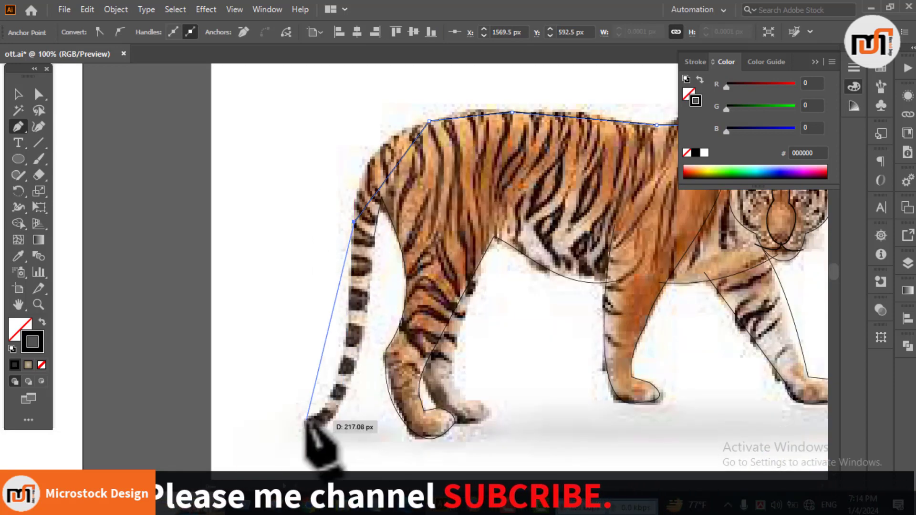
{"action": "left_click", "coordinate": [373, 237]}
{"action": "left_click_drag", "start_coordinate": [525, 287], "coordinate": [252, 421]}
{"action": "key", "text": "ctrl+s"}
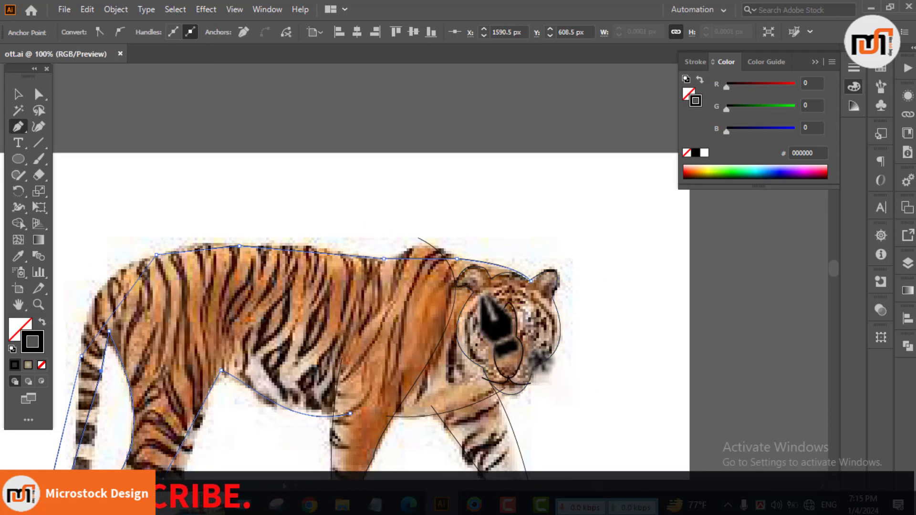
Step: Bend the straight segments over the shoulder and along the back to follow the tiger's contour
{"action": "left_click_drag", "start_coordinate": [415, 259], "coordinate": [421, 245]}
{"action": "left_click_drag", "start_coordinate": [372, 308], "coordinate": [543, 314]}
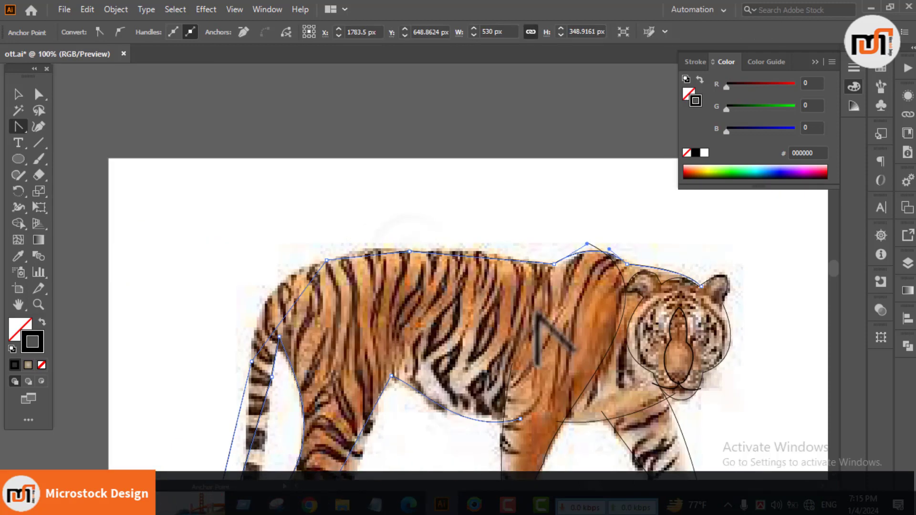
{"action": "left_click_drag", "start_coordinate": [462, 256], "coordinate": [381, 247]}
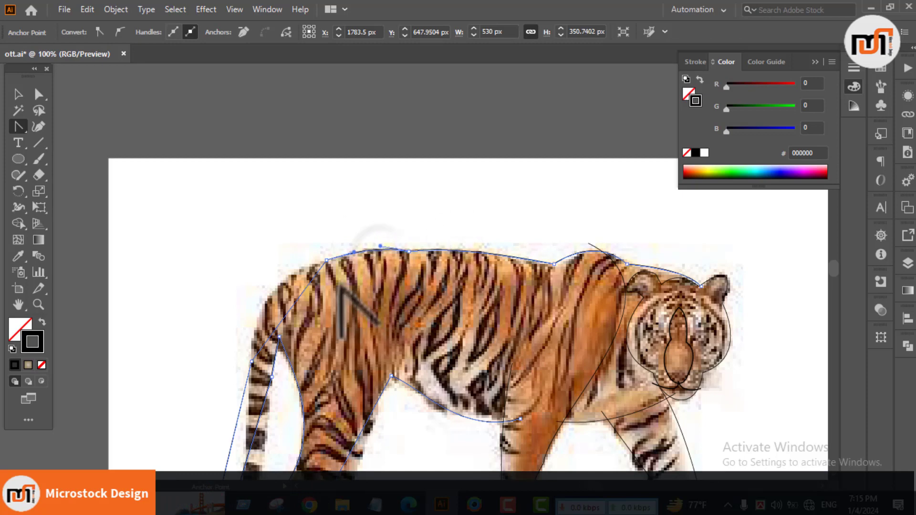
Step: Bend the rump and tail segments to follow the photo's contour, and deselect the outline
{"action": "left_click_drag", "start_coordinate": [164, 450], "coordinate": [336, 313]}
{"action": "left_click_drag", "start_coordinate": [465, 168], "coordinate": [447, 153]}
{"action": "left_click_drag", "start_coordinate": [414, 329], "coordinate": [411, 364]}
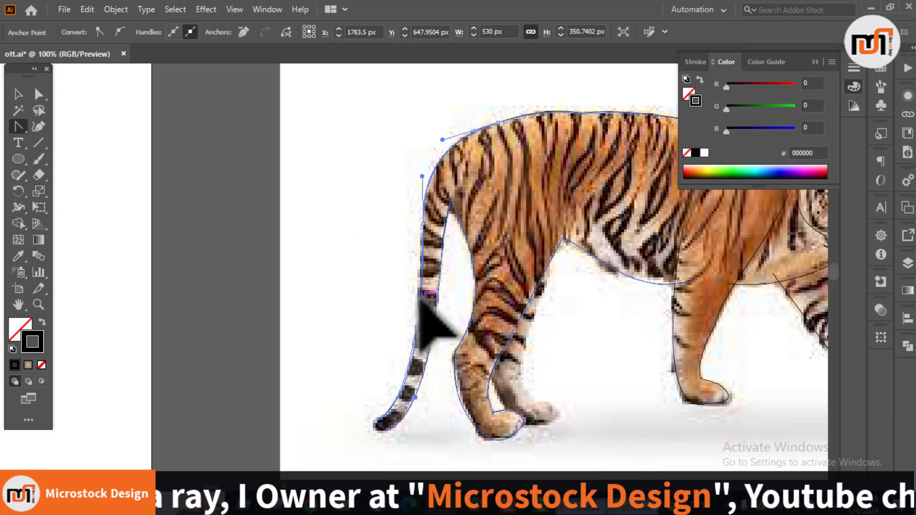
{"action": "left_click_drag", "start_coordinate": [425, 318], "coordinate": [315, 397]}
{"action": "scroll", "coordinate": [383, 432], "scroll_direction": "up", "scroll_amount": 3}
{"action": "key", "text": "v"}
{"action": "left_click", "coordinate": [312, 443]}
{"action": "scroll", "coordinate": [312, 443], "scroll_direction": "down", "scroll_amount": 4}
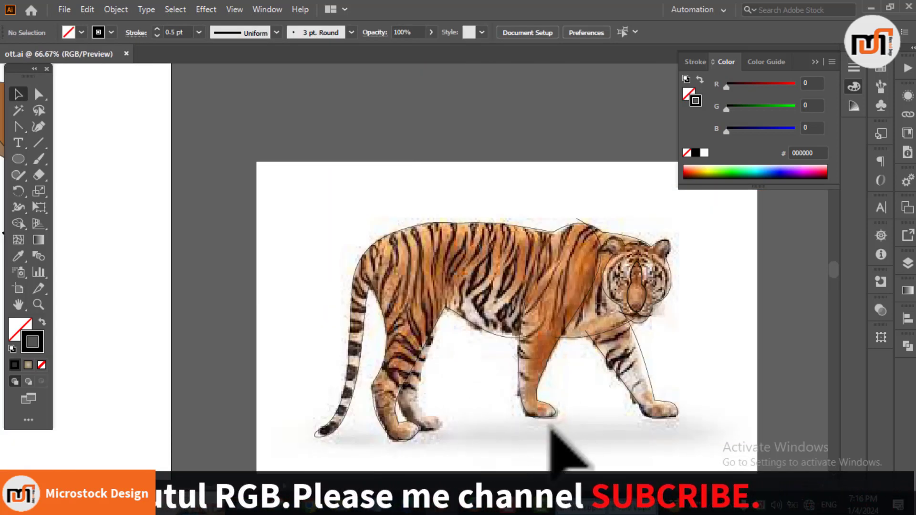
Step: Select the whole tiger outline, place a copy of it above the photo, and deselect it
{"action": "scroll", "coordinate": [517, 321], "scroll_direction": "down", "scroll_amount": 2}
{"action": "left_click_drag", "start_coordinate": [392, 231], "coordinate": [622, 426]}
{"action": "scroll", "coordinate": [621, 420], "scroll_direction": "up", "scroll_amount": 2}
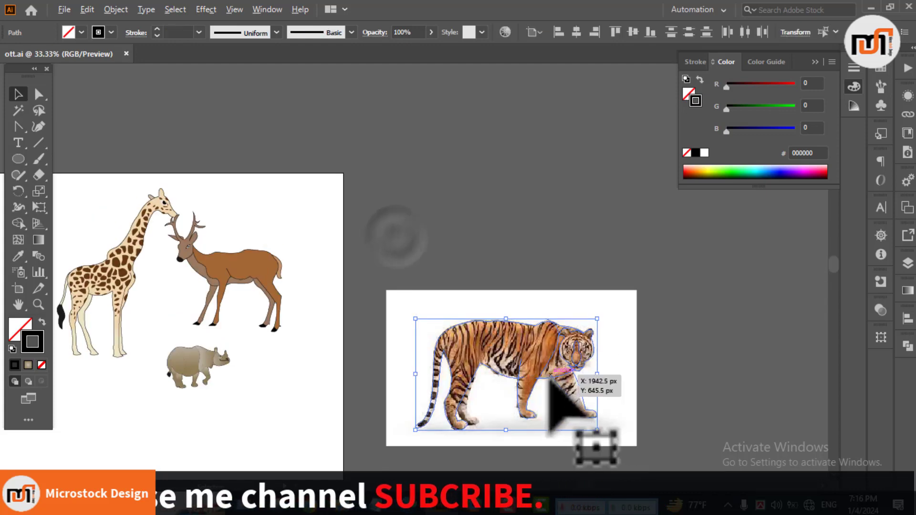
{"action": "left_click_drag", "start_coordinate": [546, 379], "coordinate": [504, 124]}
{"action": "left_click", "coordinate": [490, 221]}
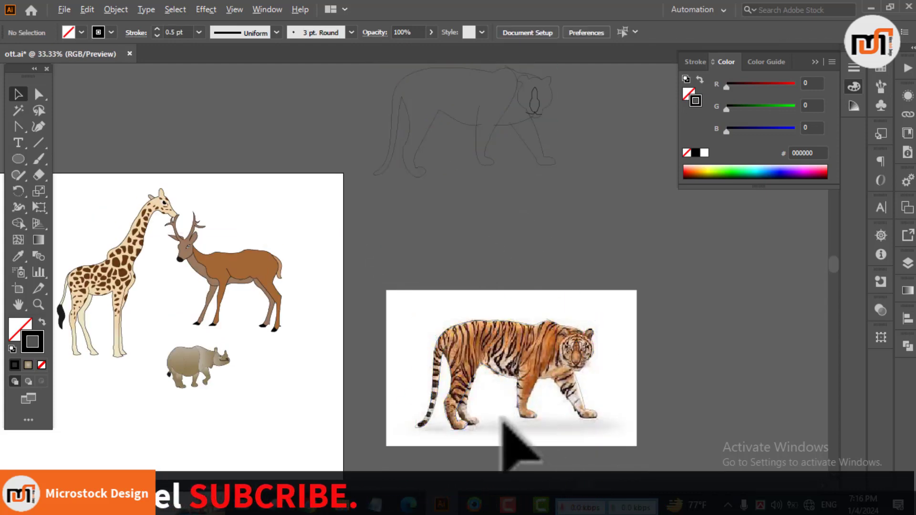
Step: Outline the dark bands on the lower tail with closed black 1 pt Paintbrush loops, working up from the tip
{"action": "scroll", "coordinate": [500, 377], "scroll_direction": "up", "scroll_amount": 3}
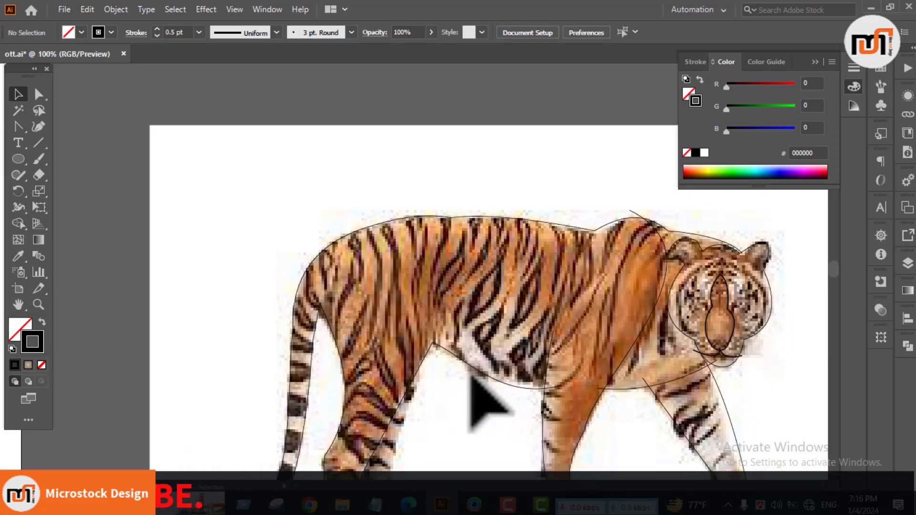
{"action": "scroll", "coordinate": [407, 269], "scroll_direction": "down", "scroll_amount": 3}
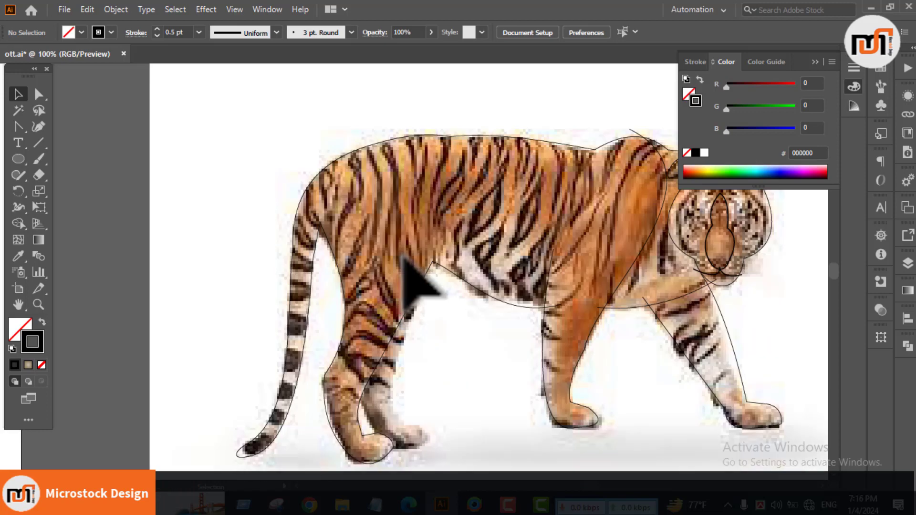
{"action": "scroll", "coordinate": [459, 331], "scroll_direction": "down", "scroll_amount": 2}
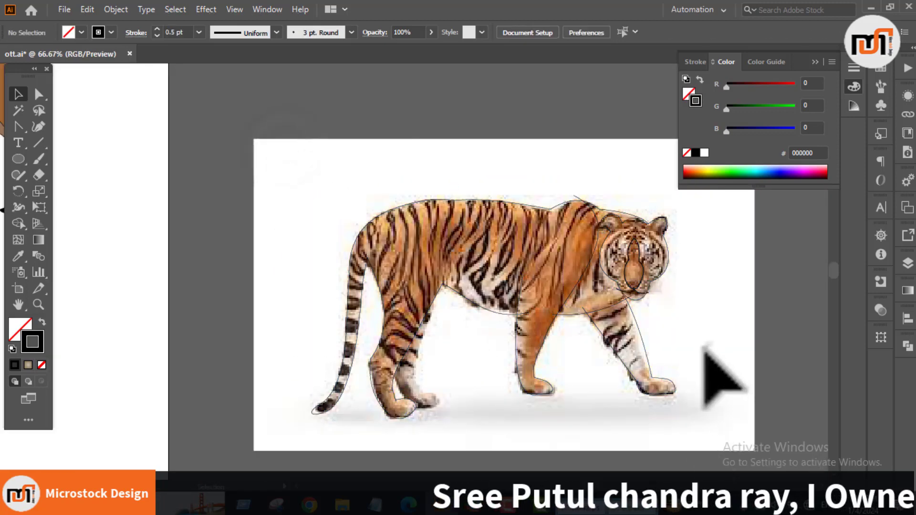
{"action": "scroll", "coordinate": [377, 284], "scroll_direction": "up", "scroll_amount": 1}
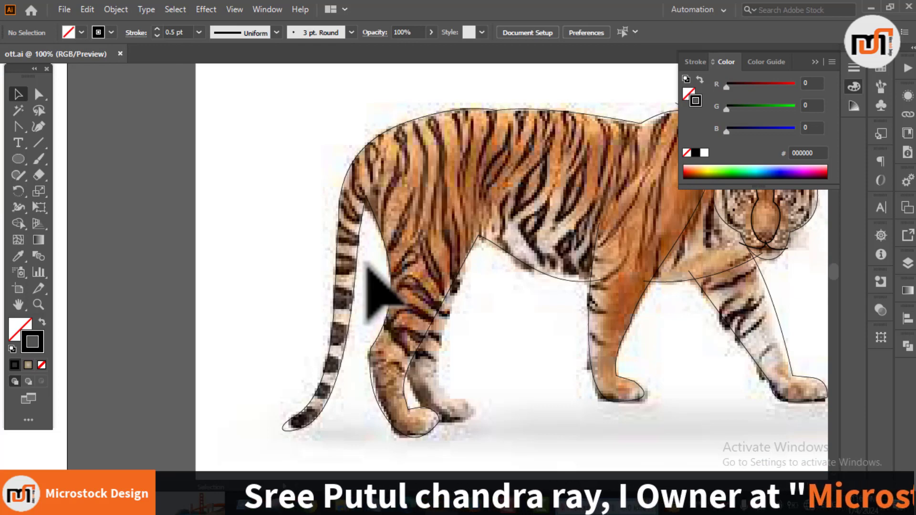
{"action": "scroll", "coordinate": [337, 404], "scroll_direction": "up", "scroll_amount": 1}
{"action": "scroll", "coordinate": [262, 413], "scroll_direction": "up", "scroll_amount": 1}
{"action": "mouse_move", "coordinate": [263, 416]}
{"action": "left_mouse_down"}
{"action": "mouse_move", "coordinate": [319, 413]}
{"action": "mouse_move", "coordinate": [266, 411]}
{"action": "left_mouse_up"}
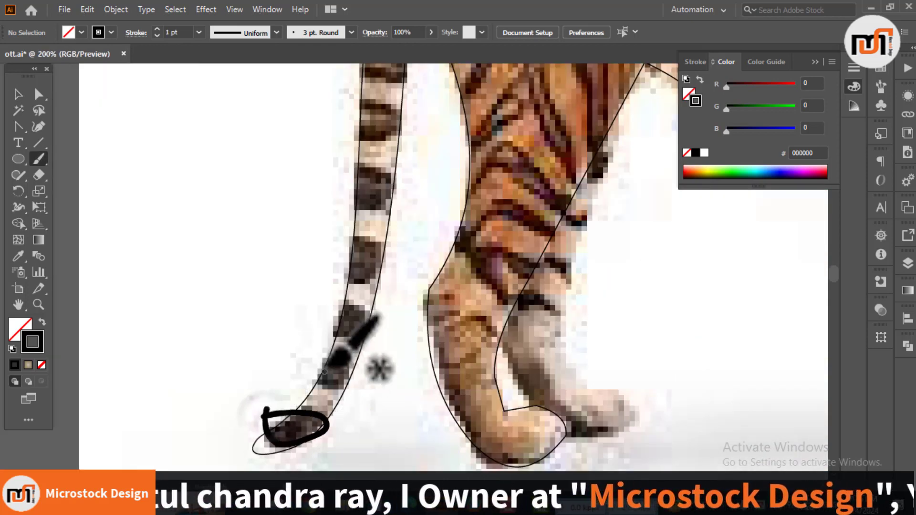
{"action": "mouse_move", "coordinate": [308, 370]}
{"action": "left_mouse_down"}
{"action": "mouse_move", "coordinate": [306, 362]}
{"action": "mouse_move", "coordinate": [304, 377]}
{"action": "left_mouse_up"}
{"action": "mouse_move", "coordinate": [323, 321]}
{"action": "left_mouse_down"}
{"action": "mouse_move", "coordinate": [358, 314]}
{"action": "mouse_move", "coordinate": [318, 335]}
{"action": "left_mouse_up"}
{"action": "mouse_move", "coordinate": [329, 271]}
{"action": "left_mouse_down"}
{"action": "mouse_move", "coordinate": [346, 290]}
{"action": "mouse_move", "coordinate": [327, 284]}
{"action": "mouse_move", "coordinate": [399, 266]}
{"action": "left_mouse_up"}
Step: Outline the dark bands on the upper tail with Paintbrush loops, up to the curved stripe near its base
{"action": "scroll", "coordinate": [332, 282], "scroll_direction": "up", "scroll_amount": 2}
{"action": "scroll", "coordinate": [358, 220], "scroll_direction": "up", "scroll_amount": 2}
{"action": "left_click_drag", "start_coordinate": [352, 241], "coordinate": [401, 263]}
{"action": "scroll", "coordinate": [408, 225], "scroll_direction": "up", "scroll_amount": 2}
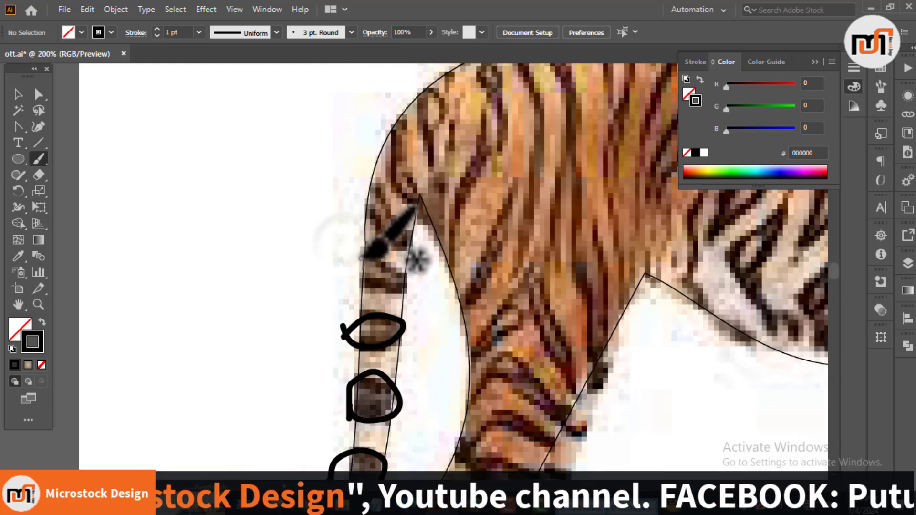
{"action": "mouse_move", "coordinate": [363, 238]}
{"action": "left_mouse_down"}
{"action": "mouse_move", "coordinate": [409, 266]}
{"action": "mouse_move", "coordinate": [405, 289]}
{"action": "mouse_move", "coordinate": [365, 237]}
{"action": "left_mouse_up"}
{"action": "left_click_drag", "start_coordinate": [362, 192], "coordinate": [370, 208]}
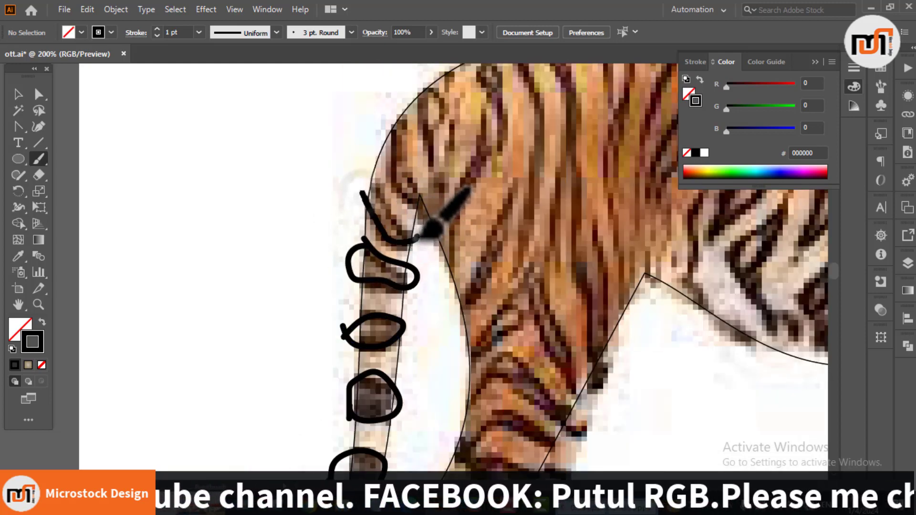
{"action": "mouse_move", "coordinate": [417, 237]}
{"action": "left_mouse_down"}
{"action": "mouse_move", "coordinate": [393, 215]}
{"action": "mouse_move", "coordinate": [379, 170]}
{"action": "mouse_move", "coordinate": [362, 193]}
{"action": "left_mouse_up"}
Step: Paint curved stripe strokes over the tail base and along the rump, following the photo's dark markings
{"action": "mouse_move", "coordinate": [365, 189]}
{"action": "left_mouse_down"}
{"action": "mouse_move", "coordinate": [368, 267]}
{"action": "mouse_move", "coordinate": [286, 225]}
{"action": "left_mouse_up"}
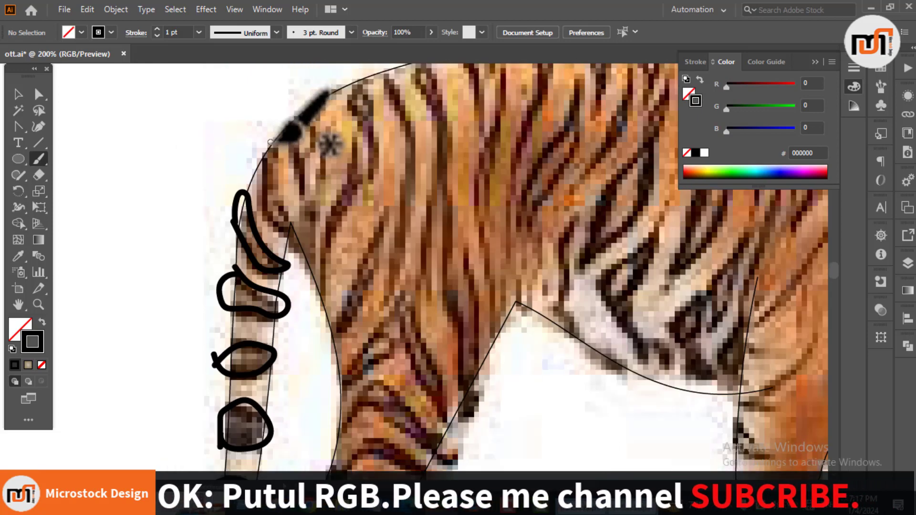
{"action": "left_click_drag", "start_coordinate": [268, 135], "coordinate": [268, 200]}
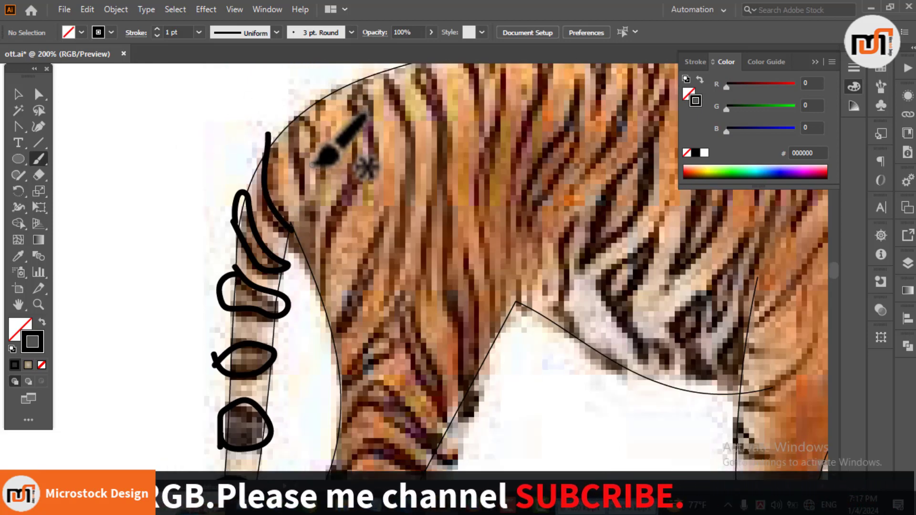
{"action": "scroll", "coordinate": [347, 206], "scroll_direction": "down", "scroll_amount": 1}
{"action": "scroll", "coordinate": [347, 209], "scroll_direction": "up", "scroll_amount": 2}
{"action": "left_click_drag", "start_coordinate": [313, 214], "coordinate": [321, 153]}
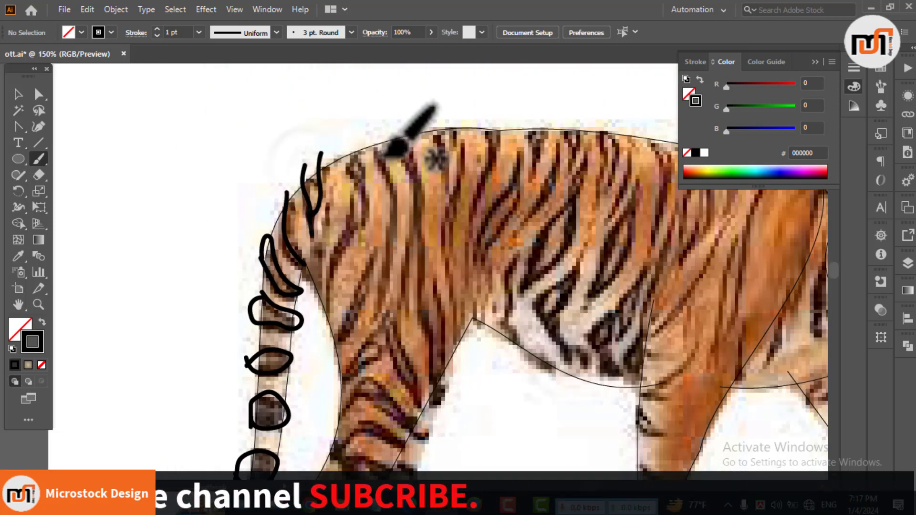
{"action": "scroll", "coordinate": [388, 156], "scroll_direction": "down", "scroll_amount": 2}
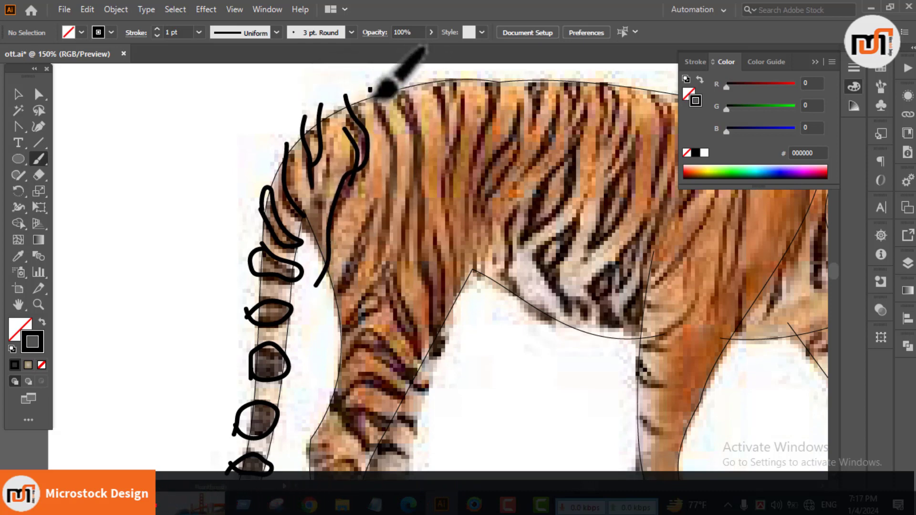
Step: Paint stripe strokes down the near hind leg's thigh, following the photo's dark markings
{"action": "mouse_move", "coordinate": [371, 215]}
{"action": "left_mouse_down"}
{"action": "mouse_move", "coordinate": [325, 288]}
{"action": "mouse_move", "coordinate": [367, 262]}
{"action": "mouse_move", "coordinate": [435, 343]}
{"action": "left_mouse_up"}
{"action": "left_click_drag", "start_coordinate": [385, 290], "coordinate": [413, 339]}
{"action": "scroll", "coordinate": [465, 262], "scroll_direction": "down", "scroll_amount": 3}
{"action": "mouse_move", "coordinate": [323, 263]}
{"action": "left_mouse_down"}
{"action": "mouse_move", "coordinate": [342, 256]}
{"action": "mouse_move", "coordinate": [442, 265]}
{"action": "left_mouse_up"}
{"action": "left_click_drag", "start_coordinate": [351, 237], "coordinate": [414, 260]}
Step: Paint the remaining stripes down to the near hind leg's hock and one band on the far hind leg
{"action": "scroll", "coordinate": [454, 272], "scroll_direction": "down", "scroll_amount": 1}
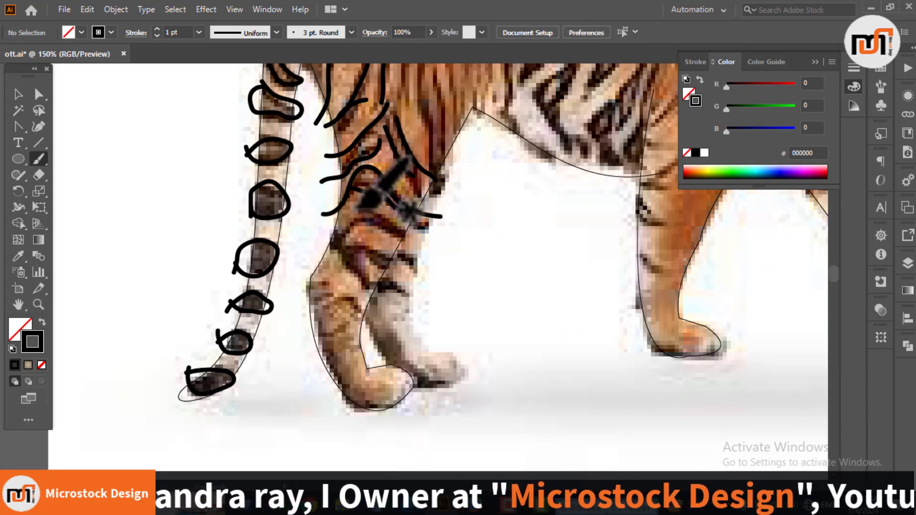
{"action": "mouse_move", "coordinate": [356, 208]}
{"action": "left_mouse_down"}
{"action": "mouse_move", "coordinate": [387, 225]}
{"action": "mouse_move", "coordinate": [312, 245]}
{"action": "mouse_move", "coordinate": [348, 256]}
{"action": "mouse_move", "coordinate": [368, 287]}
{"action": "left_mouse_up"}
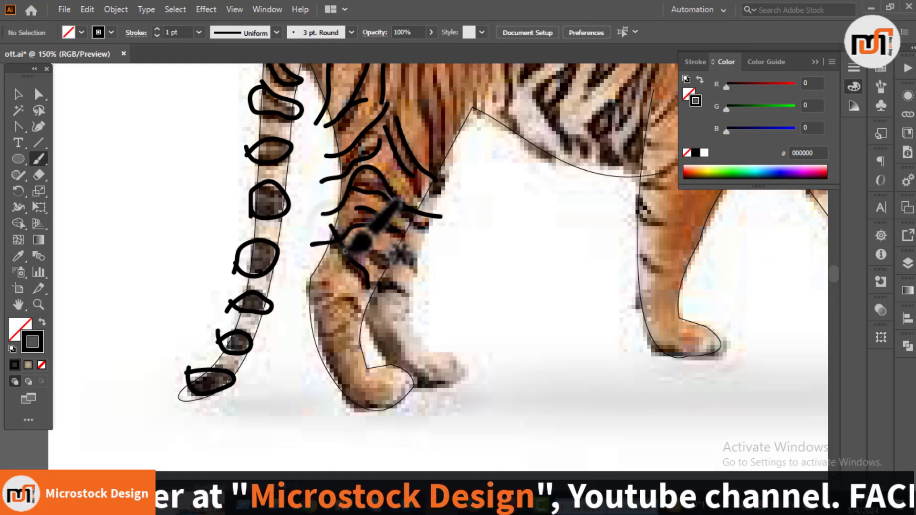
{"action": "mouse_move", "coordinate": [345, 252]}
{"action": "left_mouse_down"}
{"action": "mouse_move", "coordinate": [386, 268]}
{"action": "mouse_move", "coordinate": [360, 257]}
{"action": "left_mouse_up"}
{"action": "left_click_drag", "start_coordinate": [443, 304], "coordinate": [304, 321]}
{"action": "left_click_drag", "start_coordinate": [242, 307], "coordinate": [271, 311]}
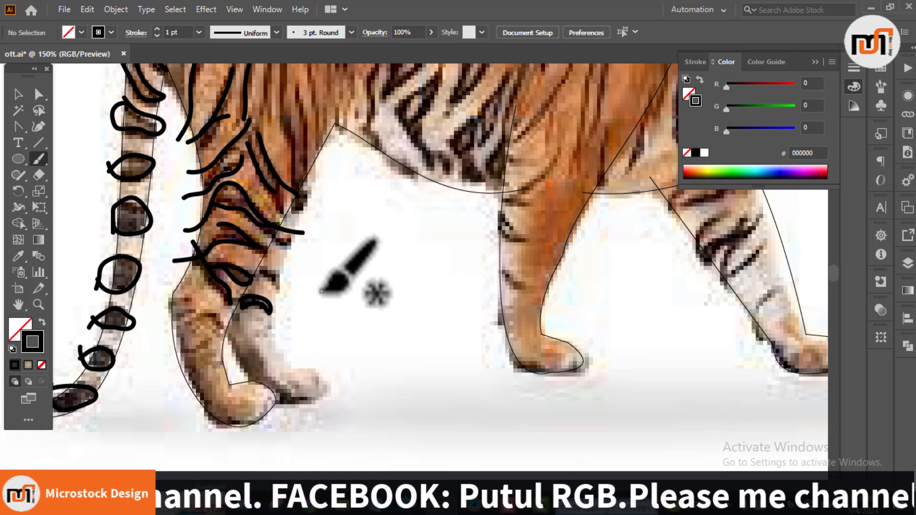
Step: Trace the far hind leg with the Pen tool, from behind the near leg around the paw and up to the belly
{"action": "key", "text": "p"}
{"action": "left_click", "coordinate": [220, 319]}
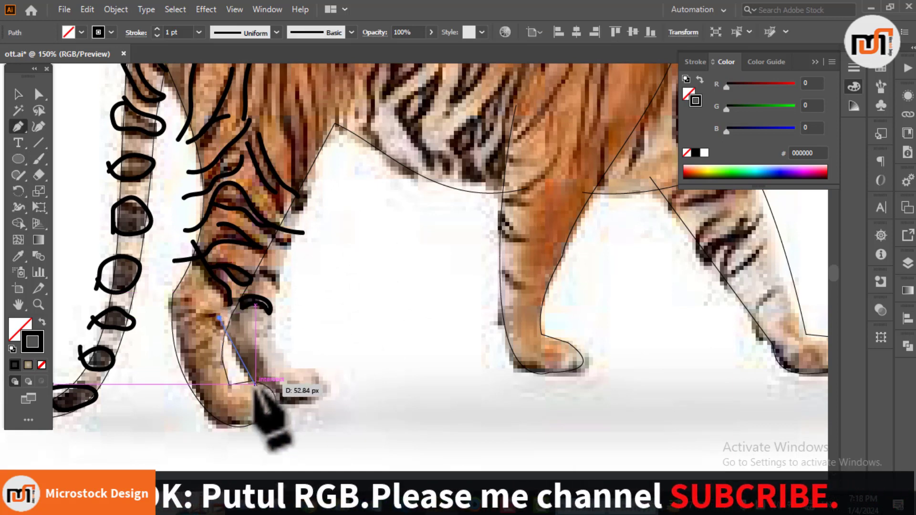
{"action": "left_click", "coordinate": [252, 383]}
{"action": "left_click", "coordinate": [270, 400]}
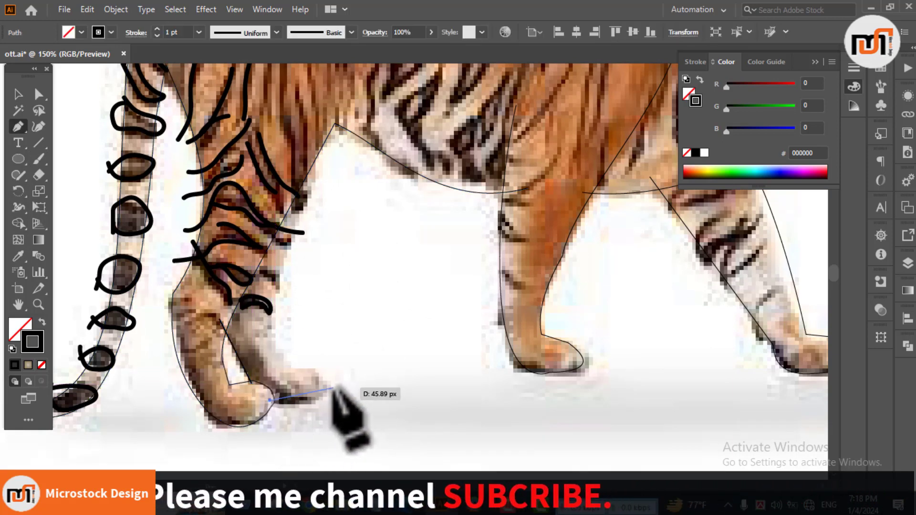
{"action": "left_click", "coordinate": [311, 371]}
{"action": "left_click_drag", "start_coordinate": [311, 387], "coordinate": [286, 370]}
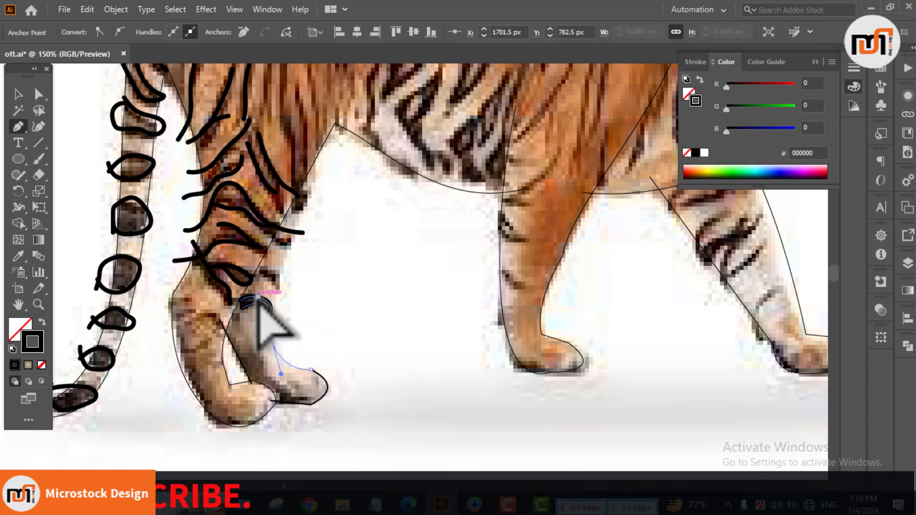
{"action": "left_click_drag", "start_coordinate": [275, 300], "coordinate": [289, 308]}
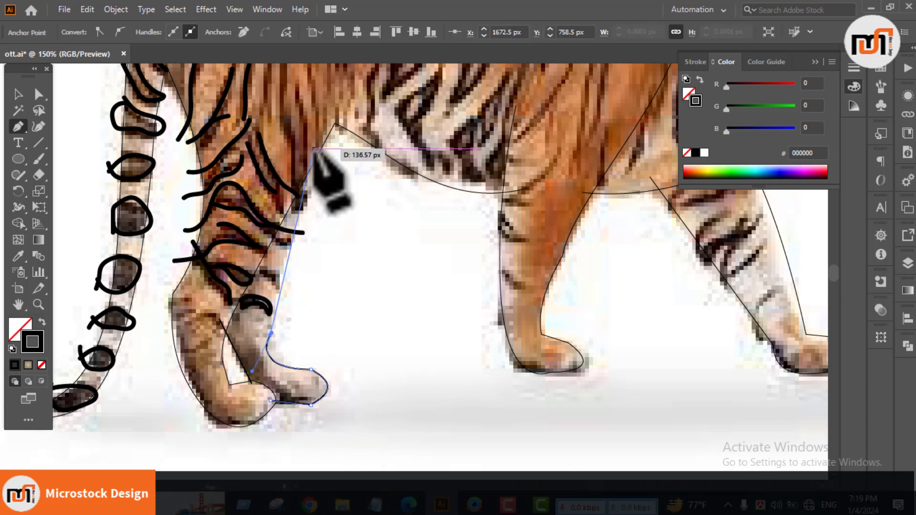
{"action": "left_click_drag", "start_coordinate": [314, 149], "coordinate": [311, 111]}
{"action": "key", "text": "v"}
{"action": "left_click", "coordinate": [387, 334]}
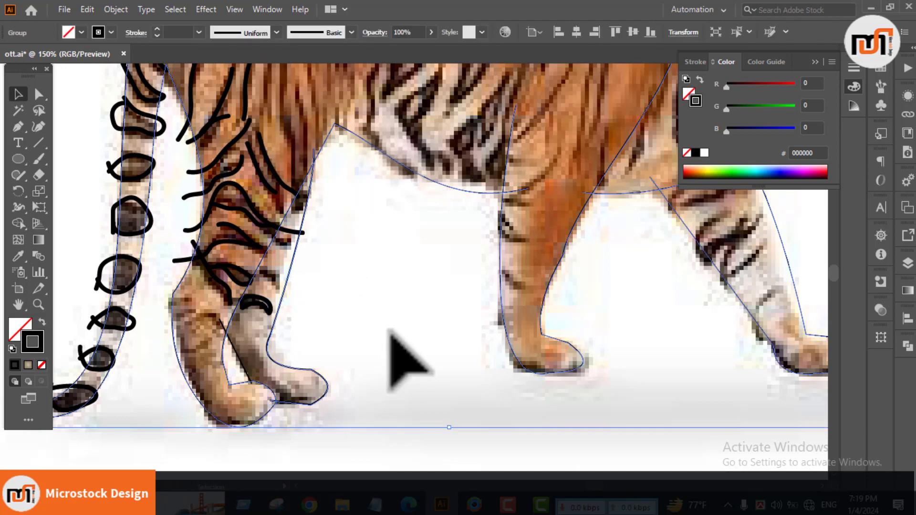
Step: Paint stripe strokes over the hip and rear back with the Paintbrush, plus a small loop on the far hind leg
{"action": "key", "text": "ctrl+minus"}
{"action": "scroll", "coordinate": [343, 280], "scroll_direction": "up", "scroll_amount": 1, "text": "alt"}
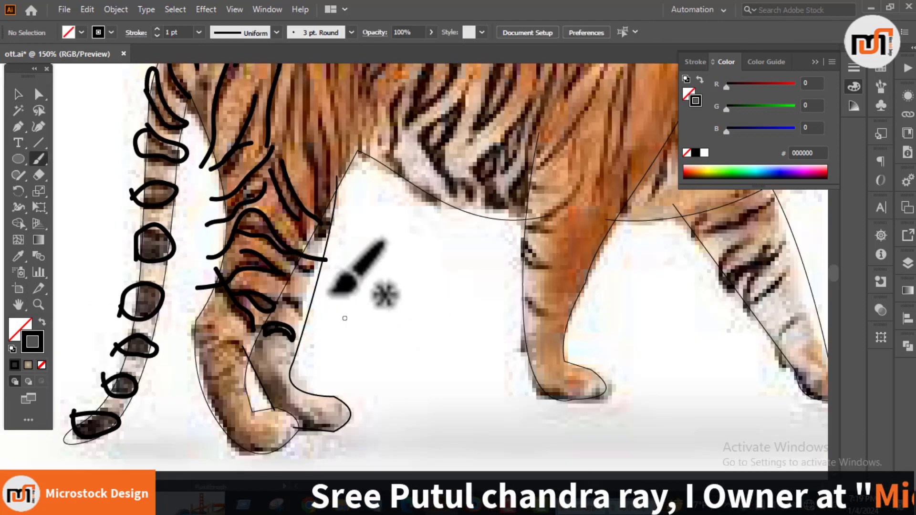
{"action": "scroll", "coordinate": [308, 286], "scroll_direction": "up", "scroll_amount": 3}
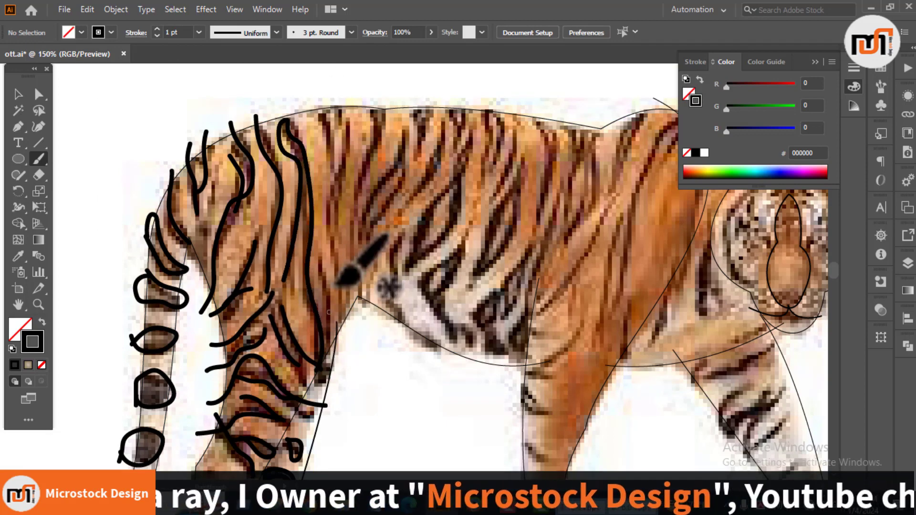
{"action": "scroll", "coordinate": [328, 158], "scroll_direction": "up", "scroll_amount": 1}
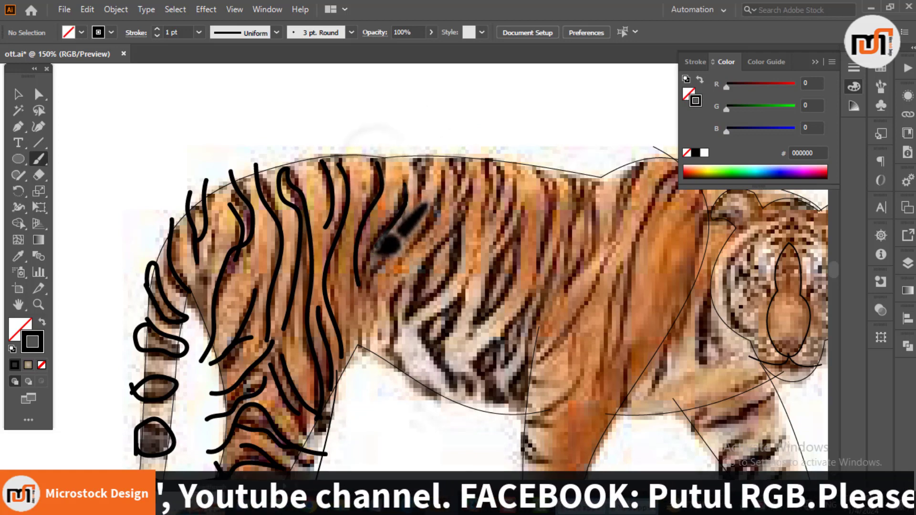
Step: Paint stripe strokes and narrow loops across the flank, from the middle of the back down to the belly and forward toward the shoulder
{"action": "left_click_drag", "start_coordinate": [430, 320], "coordinate": [243, 283]}
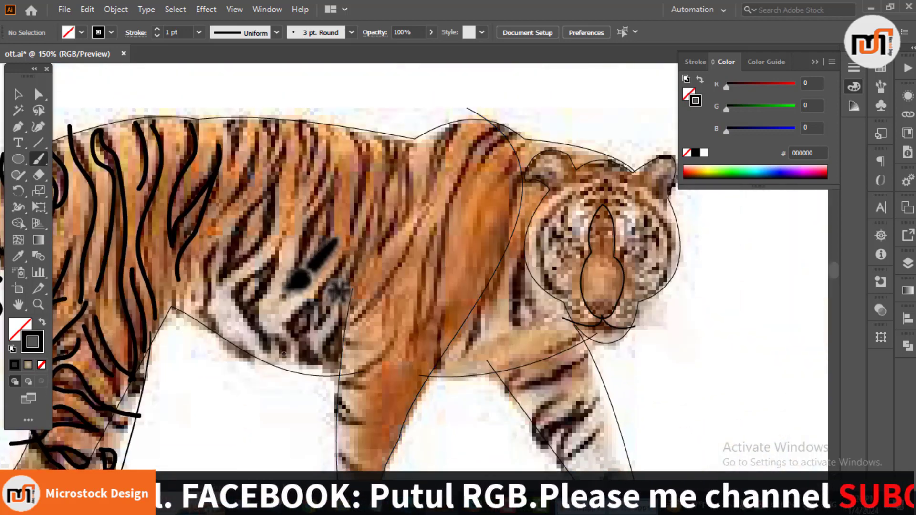
{"action": "scroll", "coordinate": [286, 282], "scroll_direction": "up", "scroll_amount": 1}
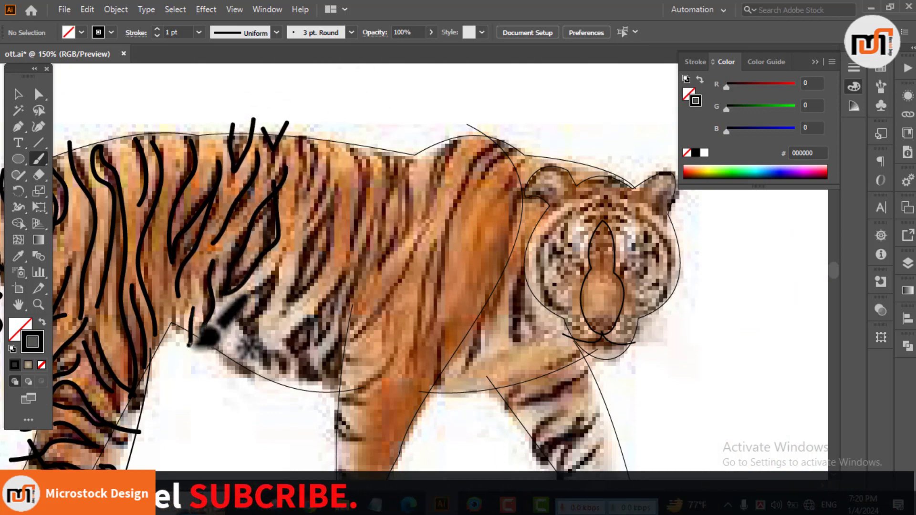
{"action": "left_click_drag", "start_coordinate": [234, 390], "coordinate": [209, 321]}
{"action": "left_click_drag", "start_coordinate": [257, 186], "coordinate": [253, 208]}
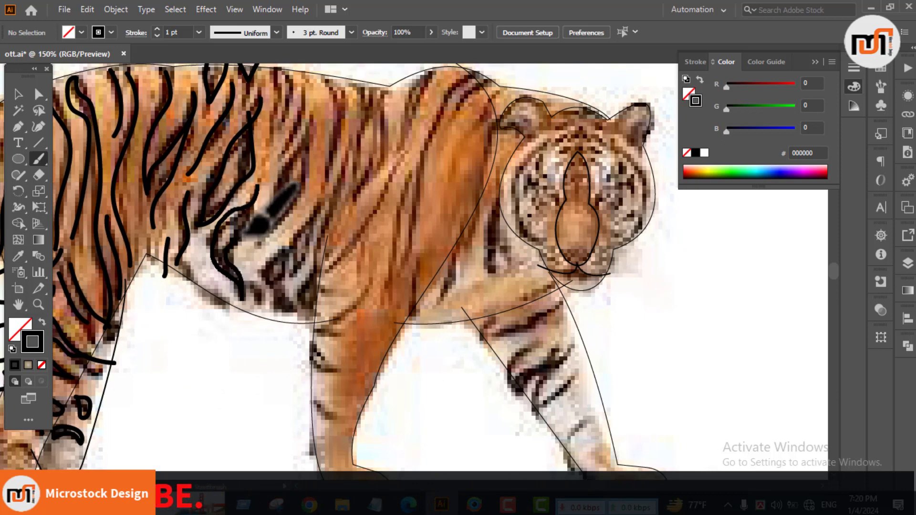
{"action": "scroll", "coordinate": [252, 227], "scroll_direction": "up", "scroll_amount": 3}
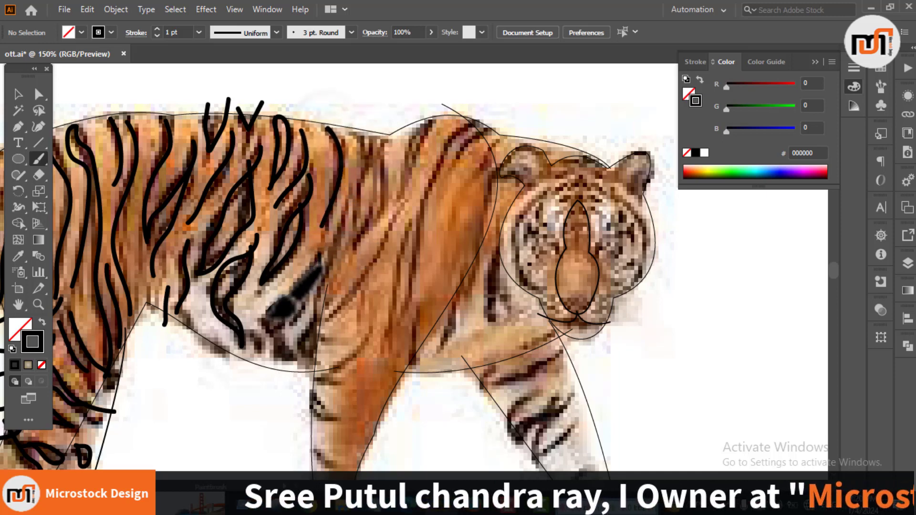
{"action": "mouse_move", "coordinate": [310, 292]}
{"action": "left_mouse_down"}
{"action": "mouse_move", "coordinate": [312, 326]}
{"action": "mouse_move", "coordinate": [322, 294]}
{"action": "mouse_move", "coordinate": [305, 365]}
{"action": "left_mouse_up"}
{"action": "mouse_move", "coordinate": [358, 138]}
{"action": "left_mouse_down"}
{"action": "mouse_move", "coordinate": [360, 189]}
{"action": "mouse_move", "coordinate": [328, 270]}
{"action": "mouse_move", "coordinate": [368, 216]}
{"action": "mouse_move", "coordinate": [379, 123]}
{"action": "mouse_move", "coordinate": [404, 168]}
{"action": "left_mouse_up"}
{"action": "scroll", "coordinate": [430, 119], "scroll_direction": "down", "scroll_amount": 2}
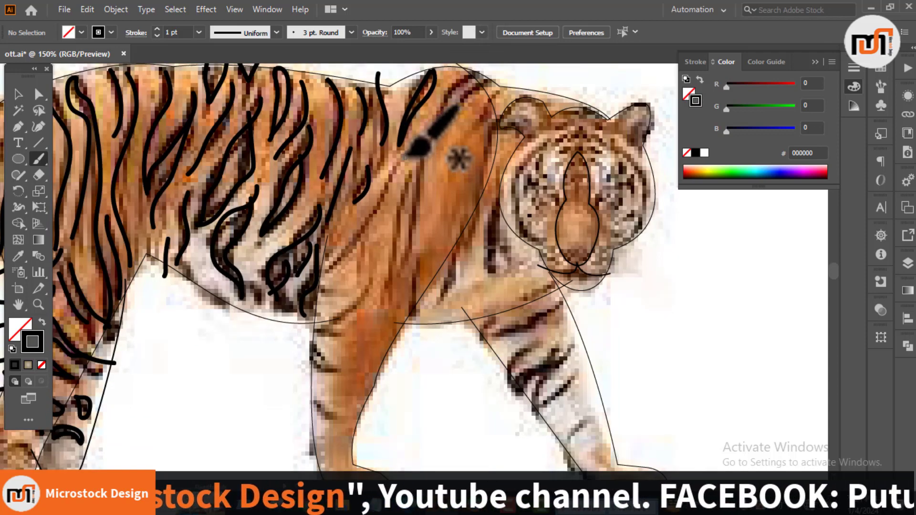
Step: Paint long stripe strokes over the shoulder and short bands on the near foreleg, following the photo's markings
{"action": "scroll", "coordinate": [339, 267], "scroll_direction": "down", "scroll_amount": 2}
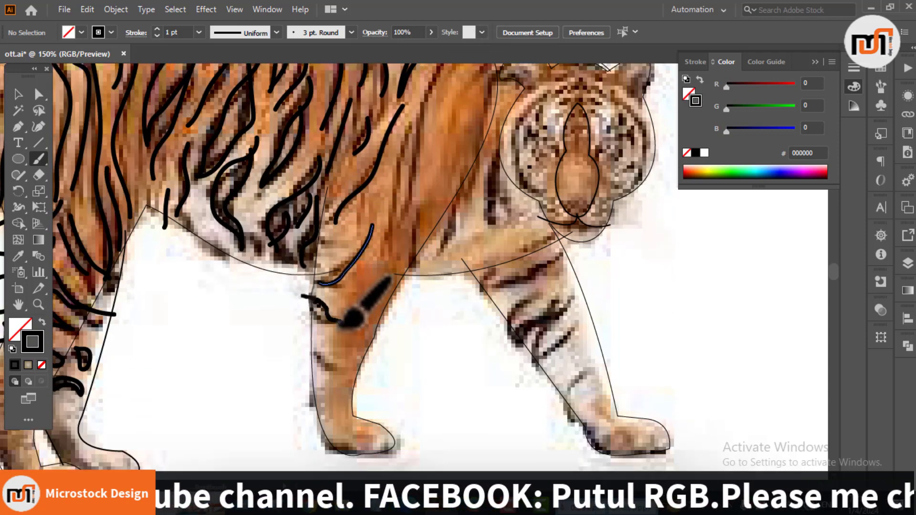
{"action": "scroll", "coordinate": [308, 344], "scroll_direction": "up", "scroll_amount": 2}
{"action": "left_click_drag", "start_coordinate": [404, 186], "coordinate": [335, 303]}
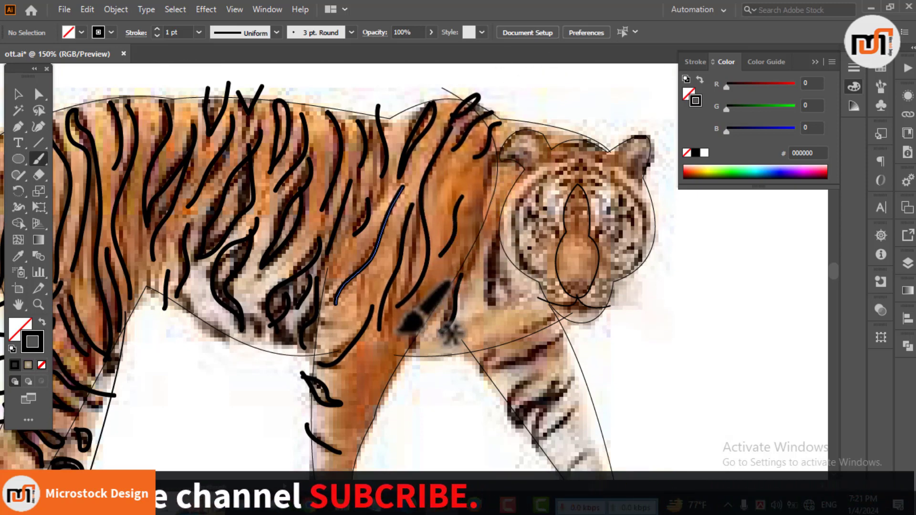
{"action": "left_click_drag", "start_coordinate": [405, 323], "coordinate": [414, 344]}
Step: Paint the stripes on the chest and down the far foreleg, following the photo's dark markings
{"action": "left_click_drag", "start_coordinate": [506, 232], "coordinate": [487, 313]}
{"action": "scroll", "coordinate": [529, 327], "scroll_direction": "down", "scroll_amount": 4}
{"action": "left_click_drag", "start_coordinate": [507, 265], "coordinate": [548, 261]}
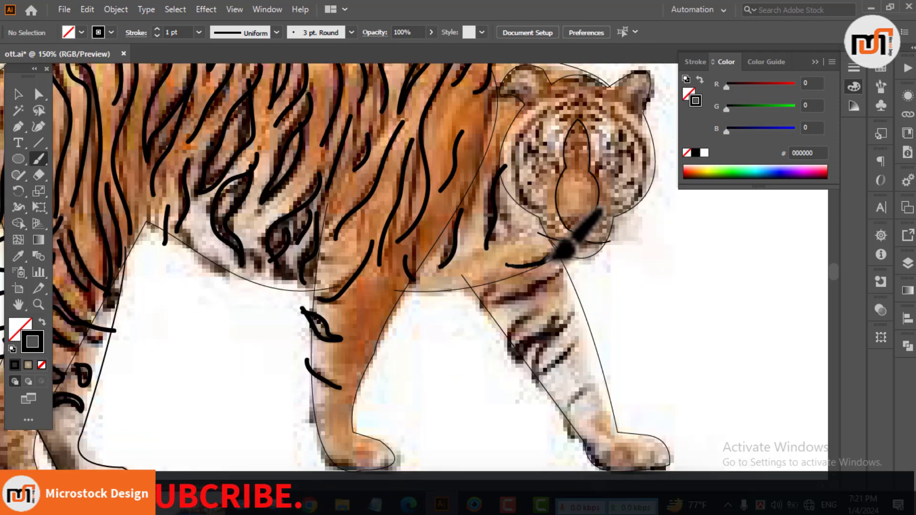
{"action": "mouse_move", "coordinate": [509, 353]}
{"action": "left_mouse_down"}
{"action": "mouse_move", "coordinate": [569, 332]}
{"action": "mouse_move", "coordinate": [560, 318]}
{"action": "mouse_move", "coordinate": [540, 378]}
{"action": "mouse_move", "coordinate": [523, 379]}
{"action": "mouse_move", "coordinate": [575, 350]}
{"action": "left_mouse_up"}
{"action": "left_click_drag", "start_coordinate": [583, 392], "coordinate": [555, 434]}
Step: Paint the face markings with short strokes on the forehead, around the cheeks, at the ear and beside the jaw
{"action": "scroll", "coordinate": [615, 332], "scroll_direction": "up", "scroll_amount": 5}
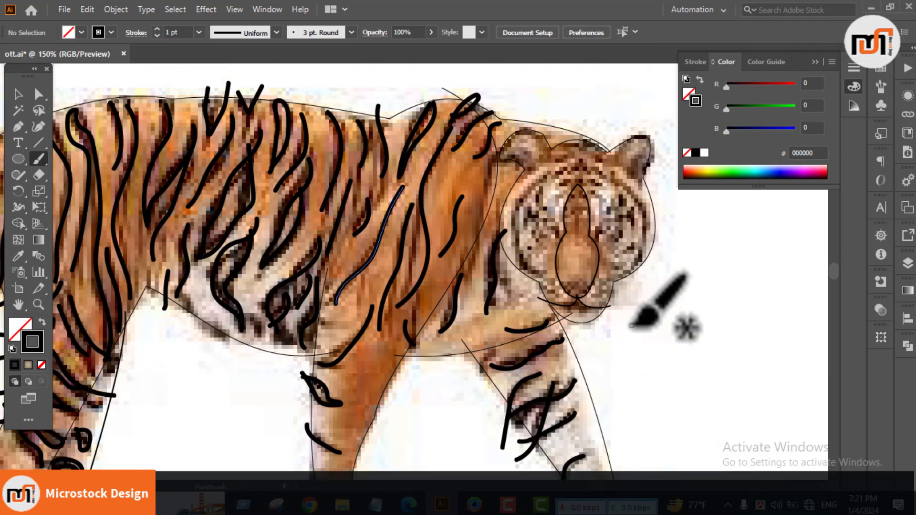
{"action": "mouse_move", "coordinate": [525, 236]}
{"action": "left_mouse_down"}
{"action": "mouse_move", "coordinate": [558, 188]}
{"action": "mouse_move", "coordinate": [644, 221]}
{"action": "mouse_move", "coordinate": [637, 281]}
{"action": "mouse_move", "coordinate": [608, 176]}
{"action": "mouse_move", "coordinate": [522, 197]}
{"action": "left_mouse_up"}
{"action": "left_click_drag", "start_coordinate": [614, 158], "coordinate": [650, 202]}
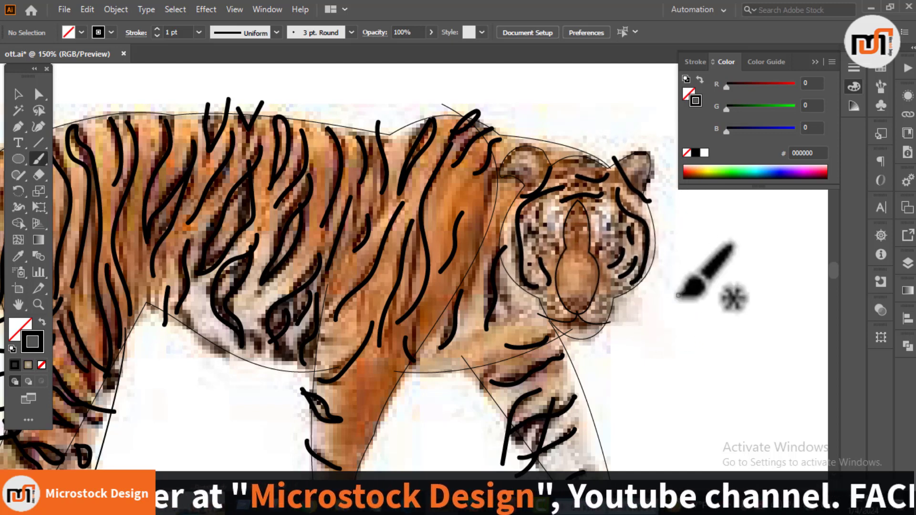
{"action": "scroll", "coordinate": [677, 296], "scroll_direction": "down", "scroll_amount": 3}
{"action": "mouse_move", "coordinate": [590, 250]}
{"action": "left_mouse_down"}
{"action": "mouse_move", "coordinate": [607, 240]}
{"action": "mouse_move", "coordinate": [631, 248]}
{"action": "mouse_move", "coordinate": [607, 235]}
{"action": "mouse_move", "coordinate": [627, 237]}
{"action": "left_mouse_up"}
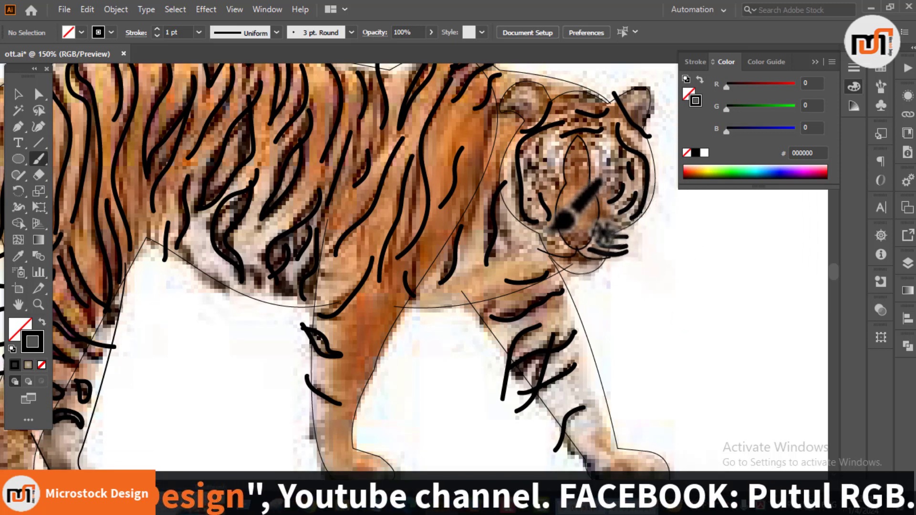
{"action": "left_click_drag", "start_coordinate": [549, 232], "coordinate": [522, 245]}
{"action": "mouse_move", "coordinate": [554, 238]}
{"action": "left_mouse_down"}
{"action": "mouse_move", "coordinate": [523, 245]}
{"action": "mouse_move", "coordinate": [534, 260]}
{"action": "left_mouse_up"}
Step: Select the tiger's traced outline group and lock it, leaving the painted stripes selectable
{"action": "key", "text": "v"}
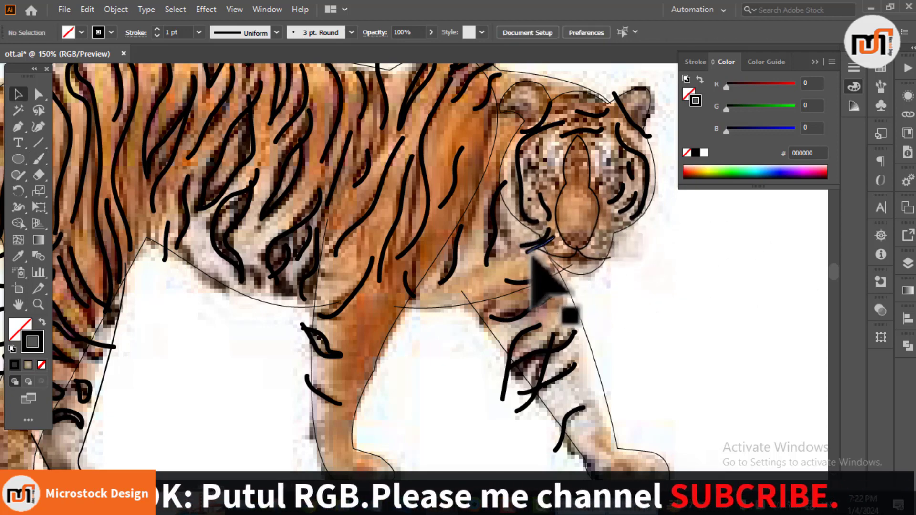
{"action": "scroll", "coordinate": [674, 286], "scroll_direction": "down", "scroll_amount": 2}
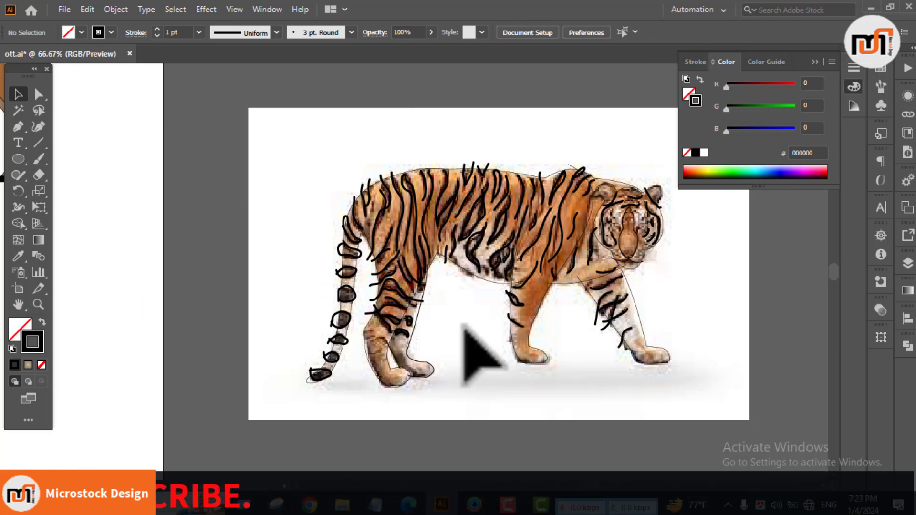
{"action": "left_click", "coordinate": [430, 377]}
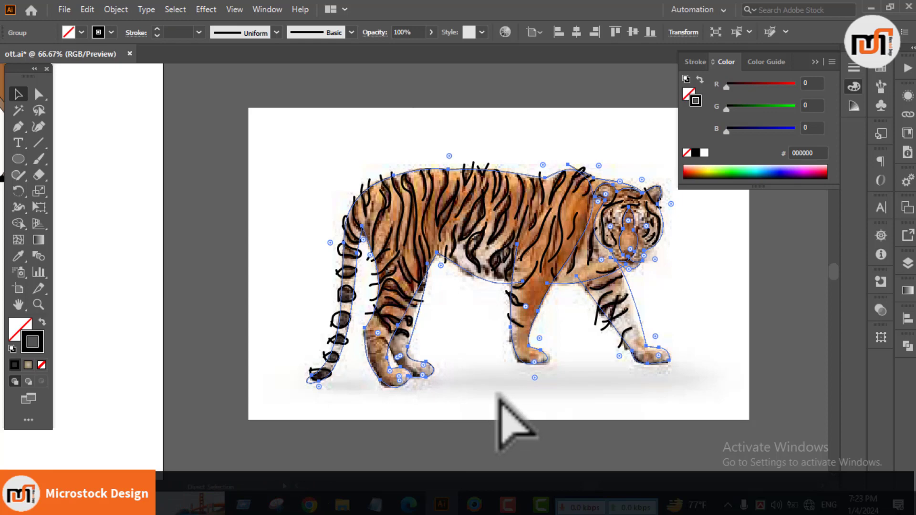
{"action": "left_click_drag", "start_coordinate": [521, 359], "coordinate": [425, 348]}
Step: Try to expand all the painted stripe strokes into shapes before filling the tail bands
{"action": "left_click_drag", "start_coordinate": [160, 113], "coordinate": [610, 387]}
{"action": "left_click", "coordinate": [116, 9]}
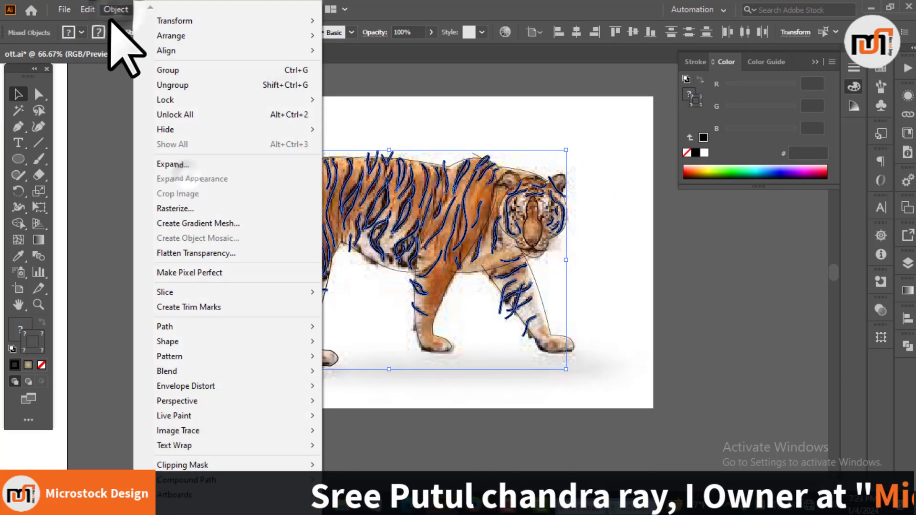
{"action": "left_click", "coordinate": [176, 164]}
{"action": "left_click", "coordinate": [413, 330]}
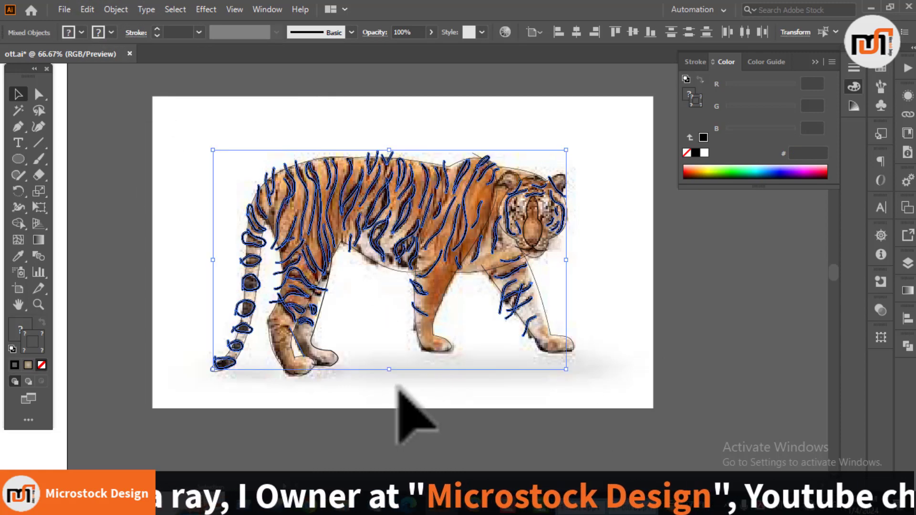
{"action": "left_click", "coordinate": [370, 418]}
{"action": "left_click", "coordinate": [249, 303]}
{"action": "scroll", "coordinate": [253, 227], "scroll_direction": "up", "scroll_amount": 2}
{"action": "left_click", "coordinate": [256, 230], "text": "shift"}
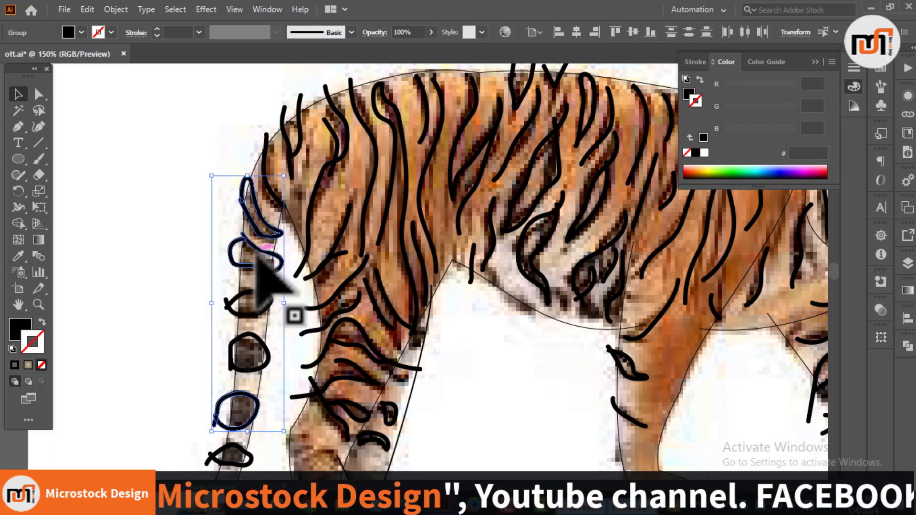
{"action": "key", "text": "ctrl+z"}
Step: Fill the eight loops along the tail with solid black and remove their stroke
{"action": "left_click", "coordinate": [199, 260]}
{"action": "left_click", "coordinate": [253, 244]}
{"action": "left_click", "coordinate": [251, 222], "text": "shift"}
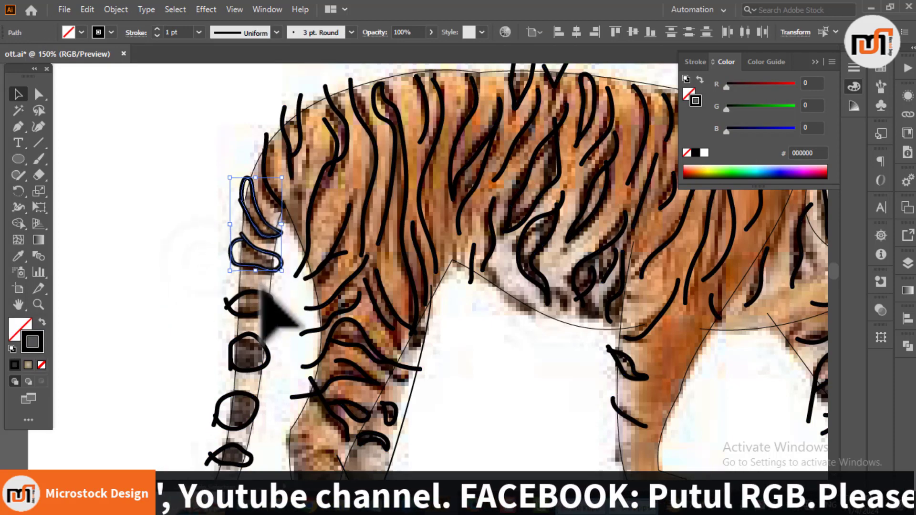
{"action": "left_click", "coordinate": [261, 291], "text": "shift"}
{"action": "left_click", "coordinate": [256, 335], "text": "shift"}
{"action": "scroll", "coordinate": [256, 333], "scroll_direction": "down", "scroll_amount": 3}
{"action": "left_click", "coordinate": [249, 299], "text": "shift"}
{"action": "left_click", "coordinate": [231, 349], "text": "shift"}
{"action": "left_click", "coordinate": [215, 390], "text": "shift"}
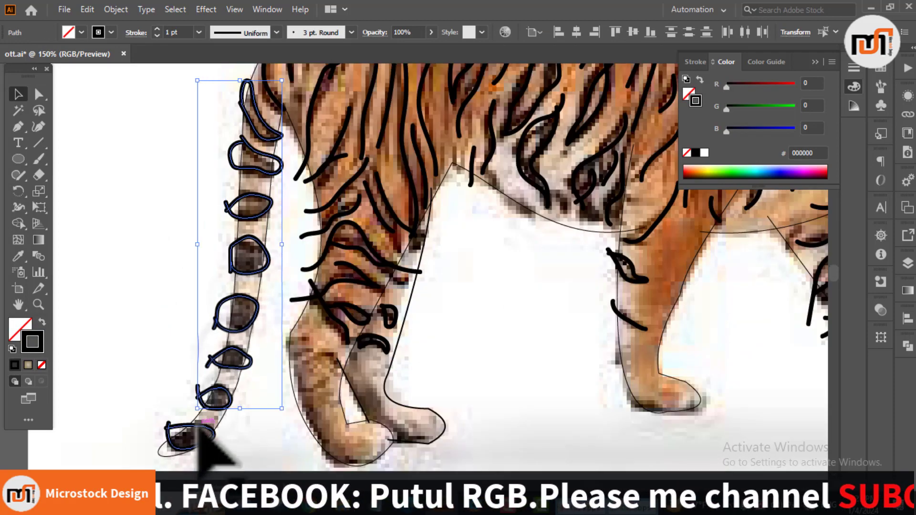
{"action": "left_click", "coordinate": [199, 424], "text": "shift"}
{"action": "left_click", "coordinate": [41, 365]}
{"action": "left_click", "coordinate": [20, 330]}
{"action": "left_click", "coordinate": [15, 365]}
{"action": "left_click", "coordinate": [149, 286]}
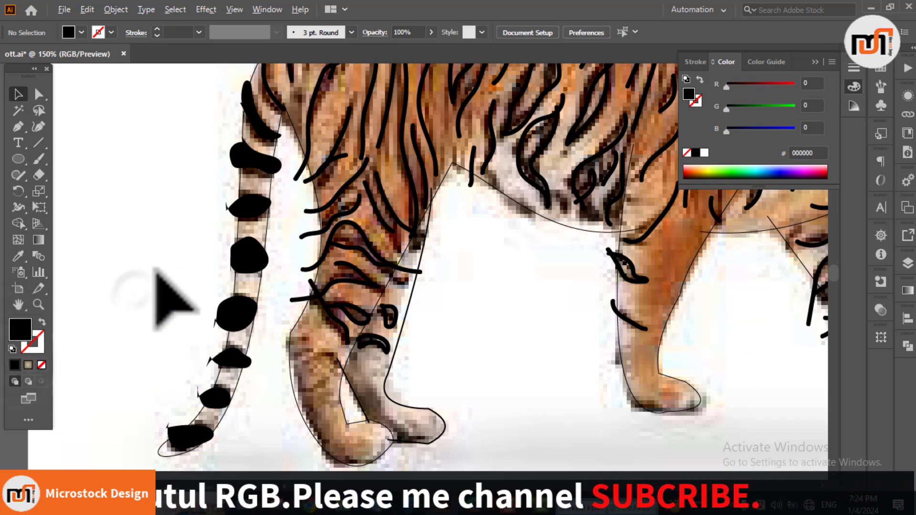
Step: Expand all the stripe strokes into filled shapes
{"action": "key", "text": "ctrl+minus"}
{"action": "key", "text": "ctrl+minus"}
{"action": "key", "text": "ctrl+a"}
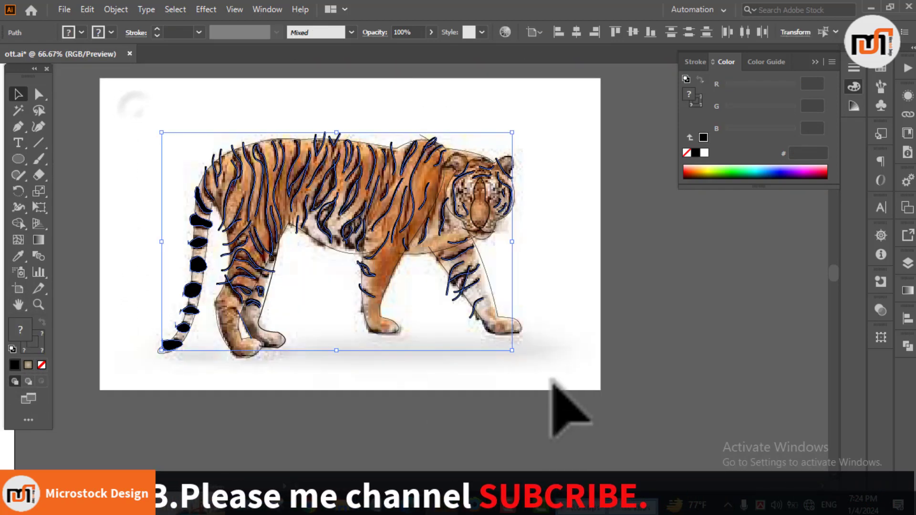
{"action": "left_click", "coordinate": [116, 10]}
{"action": "left_click", "coordinate": [172, 138]}
{"action": "left_click", "coordinate": [420, 326]}
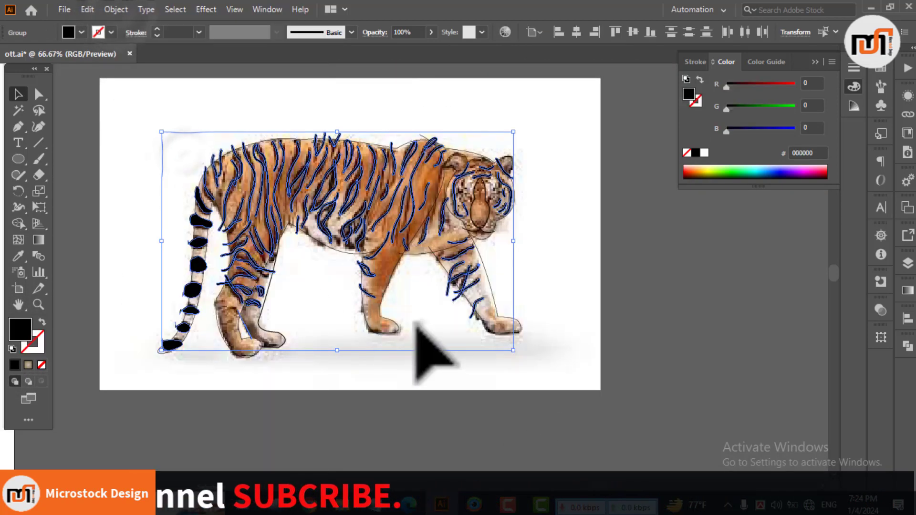
{"action": "left_click", "coordinate": [637, 270]}
Step: Select the whole expanded stripe artwork and take it off the artboard
{"action": "left_click_drag", "start_coordinate": [157, 225], "coordinate": [579, 388]}
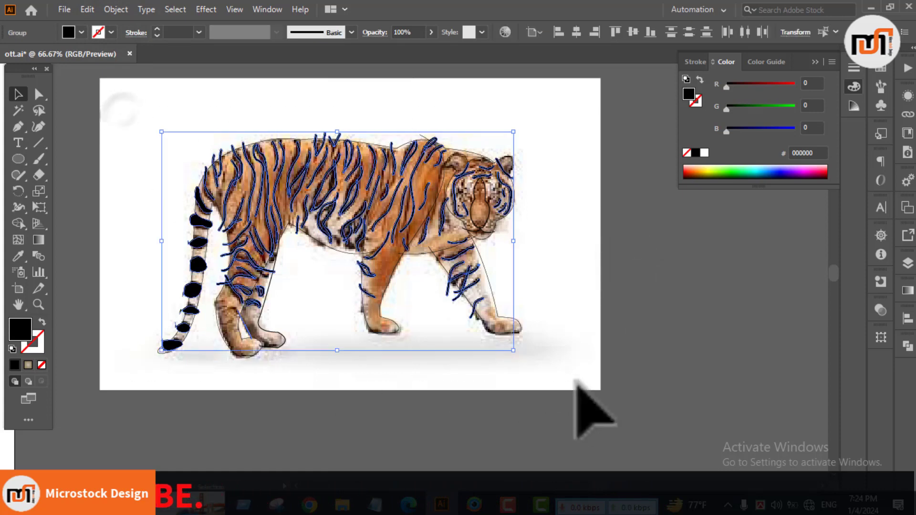
{"action": "left_click", "coordinate": [544, 301]}
{"action": "key", "text": "ctrl+a"}
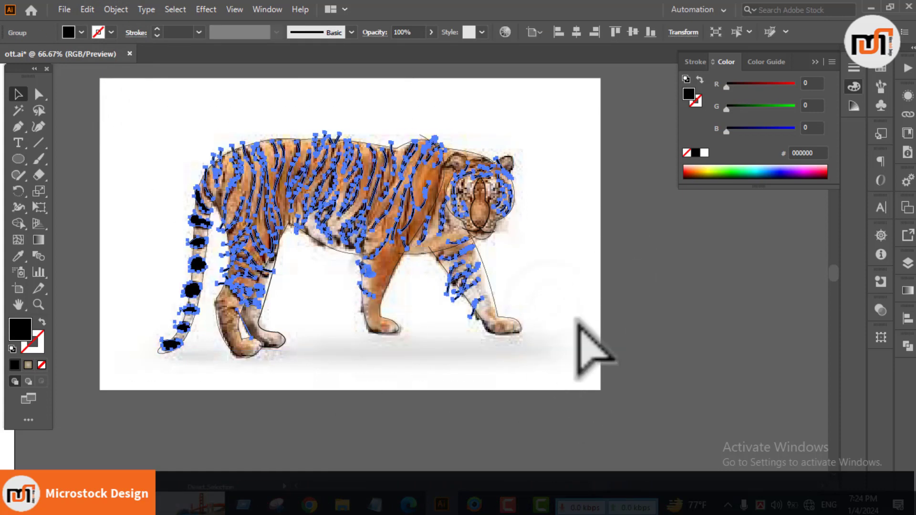
{"action": "key", "text": "Delete"}
Step: Unlock all the locked objects and lock the tiger reference photo again
{"action": "key", "text": "ctrl+alt+2"}
{"action": "left_click", "coordinate": [638, 279]}
{"action": "left_click", "coordinate": [576, 277]}
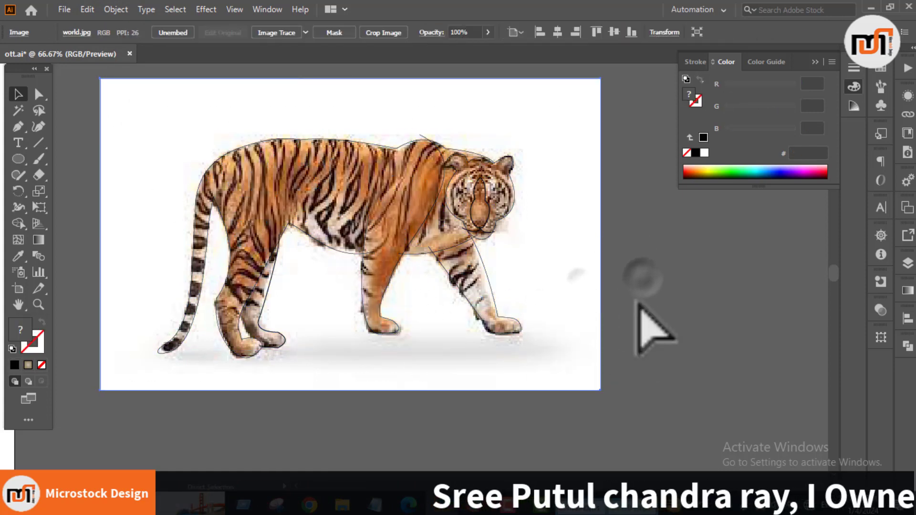
{"action": "key", "text": "ctrl+2"}
{"action": "left_click", "coordinate": [394, 317]}
{"action": "key", "text": "ctrl+2"}
Step: Set the stroke weight of the tiger's outline group to 2 pt
{"action": "left_click", "coordinate": [420, 313]}
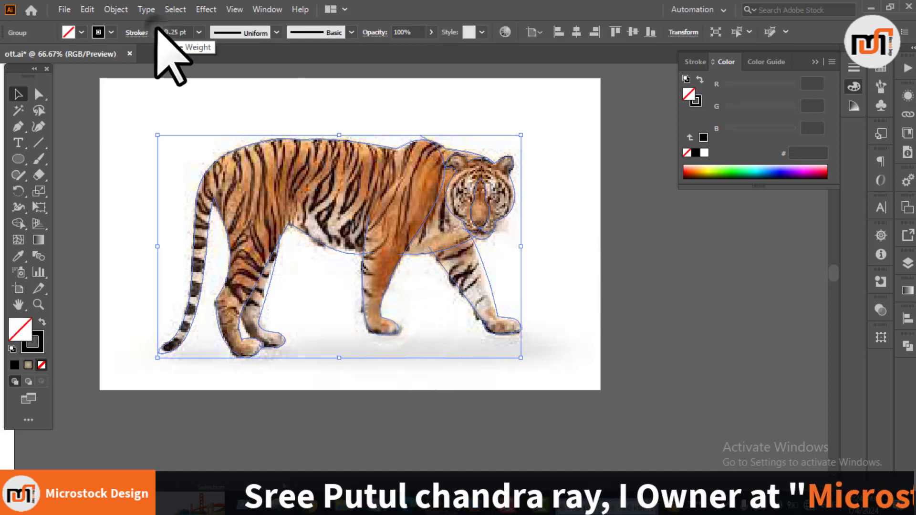
{"action": "left_click", "coordinate": [157, 29]}
{"action": "left_click", "coordinate": [157, 29]}
{"action": "left_click", "coordinate": [648, 261]}
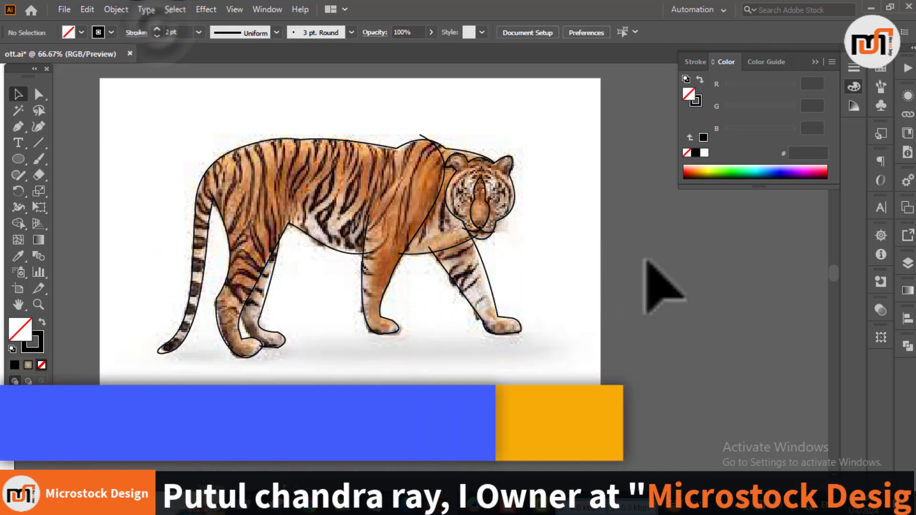
Step: Expand the fill and stroke of the tiger's outline group into filled shapes
{"action": "left_click", "coordinate": [392, 269]}
{"action": "left_click", "coordinate": [116, 9]}
{"action": "left_click", "coordinate": [168, 162]}
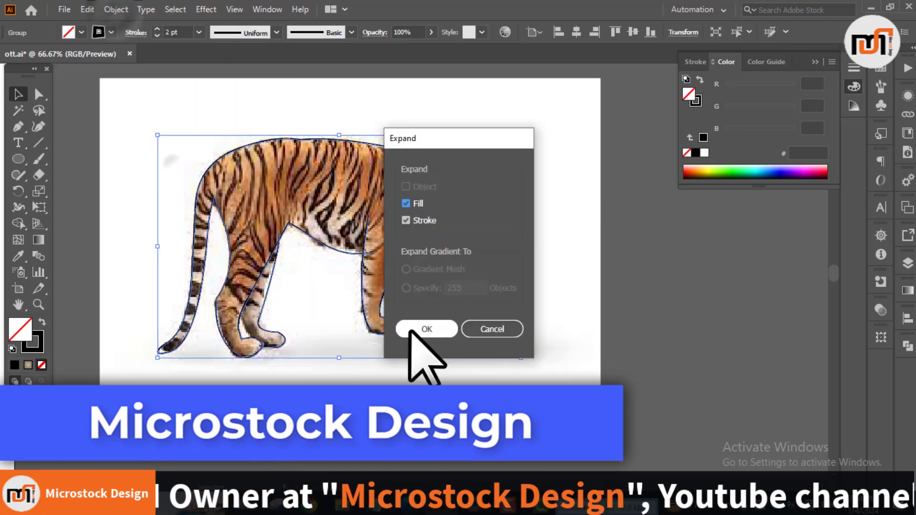
{"action": "left_click", "coordinate": [413, 326]}
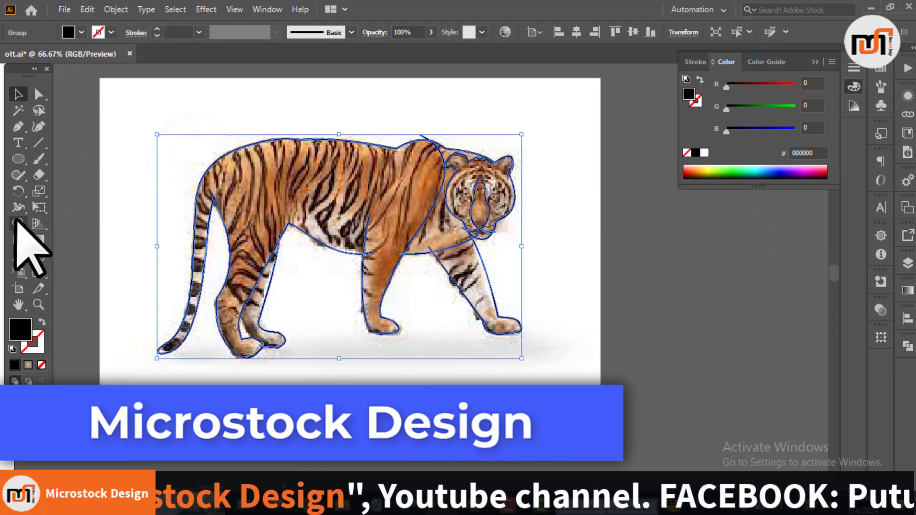
Step: Trim the overshooting line ends where the front legs meet the belly and chest with the Shape Builder
{"action": "left_click", "coordinate": [18, 222]}
{"action": "scroll", "coordinate": [293, 228], "scroll_direction": "up", "scroll_amount": 4}
{"action": "scroll", "coordinate": [239, 286], "scroll_direction": "up", "scroll_amount": 2}
{"action": "left_click", "coordinate": [230, 234], "text": "alt"}
{"action": "scroll", "coordinate": [239, 166], "scroll_direction": "down", "scroll_amount": 5}
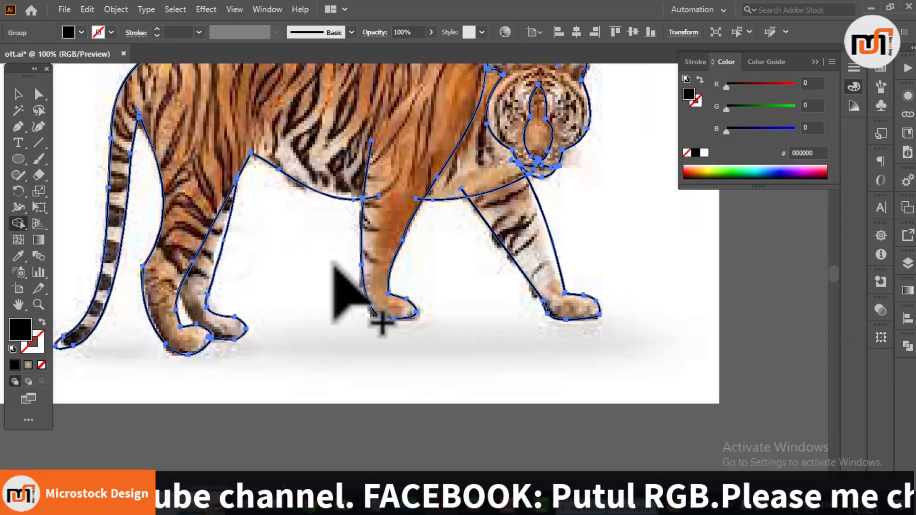
{"action": "scroll", "coordinate": [191, 318], "scroll_direction": "up", "scroll_amount": 2}
{"action": "scroll", "coordinate": [435, 232], "scroll_direction": "up", "scroll_amount": 3}
{"action": "scroll", "coordinate": [435, 228], "scroll_direction": "down", "scroll_amount": 5}
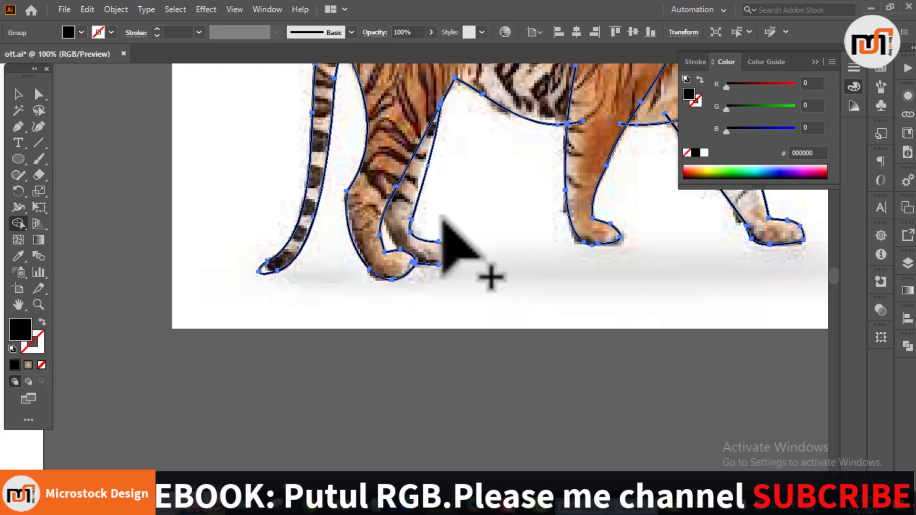
{"action": "left_click_drag", "start_coordinate": [441, 220], "coordinate": [342, 290]}
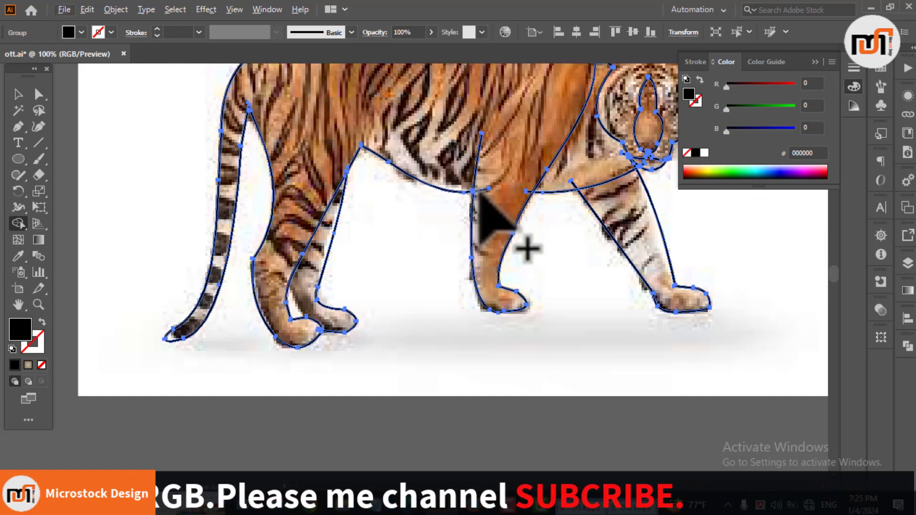
{"action": "scroll", "coordinate": [482, 199], "scroll_direction": "up", "scroll_amount": 4}
{"action": "scroll", "coordinate": [302, 210], "scroll_direction": "down", "scroll_amount": 4}
{"action": "scroll", "coordinate": [334, 207], "scroll_direction": "up", "scroll_amount": 4}
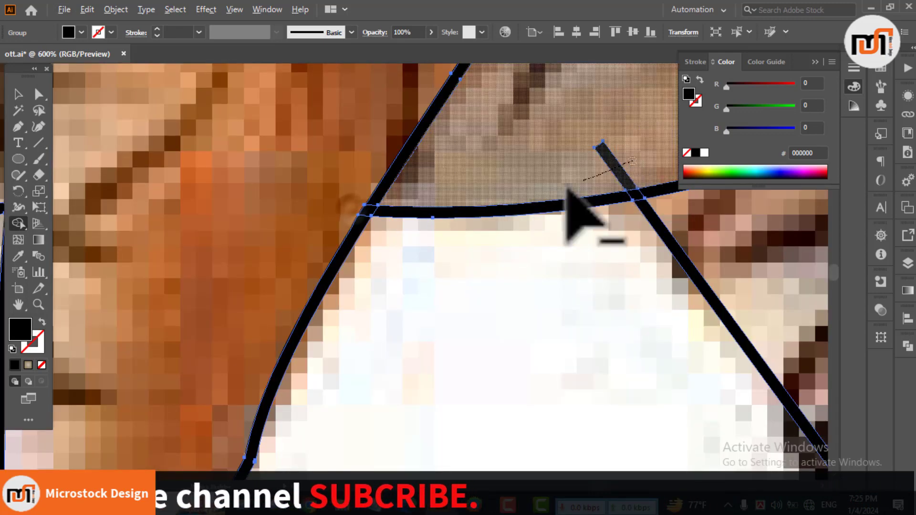
{"action": "scroll", "coordinate": [573, 199], "scroll_direction": "down", "scroll_amount": 4}
Step: Trim the overshooting line ends around the chin, mouth and shoulder of the outline with the Shape Builder
{"action": "scroll", "coordinate": [534, 210], "scroll_direction": "up", "scroll_amount": 6}
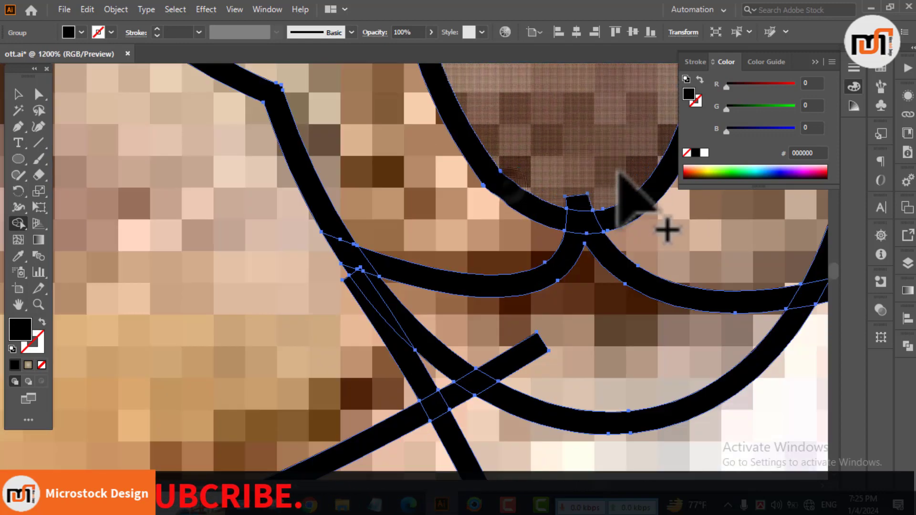
{"action": "left_click", "coordinate": [507, 365], "text": "alt"}
{"action": "left_click", "coordinate": [451, 392], "text": "alt"}
{"action": "scroll", "coordinate": [342, 293], "scroll_direction": "down", "scroll_amount": 4}
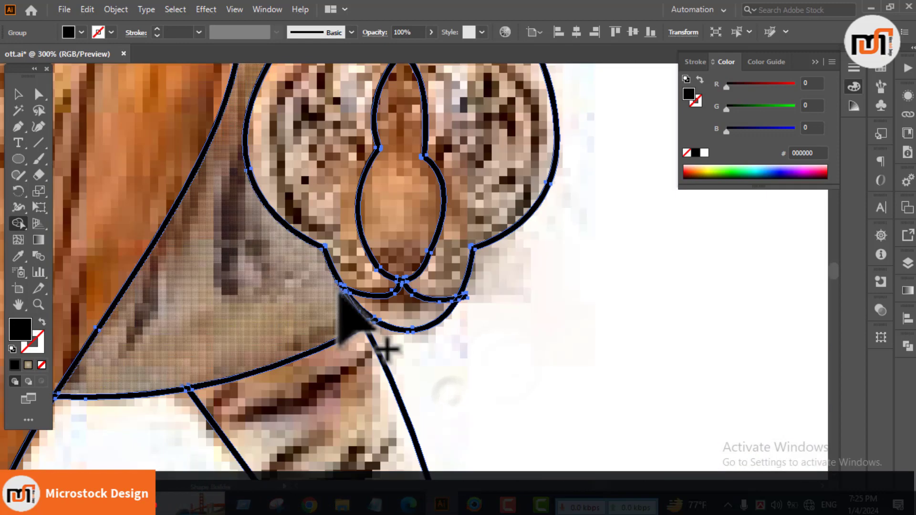
{"action": "scroll", "coordinate": [470, 297], "scroll_direction": "up", "scroll_amount": 5}
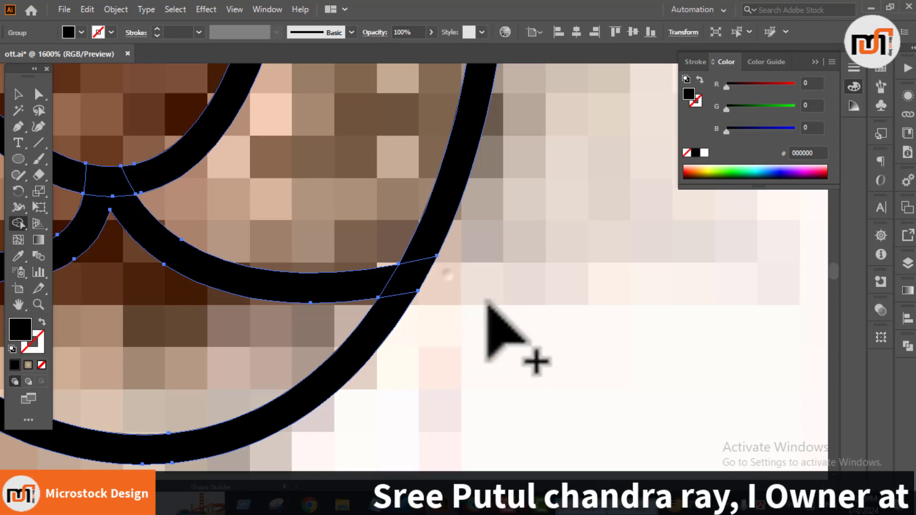
{"action": "scroll", "coordinate": [486, 302], "scroll_direction": "down", "scroll_amount": 5}
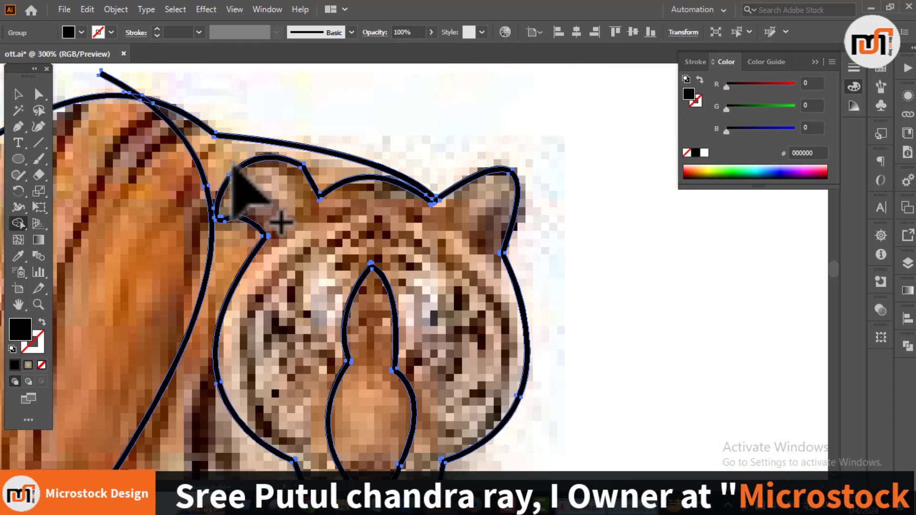
{"action": "scroll", "coordinate": [233, 164], "scroll_direction": "down", "scroll_amount": 3}
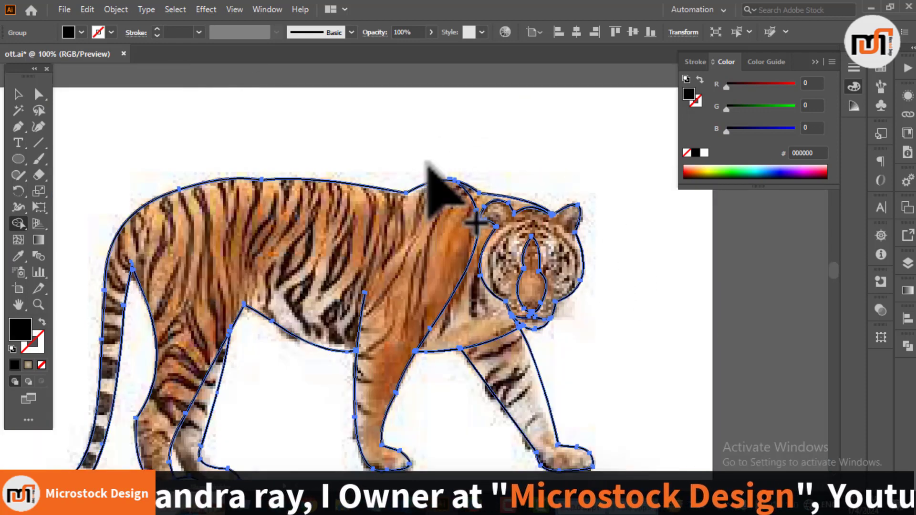
{"action": "left_click_drag", "start_coordinate": [255, 199], "coordinate": [358, 148]}
Step: Unite the trimmed outline pieces into one shape and deselect it
{"action": "key", "text": "v"}
{"action": "left_click", "coordinate": [908, 346]}
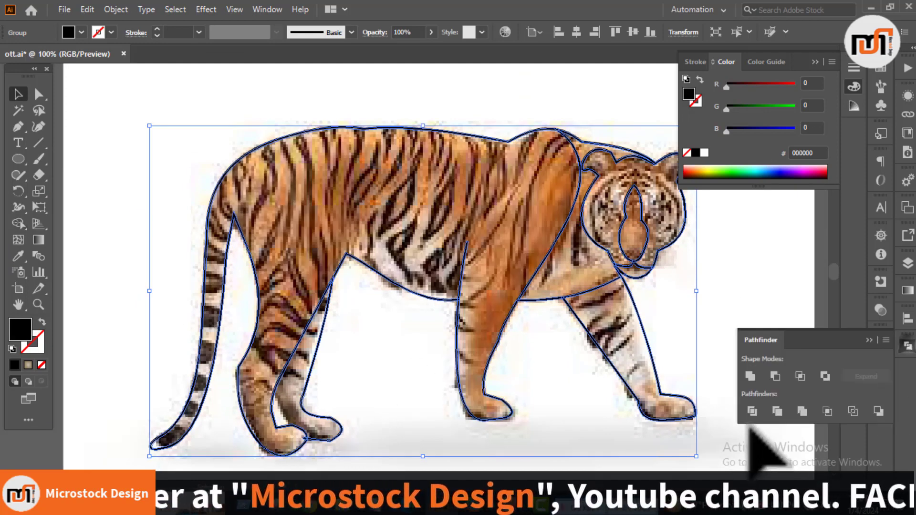
{"action": "left_click", "coordinate": [551, 378]}
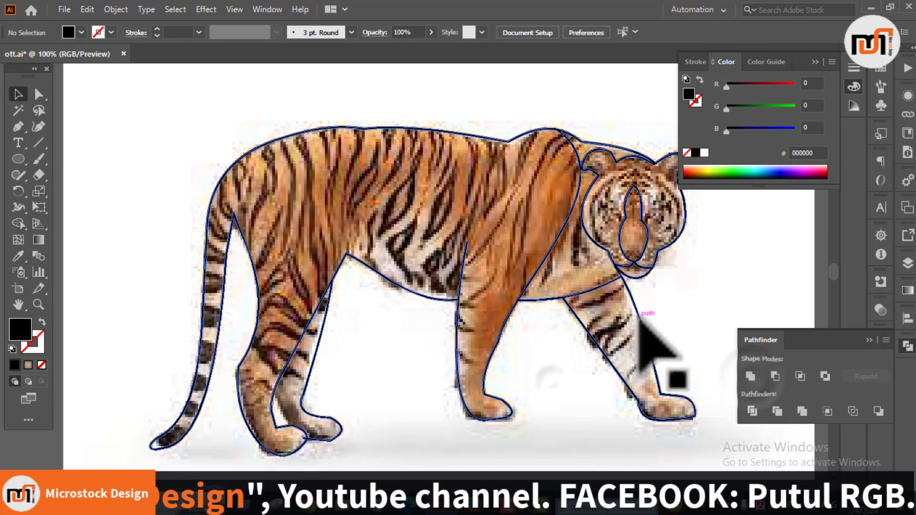
{"action": "left_click", "coordinate": [640, 319]}
{"action": "left_click", "coordinate": [578, 417]}
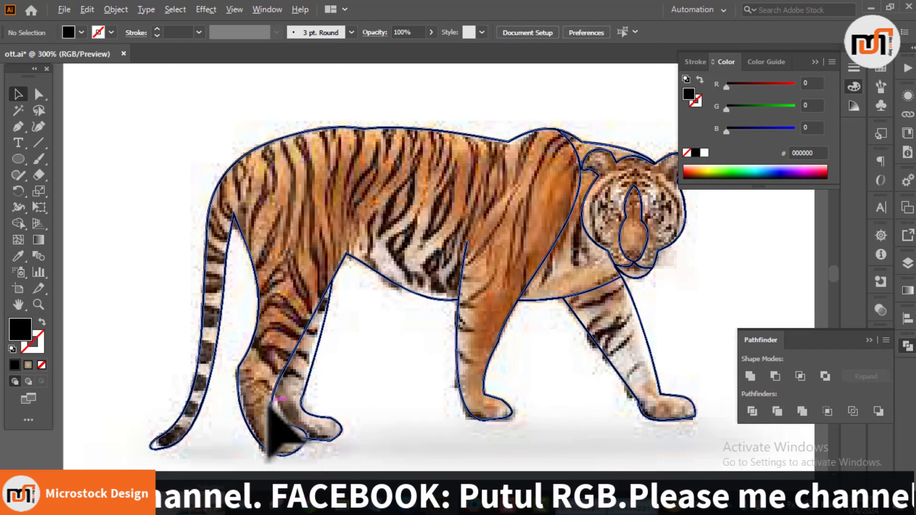
Step: Draw a curved path along the inner edge of the far hind leg, with no fill and a black stroke
{"action": "scroll", "coordinate": [234, 342], "scroll_direction": "up", "scroll_amount": 5}
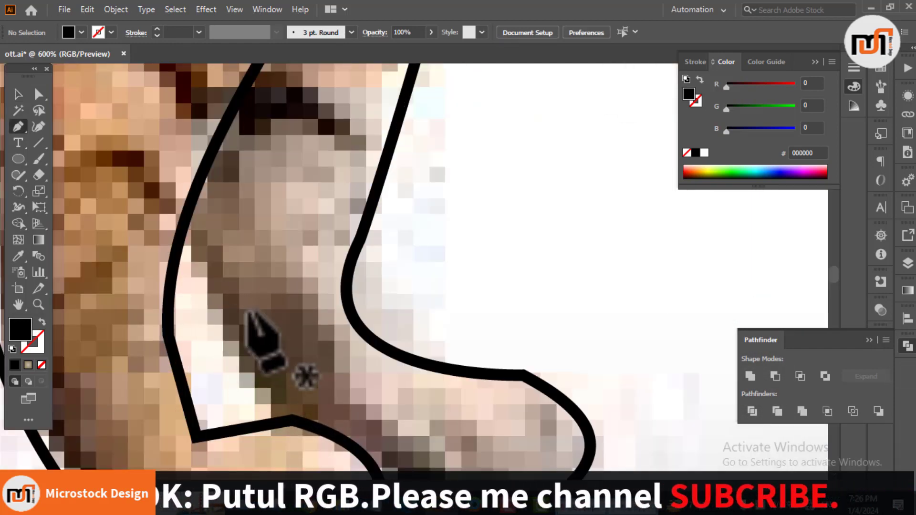
{"action": "scroll", "coordinate": [305, 367], "scroll_direction": "down", "scroll_amount": 4}
{"action": "left_click_drag", "start_coordinate": [312, 376], "coordinate": [437, 445]}
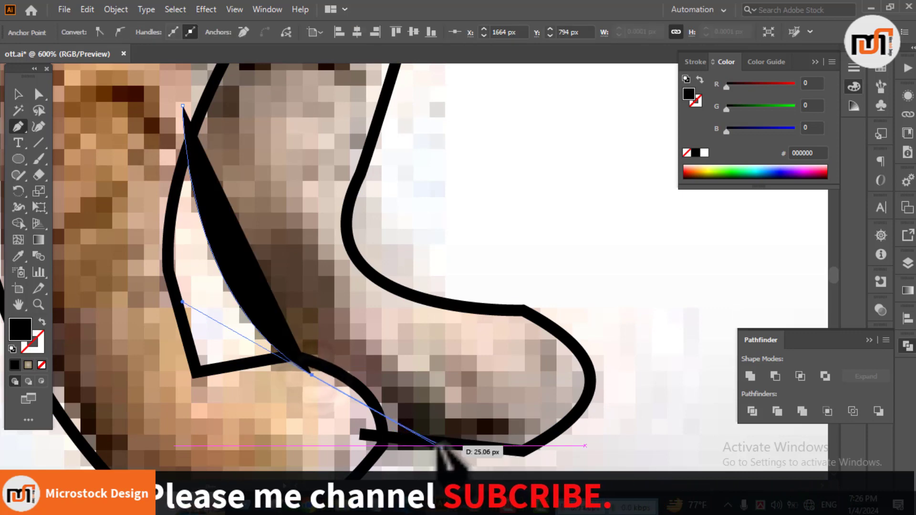
{"action": "key", "text": "v"}
{"action": "left_click", "coordinate": [42, 367]}
{"action": "left_click", "coordinate": [33, 343]}
{"action": "left_click", "coordinate": [15, 365]}
{"action": "left_click", "coordinate": [482, 213]}
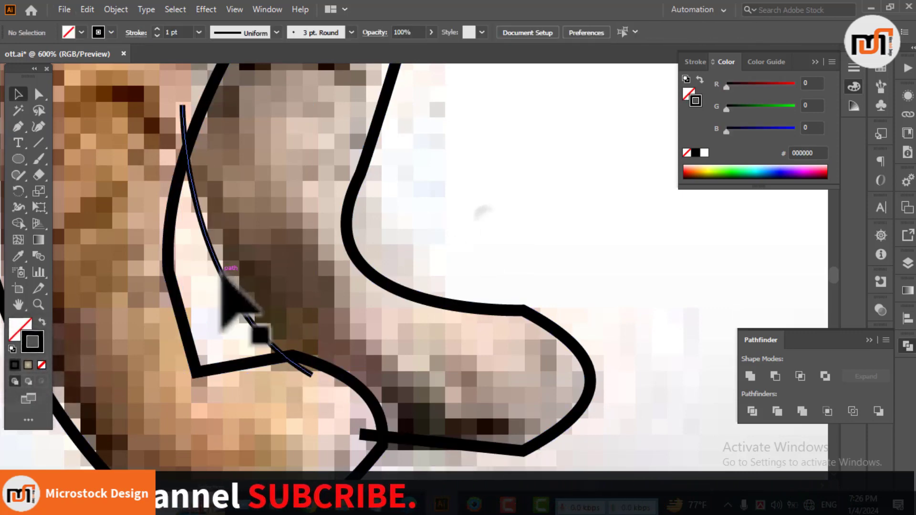
Step: Expand the new curve as a 2 pt line and trim its overhanging ends with the Shape Builder
{"action": "left_click", "coordinate": [221, 273]}
{"action": "left_click", "coordinate": [115, 9]}
{"action": "left_click", "coordinate": [172, 164]}
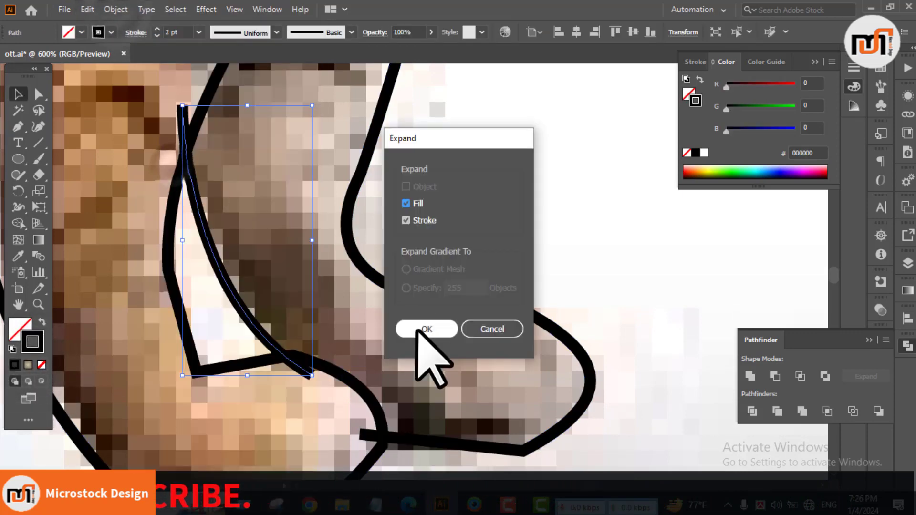
{"action": "left_click", "coordinate": [421, 329]}
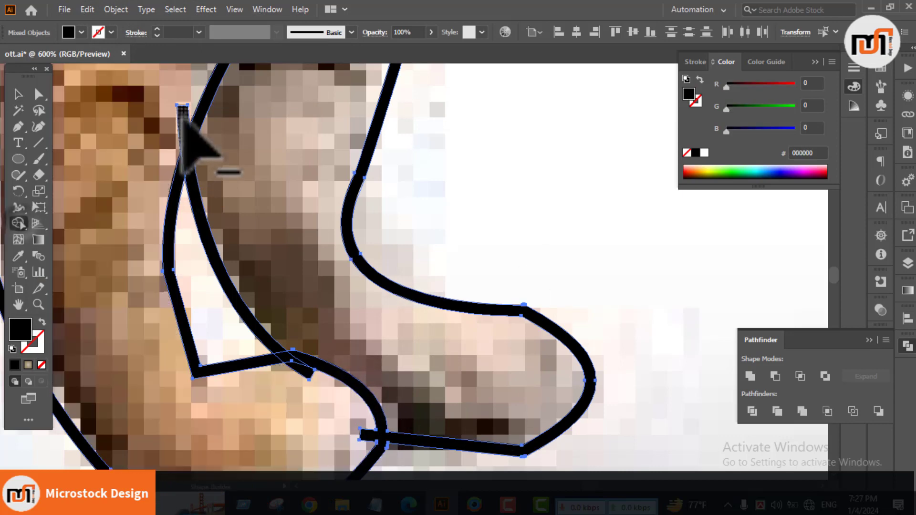
{"action": "scroll", "coordinate": [373, 391], "scroll_direction": "down", "scroll_amount": 4}
{"action": "left_click", "coordinate": [439, 428]}
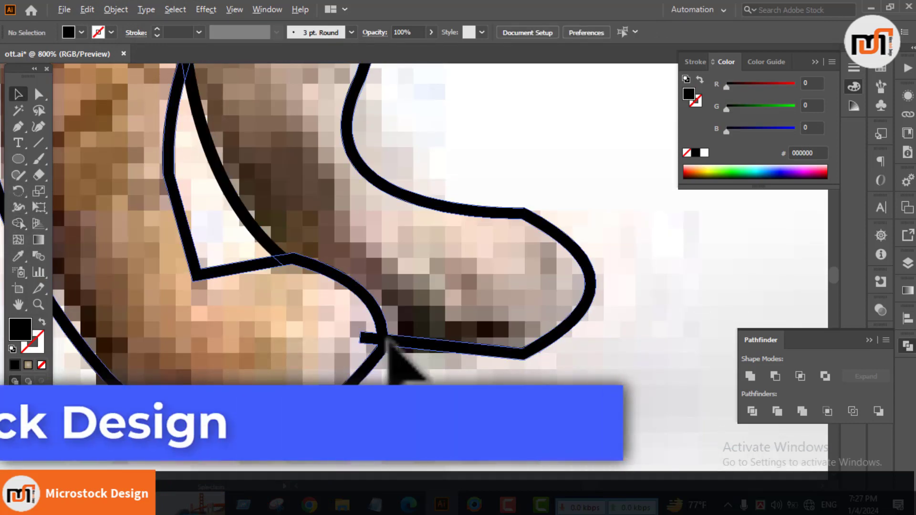
Step: Draw a small curved cutting shape with the Pen tool over the line stub where the hind paws meet
{"action": "scroll", "coordinate": [376, 336], "scroll_direction": "up", "scroll_amount": 6}
{"action": "key", "text": "p"}
{"action": "left_click", "coordinate": [363, 282]}
{"action": "scroll", "coordinate": [368, 374], "scroll_direction": "down", "scroll_amount": 6}
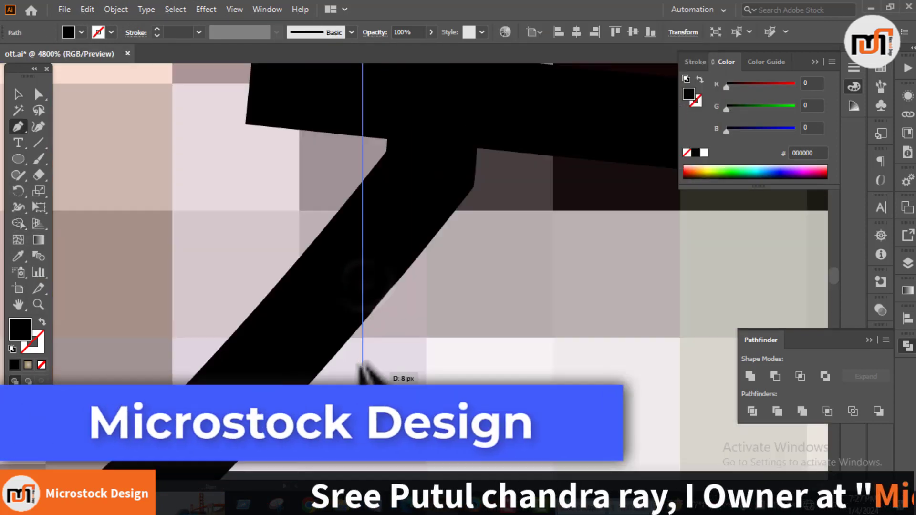
{"action": "left_click", "coordinate": [272, 236]}
{"action": "scroll", "coordinate": [287, 253], "scroll_direction": "up", "scroll_amount": 2}
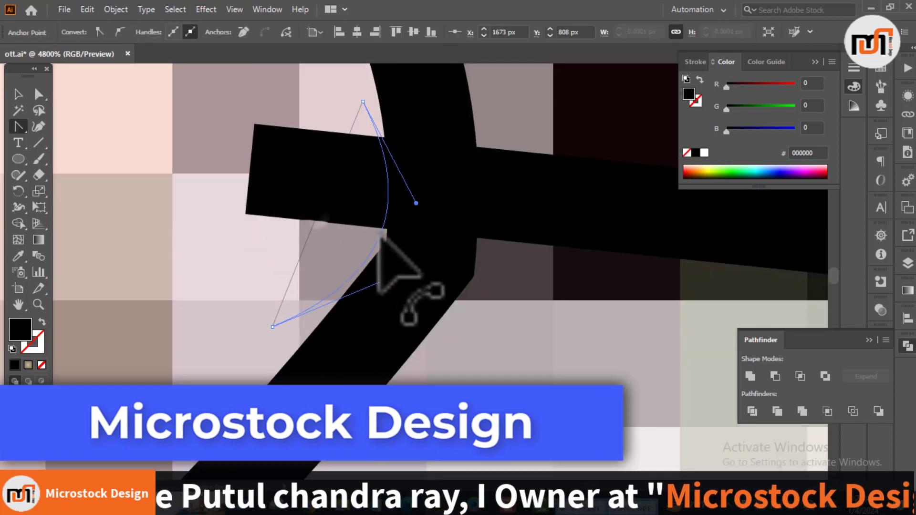
{"action": "left_click_drag", "start_coordinate": [387, 229], "coordinate": [388, 230]}
Step: Remove the line stub and the leftover cutting shape between the hind paws with the Shape Builder
{"action": "key", "text": "v"}
{"action": "left_click", "coordinate": [459, 199], "text": "shift"}
{"action": "left_click", "coordinate": [18, 224]}
{"action": "left_click_drag", "start_coordinate": [339, 147], "coordinate": [356, 207]}
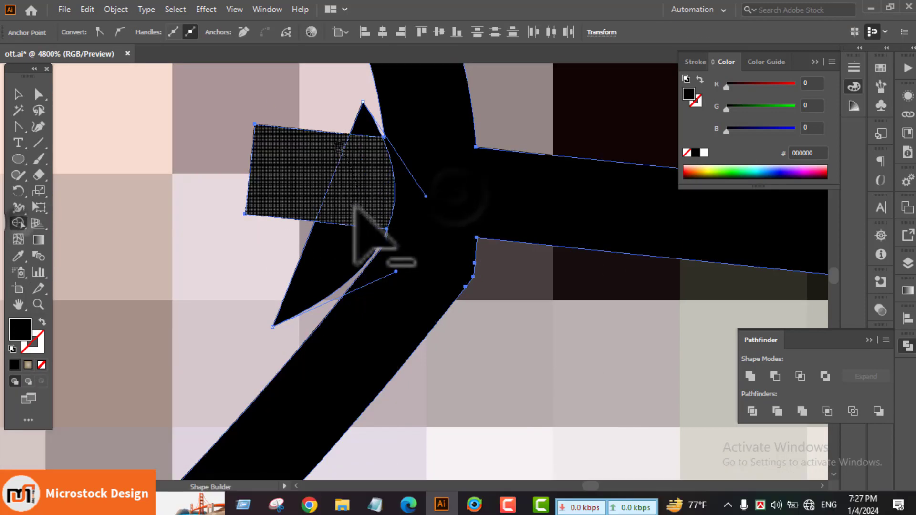
{"action": "left_click_drag", "start_coordinate": [366, 125], "coordinate": [317, 276]}
{"action": "scroll", "coordinate": [471, 307], "scroll_direction": "down", "scroll_amount": 6}
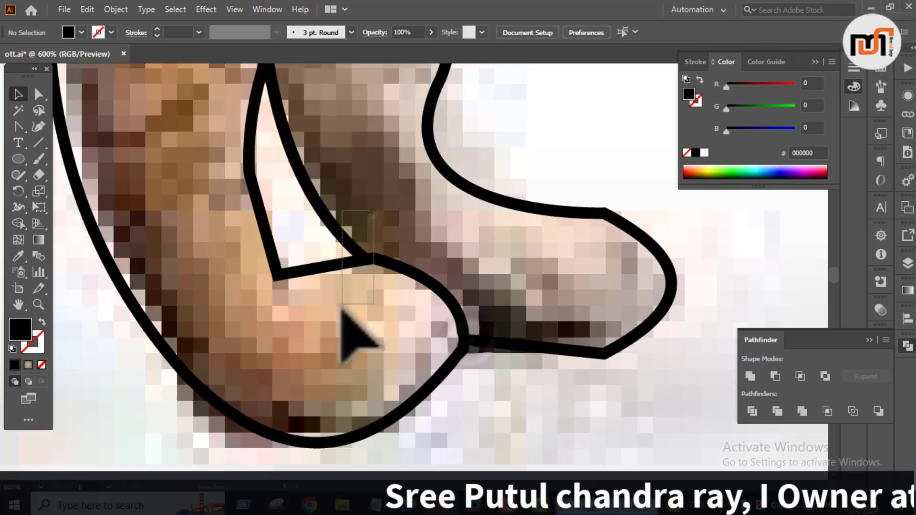
Step: Clean up the joins of the hind-leg lines with the Shape Builder and unite them with the tiger's outline
{"action": "scroll", "coordinate": [358, 276], "scroll_direction": "up", "scroll_amount": 4}
{"action": "scroll", "coordinate": [328, 143], "scroll_direction": "down", "scroll_amount": 3}
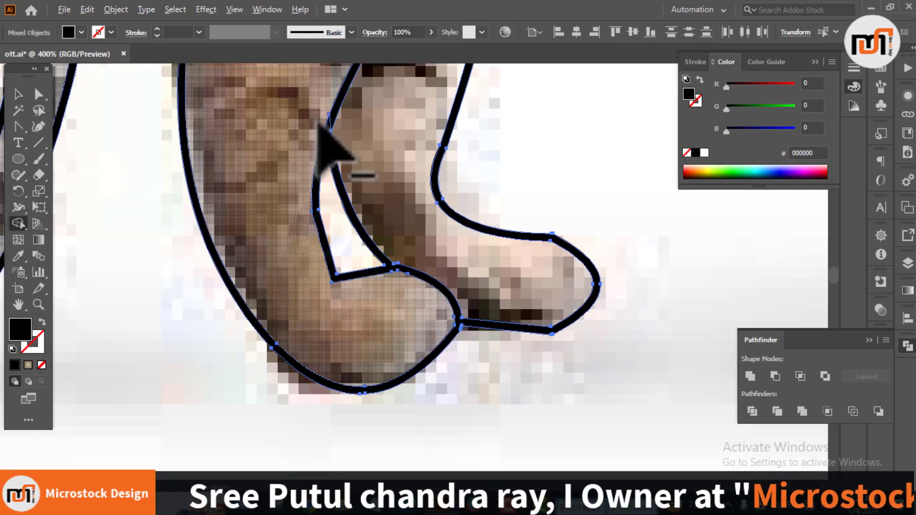
{"action": "scroll", "coordinate": [312, 210], "scroll_direction": "up", "scroll_amount": 4}
{"action": "left_click_drag", "start_coordinate": [313, 210], "coordinate": [239, 364]}
{"action": "key", "text": "v"}
{"action": "scroll", "coordinate": [250, 215], "scroll_direction": "down", "scroll_amount": 11}
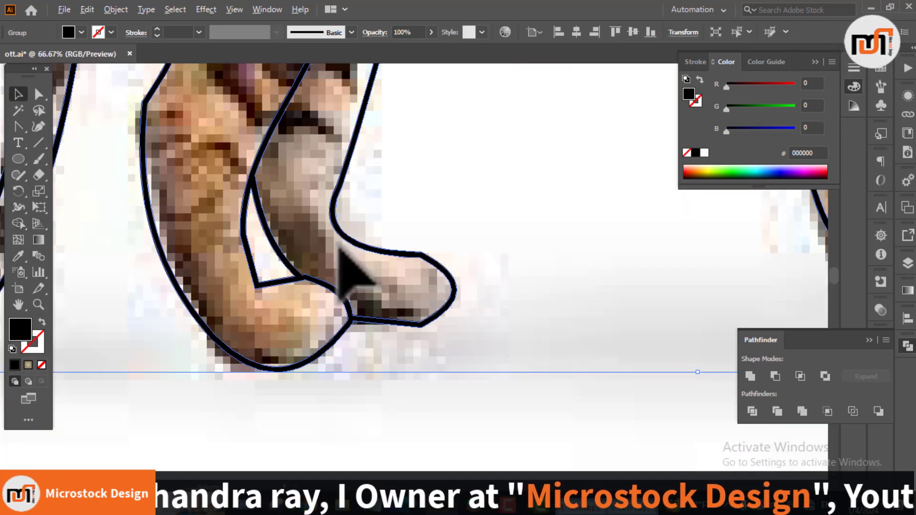
{"action": "left_click", "coordinate": [438, 354]}
{"action": "left_click", "coordinate": [460, 323]}
{"action": "left_click", "coordinate": [157, 176]}
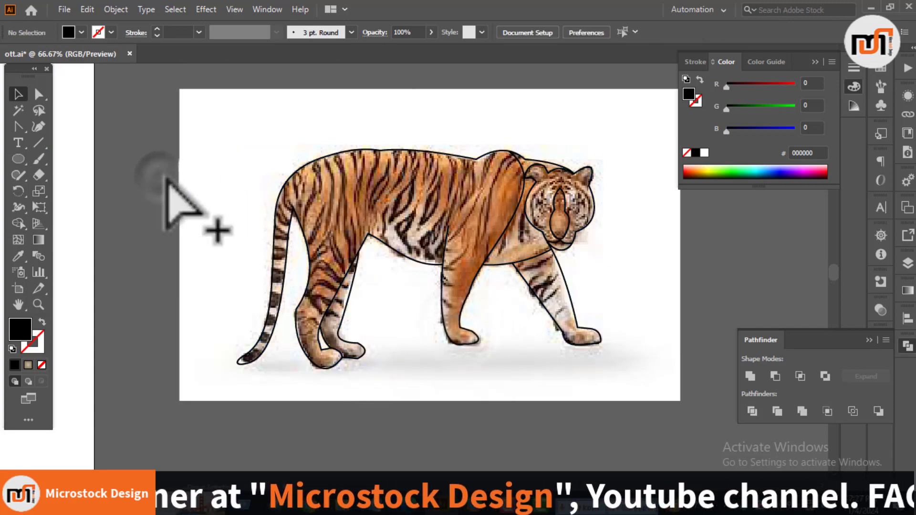
Step: Select the outline together with the stripes and trim the tail stripes where they stick out past the tail's outline
{"action": "key", "text": "ctrl+a"}
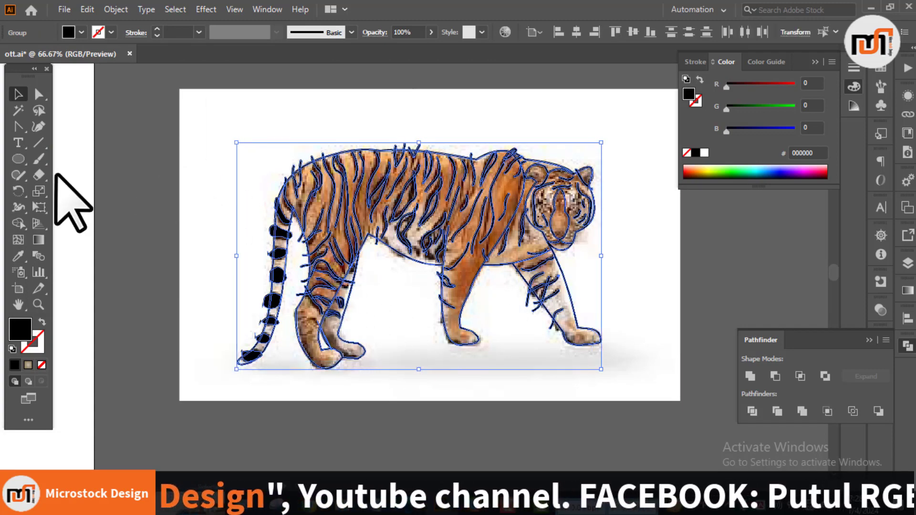
{"action": "left_click", "coordinate": [18, 223]}
{"action": "scroll", "coordinate": [249, 356], "scroll_direction": "up", "scroll_amount": 4}
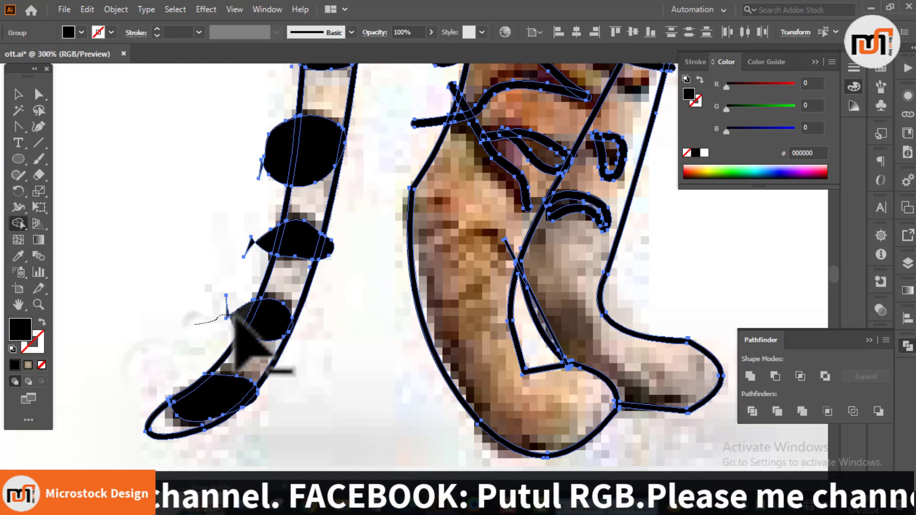
{"action": "scroll", "coordinate": [264, 239], "scroll_direction": "up", "scroll_amount": 3}
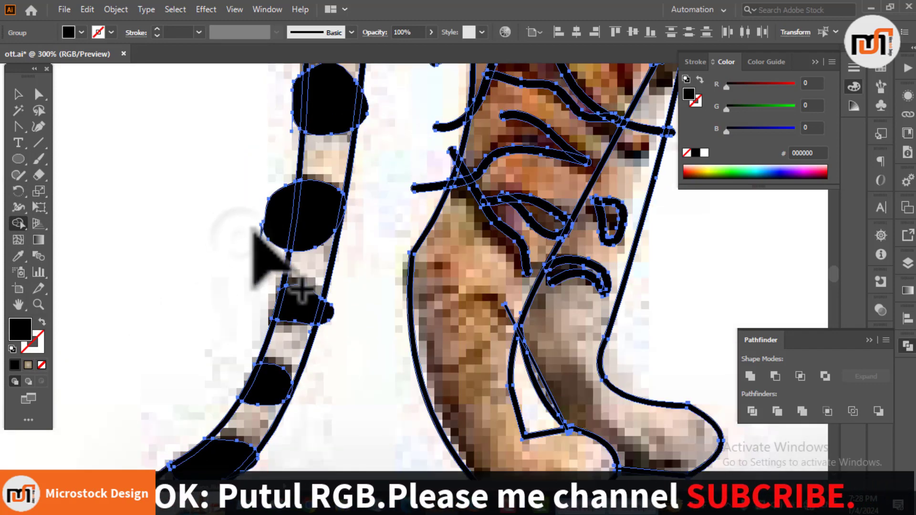
{"action": "scroll", "coordinate": [306, 205], "scroll_direction": "up", "scroll_amount": 3}
{"action": "scroll", "coordinate": [325, 215], "scroll_direction": "up", "scroll_amount": 6}
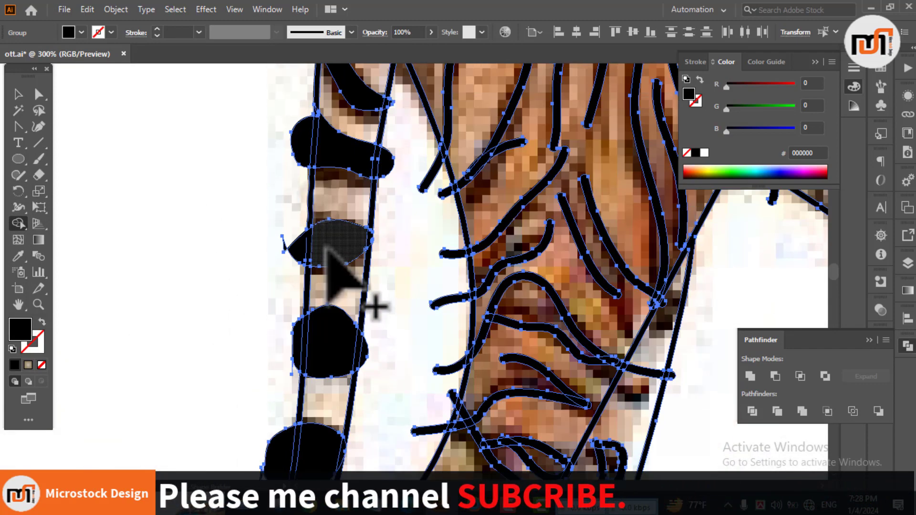
{"action": "scroll", "coordinate": [334, 260], "scroll_direction": "up", "scroll_amount": 8}
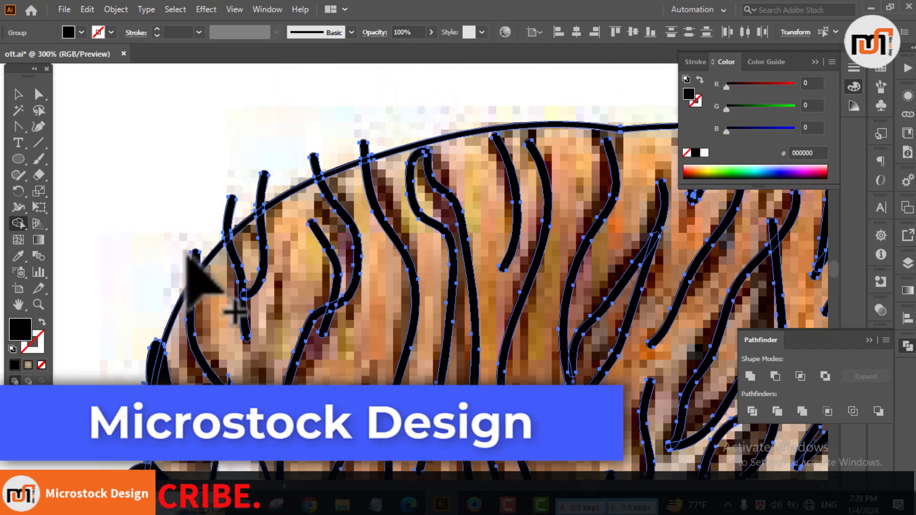
Step: Trim the stripe ends sticking out above the outline along the tiger's rump and rear back
{"action": "left_click_drag", "start_coordinate": [380, 155], "coordinate": [194, 172]}
{"action": "mouse_move", "coordinate": [408, 117]}
{"action": "left_mouse_down"}
{"action": "mouse_move", "coordinate": [282, 192]}
{"action": "mouse_move", "coordinate": [150, 216]}
{"action": "left_mouse_up"}
{"action": "left_click_drag", "start_coordinate": [223, 225], "coordinate": [360, 227]}
{"action": "scroll", "coordinate": [339, 229], "scroll_direction": "up", "scroll_amount": 3}
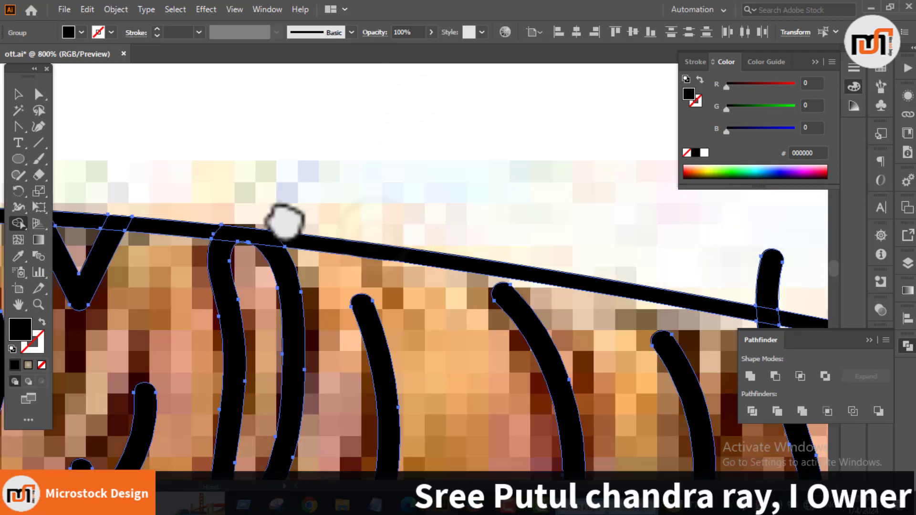
Step: Trim the stripe ends sticking out above the outline along the middle of the tiger's back
{"action": "left_click_drag", "start_coordinate": [285, 222], "coordinate": [186, 208]}
{"action": "left_click_drag", "start_coordinate": [578, 219], "coordinate": [275, 200]}
{"action": "left_click_drag", "start_coordinate": [275, 200], "coordinate": [403, 248]}
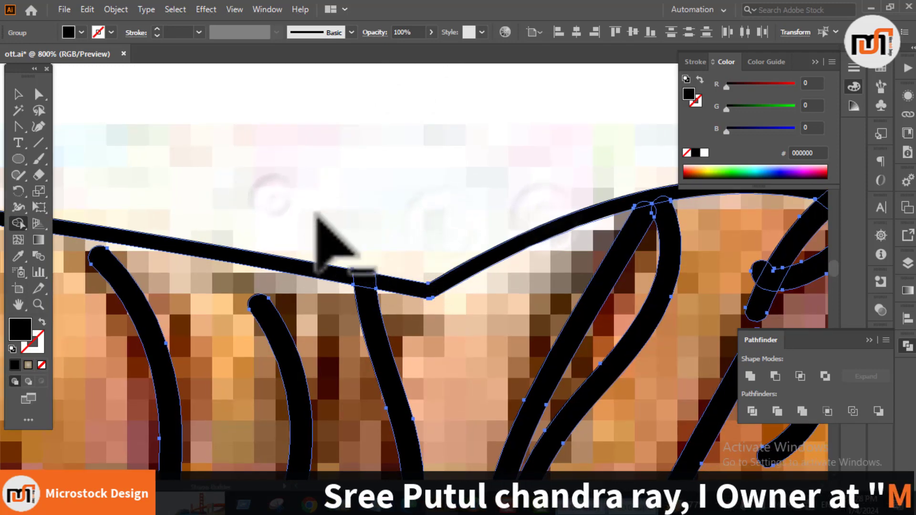
Step: Trim the stripe ends that stick out past the outline around the tiger's shoulder hump
{"action": "scroll", "coordinate": [478, 217], "scroll_direction": "down", "scroll_amount": 1}
{"action": "mouse_move", "coordinate": [478, 217]}
{"action": "left_mouse_down"}
{"action": "mouse_move", "coordinate": [147, 242]}
{"action": "mouse_move", "coordinate": [109, 213]}
{"action": "left_mouse_up"}
{"action": "mouse_move", "coordinate": [338, 182]}
{"action": "left_mouse_down"}
{"action": "mouse_move", "coordinate": [425, 229]}
{"action": "mouse_move", "coordinate": [441, 190]}
{"action": "left_mouse_up"}
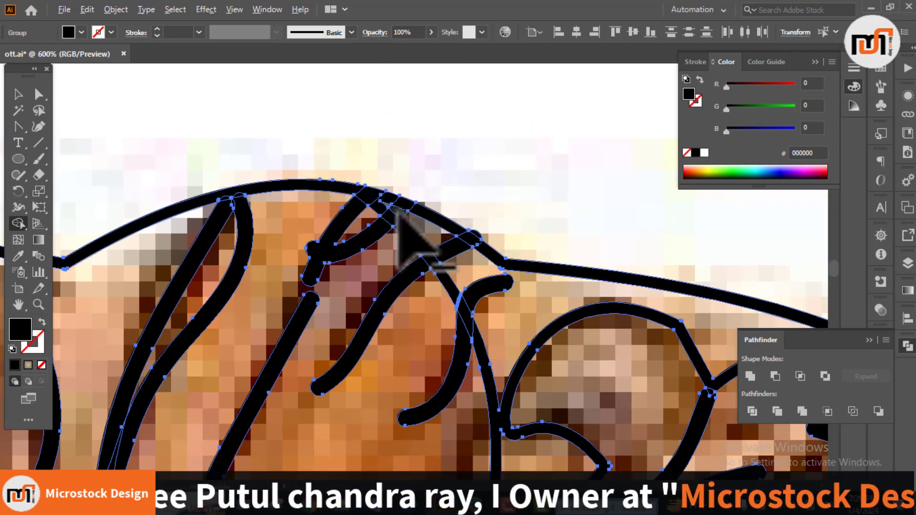
{"action": "left_click_drag", "start_coordinate": [426, 234], "coordinate": [489, 299]}
{"action": "scroll", "coordinate": [485, 200], "scroll_direction": "down", "scroll_amount": 2}
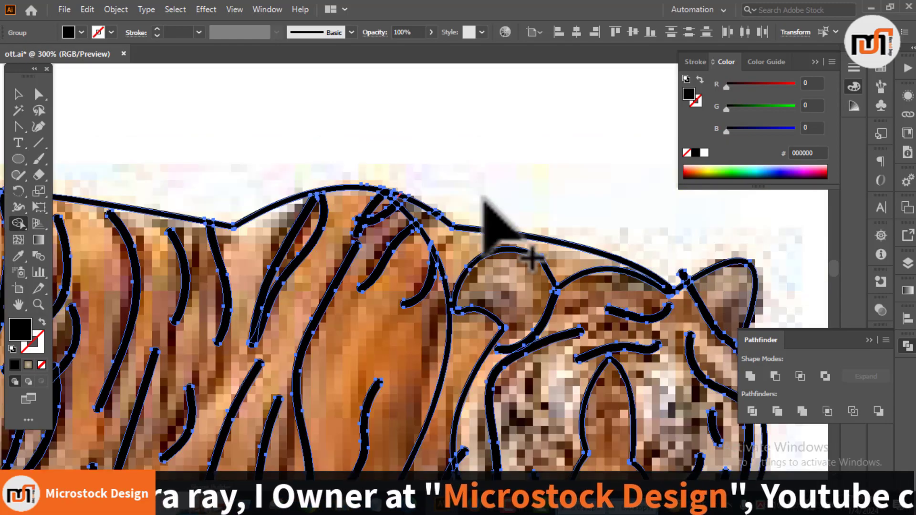
Step: Remove the line ends protruding beyond the outline at the top of the head and around the ear
{"action": "left_click_drag", "start_coordinate": [485, 198], "coordinate": [312, 133]}
{"action": "scroll", "coordinate": [525, 212], "scroll_direction": "up", "scroll_amount": 4}
{"action": "left_click_drag", "start_coordinate": [466, 206], "coordinate": [515, 193]}
{"action": "scroll", "coordinate": [427, 184], "scroll_direction": "down", "scroll_amount": 2}
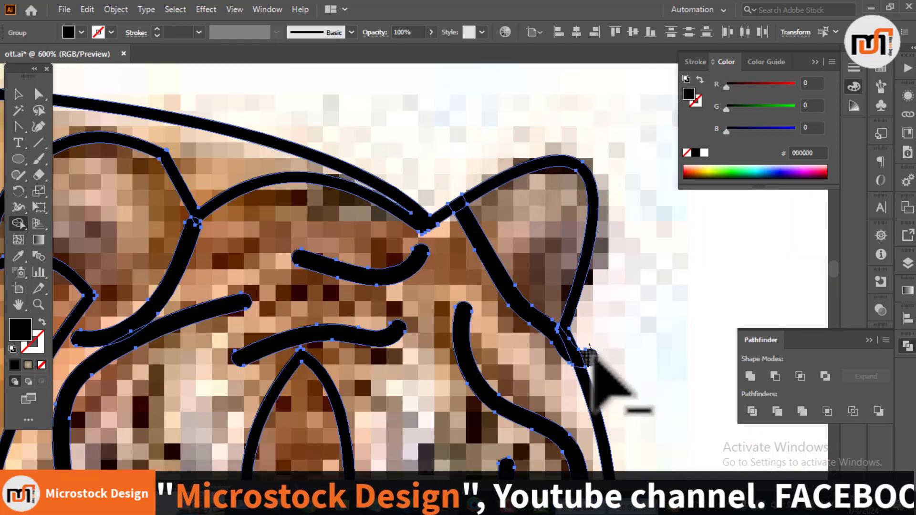
{"action": "mouse_move", "coordinate": [590, 351]}
{"action": "left_mouse_down"}
{"action": "mouse_move", "coordinate": [577, 333]}
{"action": "mouse_move", "coordinate": [538, 71]}
{"action": "left_mouse_up"}
{"action": "left_click_drag", "start_coordinate": [462, 314], "coordinate": [656, 129]}
{"action": "scroll", "coordinate": [466, 306], "scroll_direction": "down", "scroll_amount": 4}
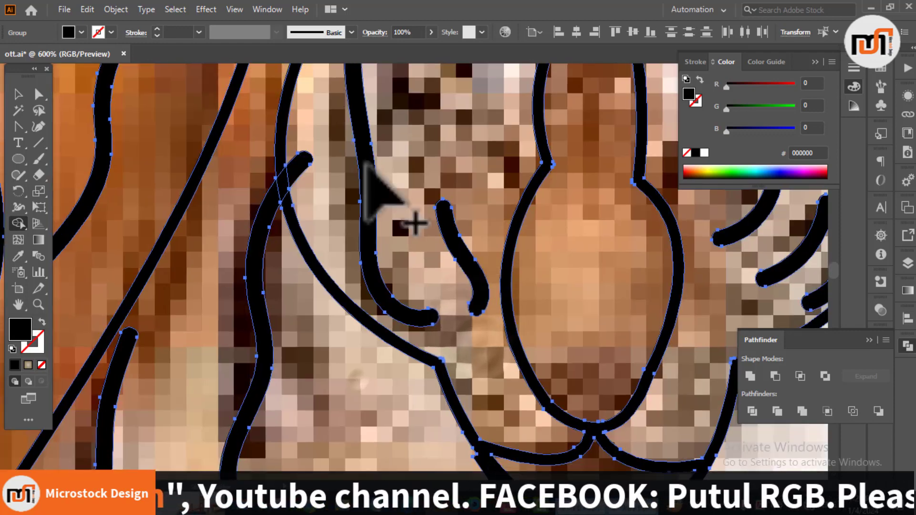
Step: Trim the stripe ends that protrude past the outlines of the front legs
{"action": "scroll", "coordinate": [345, 309], "scroll_direction": "up", "scroll_amount": 3}
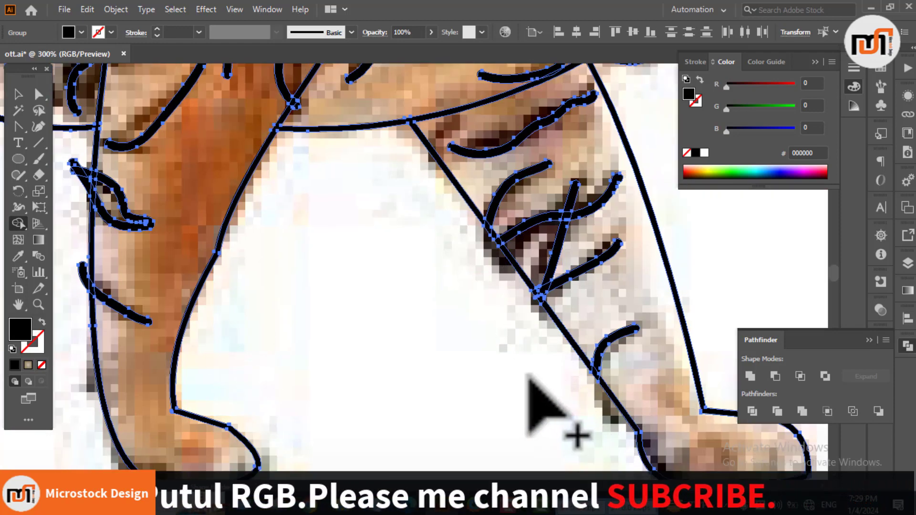
{"action": "left_click_drag", "start_coordinate": [267, 242], "coordinate": [470, 373]}
{"action": "scroll", "coordinate": [289, 327], "scroll_direction": "up", "scroll_amount": 4}
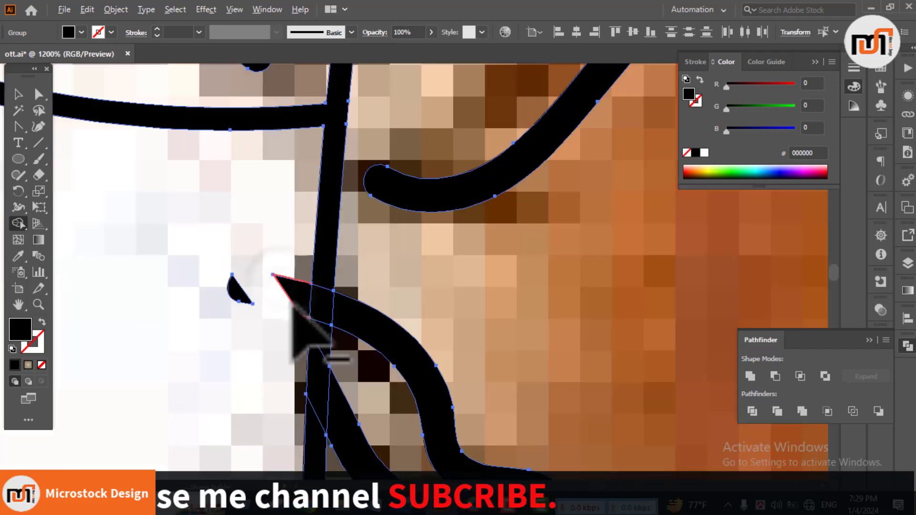
{"action": "scroll", "coordinate": [234, 300], "scroll_direction": "down", "scroll_amount": 4}
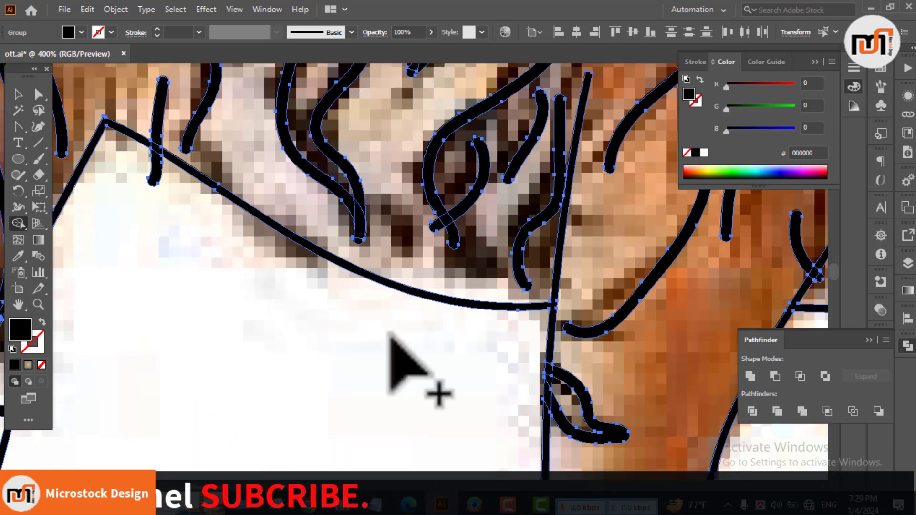
{"action": "scroll", "coordinate": [395, 365], "scroll_direction": "up", "scroll_amount": 2}
{"action": "scroll", "coordinate": [396, 229], "scroll_direction": "down", "scroll_amount": 5}
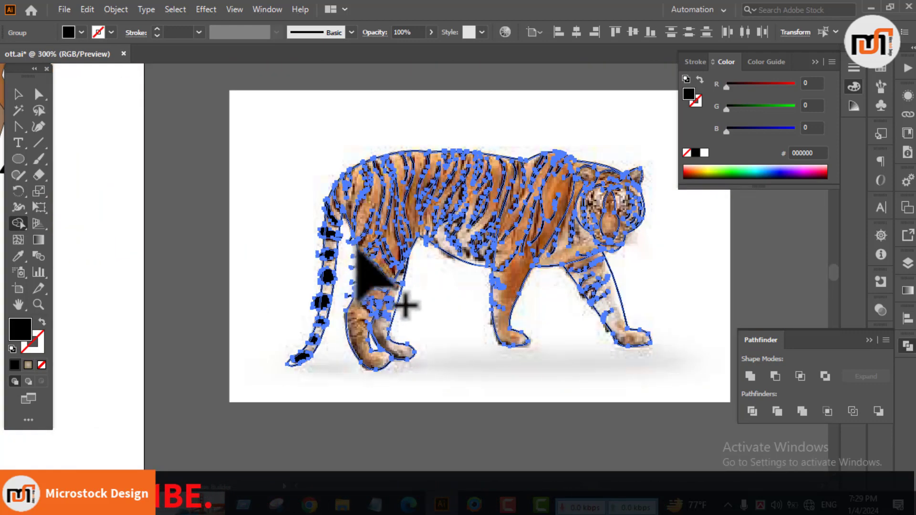
Step: Trim the stripe ends that stick out on both sides of the hind legs
{"action": "scroll", "coordinate": [377, 191], "scroll_direction": "up", "scroll_amount": 4}
{"action": "scroll", "coordinate": [385, 368], "scroll_direction": "down", "scroll_amount": 4}
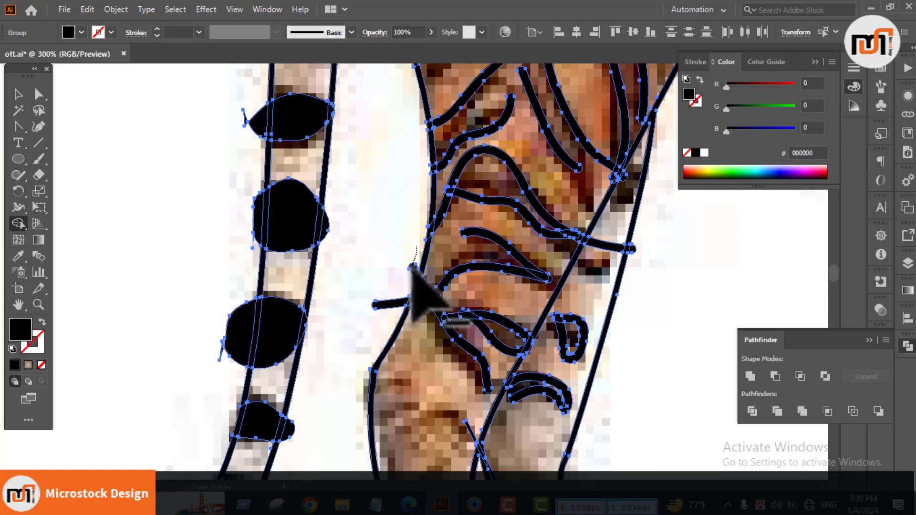
{"action": "scroll", "coordinate": [630, 248], "scroll_direction": "up", "scroll_amount": 2}
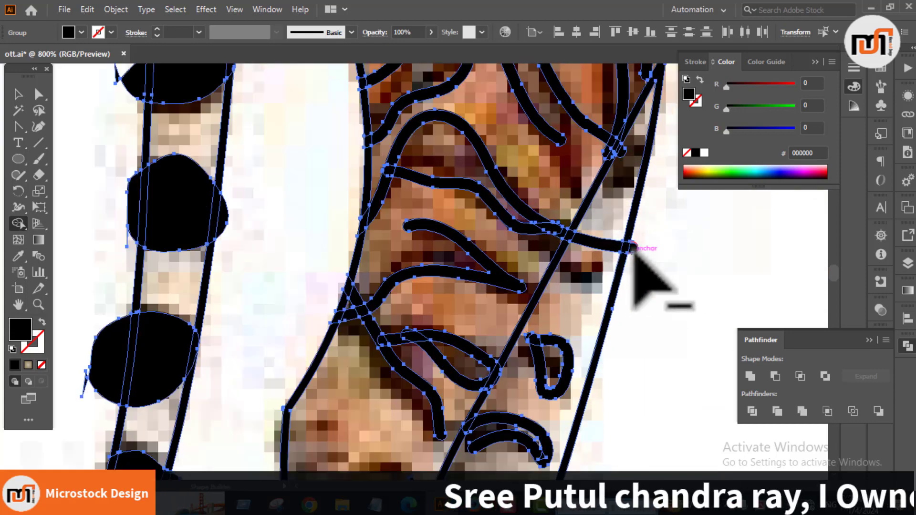
{"action": "scroll", "coordinate": [353, 209], "scroll_direction": "up", "scroll_amount": 1}
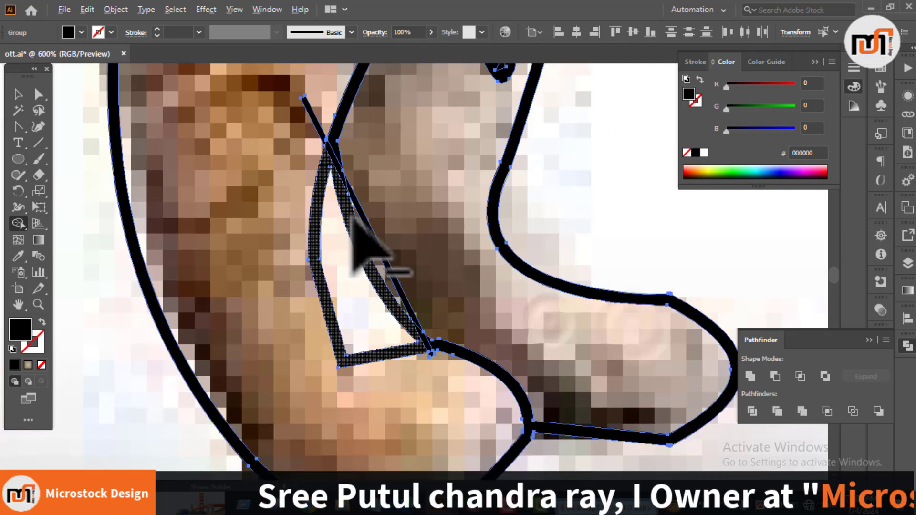
{"action": "scroll", "coordinate": [625, 193], "scroll_direction": "down", "scroll_amount": 1}
{"action": "left_click_drag", "start_coordinate": [286, 263], "coordinate": [406, 382]}
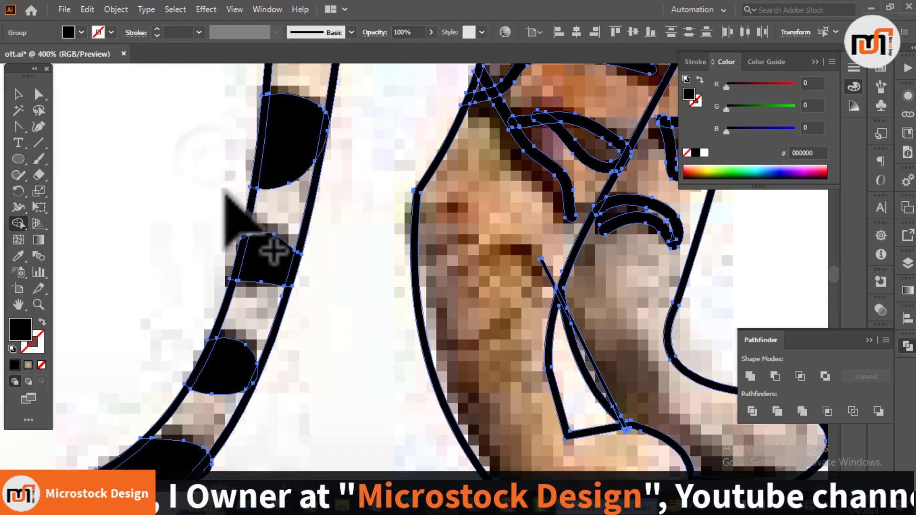
Step: Cut away the parts of the tail stripes that bulge past the tail's outer edge, from tip to base
{"action": "scroll", "coordinate": [225, 190], "scroll_direction": "down", "scroll_amount": 2}
{"action": "scroll", "coordinate": [227, 210], "scroll_direction": "up", "scroll_amount": 5}
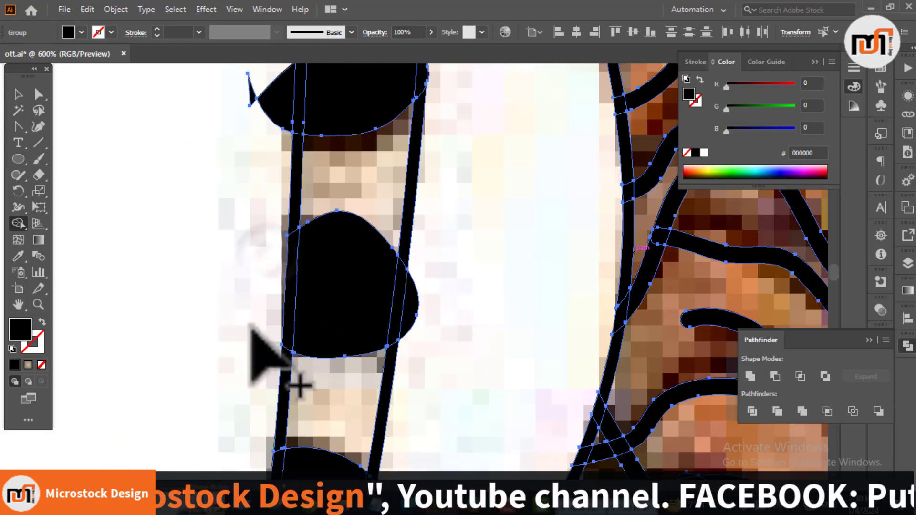
{"action": "scroll", "coordinate": [251, 327], "scroll_direction": "up", "scroll_amount": 4}
{"action": "scroll", "coordinate": [255, 308], "scroll_direction": "up", "scroll_amount": 5}
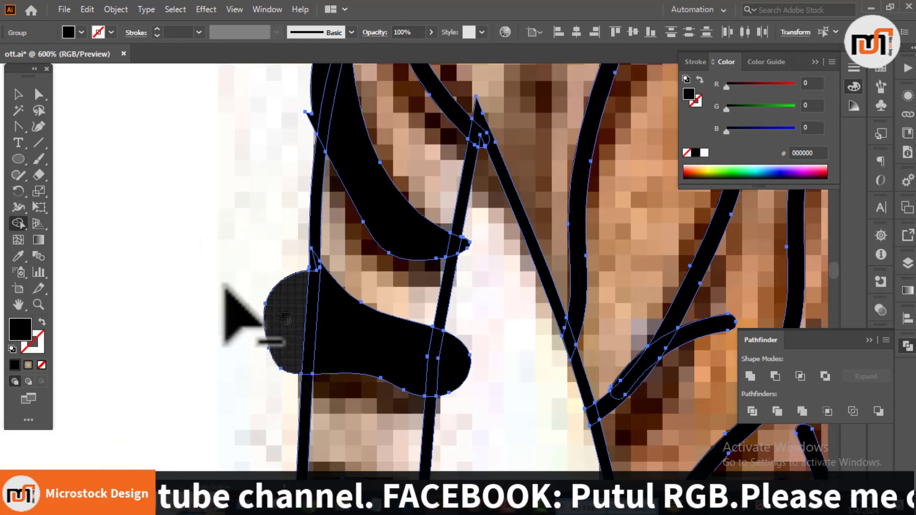
{"action": "scroll", "coordinate": [222, 284], "scroll_direction": "up", "scroll_amount": 4}
{"action": "left_click_drag", "start_coordinate": [273, 231], "coordinate": [315, 236]}
{"action": "scroll", "coordinate": [309, 241], "scroll_direction": "down", "scroll_amount": 5}
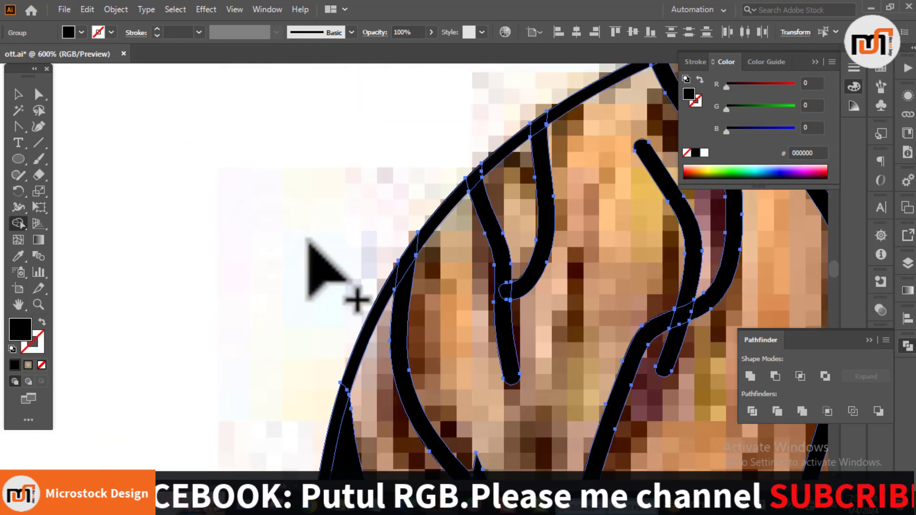
Step: Remove the small sliver where the tail meets the rump and trim the stripe ends past the tail's inner edge
{"action": "scroll", "coordinate": [293, 242], "scroll_direction": "up", "scroll_amount": 10}
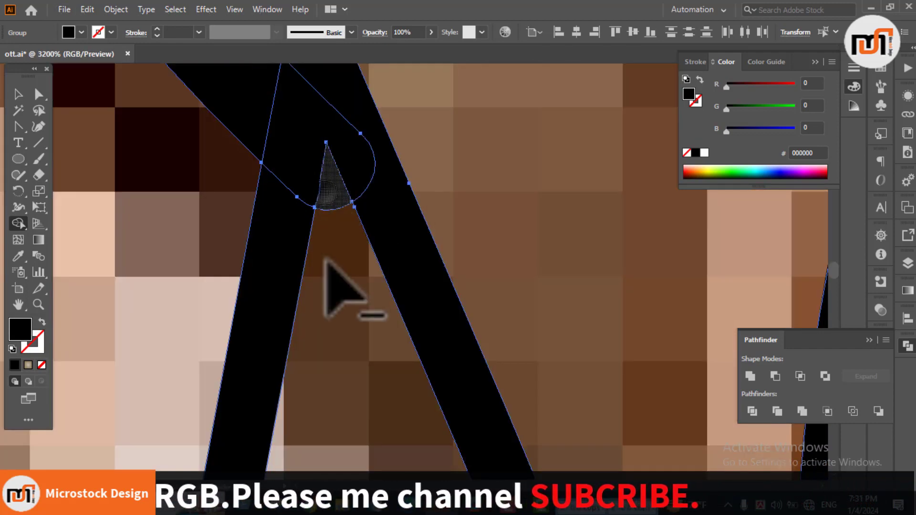
{"action": "scroll", "coordinate": [324, 260], "scroll_direction": "down", "scroll_amount": 8}
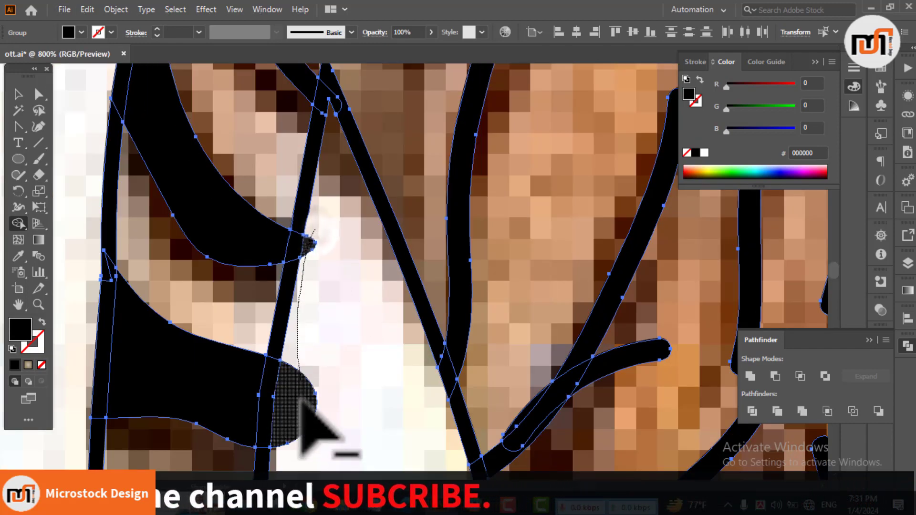
{"action": "scroll", "coordinate": [302, 388], "scroll_direction": "down", "scroll_amount": 6}
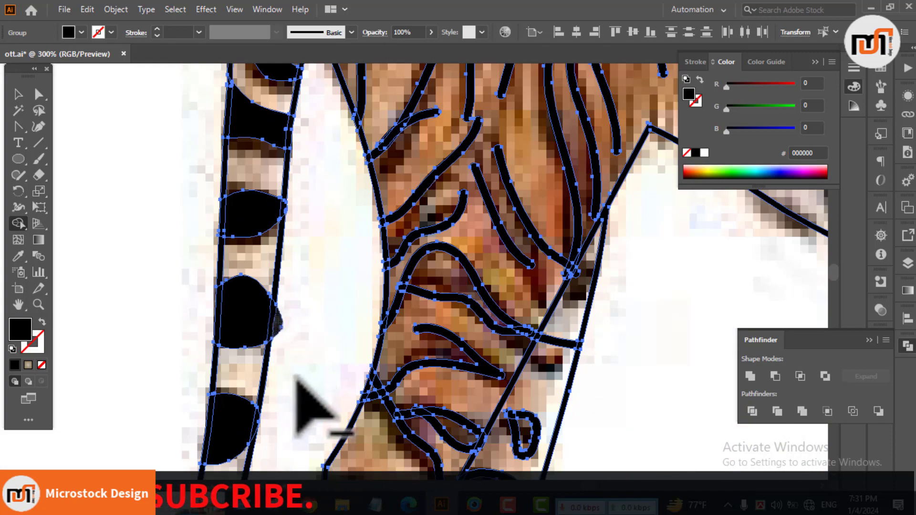
{"action": "scroll", "coordinate": [295, 377], "scroll_direction": "down", "scroll_amount": 3}
Step: Select and delete the leftover diagonal line beside the gap between the hind legs
{"action": "key", "text": "v"}
{"action": "left_click", "coordinate": [287, 375]}
{"action": "scroll", "coordinate": [287, 374], "scroll_direction": "down", "scroll_amount": 2}
{"action": "left_click", "coordinate": [381, 335]}
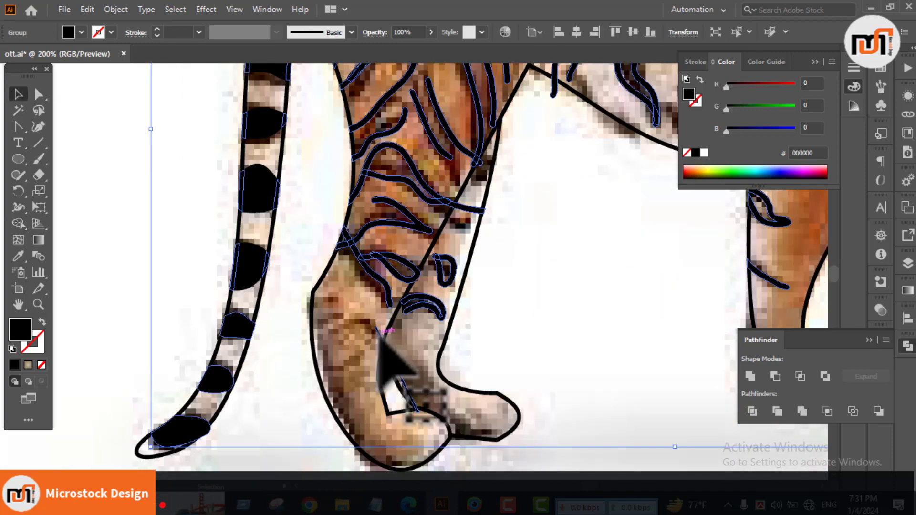
{"action": "left_click", "coordinate": [400, 370]}
{"action": "scroll", "coordinate": [400, 370], "scroll_direction": "up", "scroll_amount": 4}
{"action": "key", "text": "a"}
{"action": "key", "text": "v"}
{"action": "scroll", "coordinate": [391, 373], "scroll_direction": "down", "scroll_amount": 6}
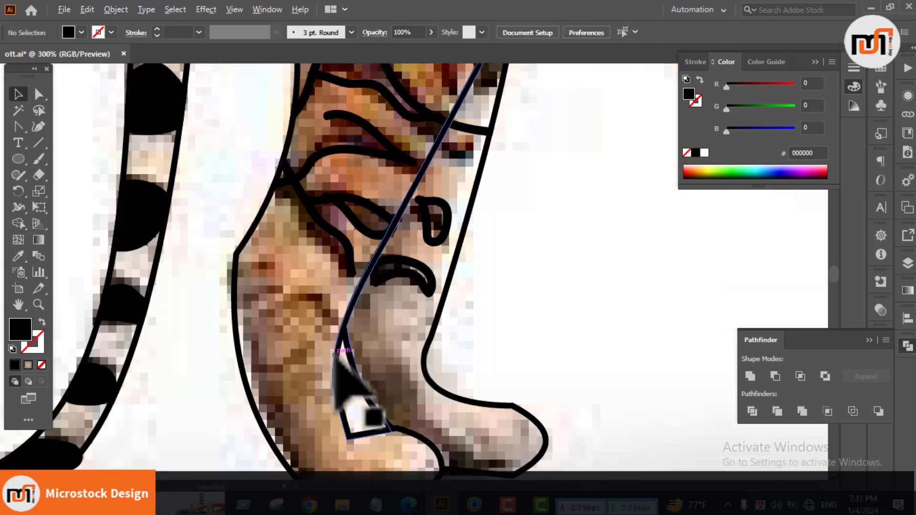
{"action": "scroll", "coordinate": [392, 351], "scroll_direction": "up", "scroll_amount": 3}
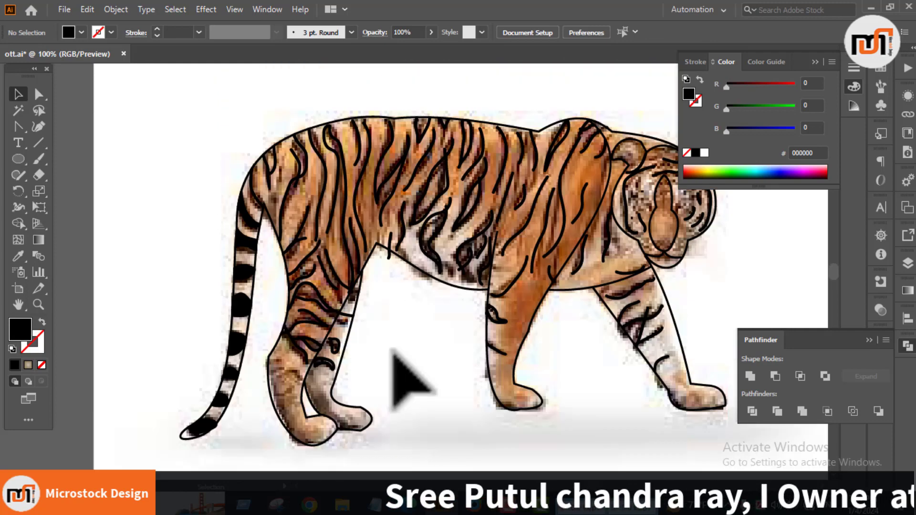
Step: Select the complete tiger line art and place a copy of it on the empty canvas beside the artboard
{"action": "left_click", "coordinate": [543, 327]}
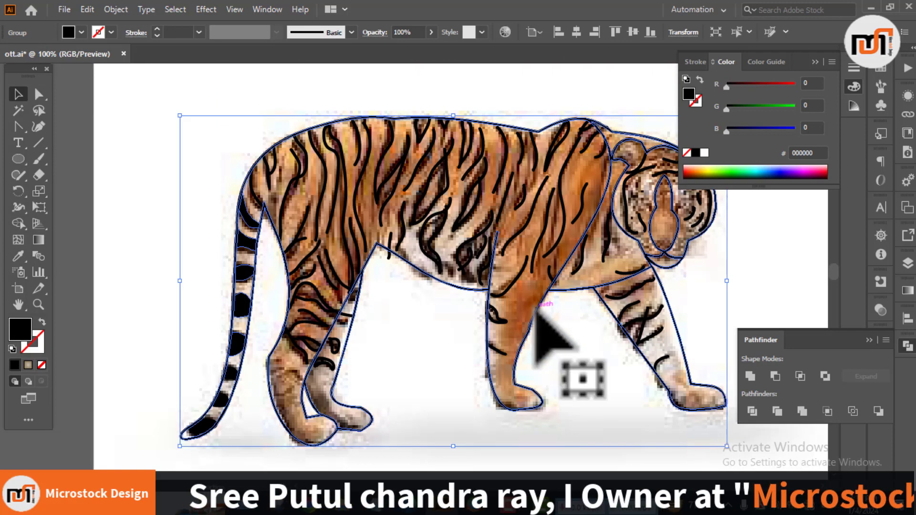
{"action": "left_click", "coordinate": [450, 376]}
{"action": "scroll", "coordinate": [354, 337], "scroll_direction": "down", "scroll_amount": 1}
{"action": "left_click_drag", "start_coordinate": [354, 339], "coordinate": [210, 352]}
{"action": "left_click_drag", "start_coordinate": [90, 155], "coordinate": [516, 430]}
{"action": "left_click_drag", "start_coordinate": [408, 336], "coordinate": [293, 346]}
{"action": "left_click_drag", "start_coordinate": [241, 365], "coordinate": [613, 389]}
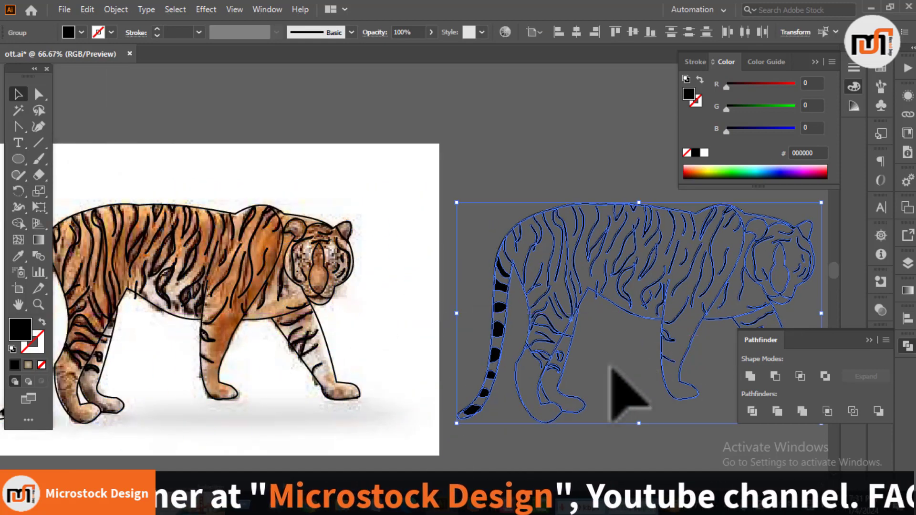
{"action": "left_click", "coordinate": [606, 362]}
{"action": "left_click_drag", "start_coordinate": [603, 348], "coordinate": [424, 329]}
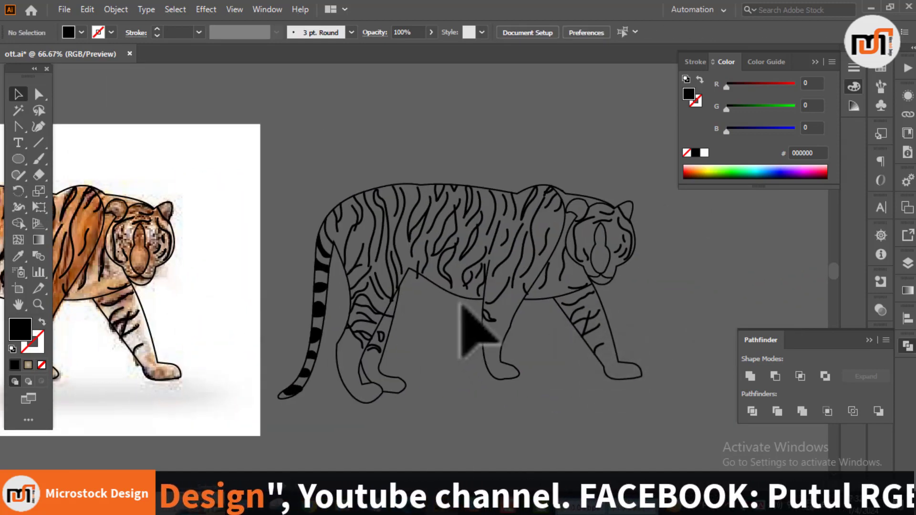
Step: Trim the stripe end hanging below the belly outline near the hind leg on the copied tiger
{"action": "scroll", "coordinate": [433, 280], "scroll_direction": "up", "scroll_amount": 3}
{"action": "left_click_drag", "start_coordinate": [377, 291], "coordinate": [405, 235]}
{"action": "left_click", "coordinate": [18, 223]}
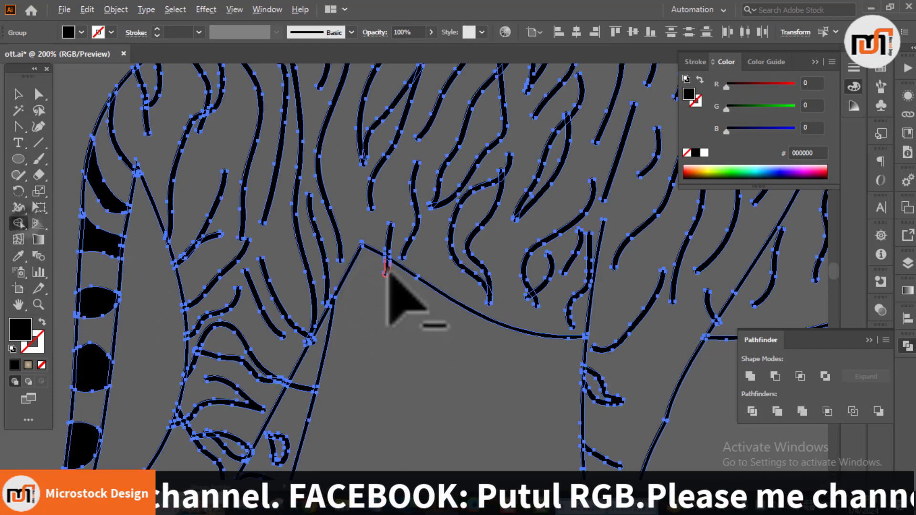
{"action": "key", "text": "v"}
{"action": "left_click", "coordinate": [377, 306]}
Step: Trim the short stripe's end where it crosses the front leg's outline near the chest on the copied tiger
{"action": "left_click_drag", "start_coordinate": [612, 347], "coordinate": [258, 331]}
{"action": "left_click_drag", "start_coordinate": [372, 342], "coordinate": [353, 270]}
{"action": "left_click", "coordinate": [18, 223]}
{"action": "scroll", "coordinate": [359, 310], "scroll_direction": "up", "scroll_amount": 3}
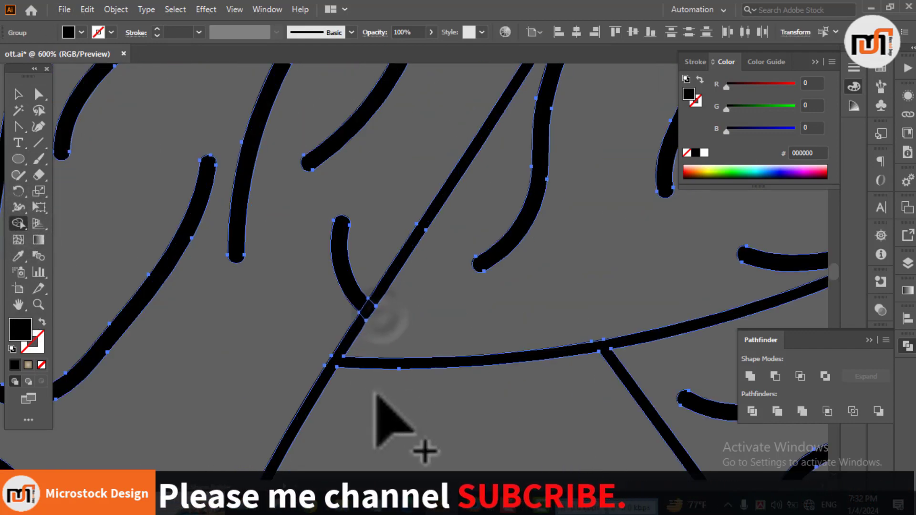
{"action": "key", "text": "v"}
{"action": "left_click", "coordinate": [373, 393]}
{"action": "scroll", "coordinate": [373, 394], "scroll_direction": "down", "scroll_amount": 5}
{"action": "left_click_drag", "start_coordinate": [372, 436], "coordinate": [496, 370]}
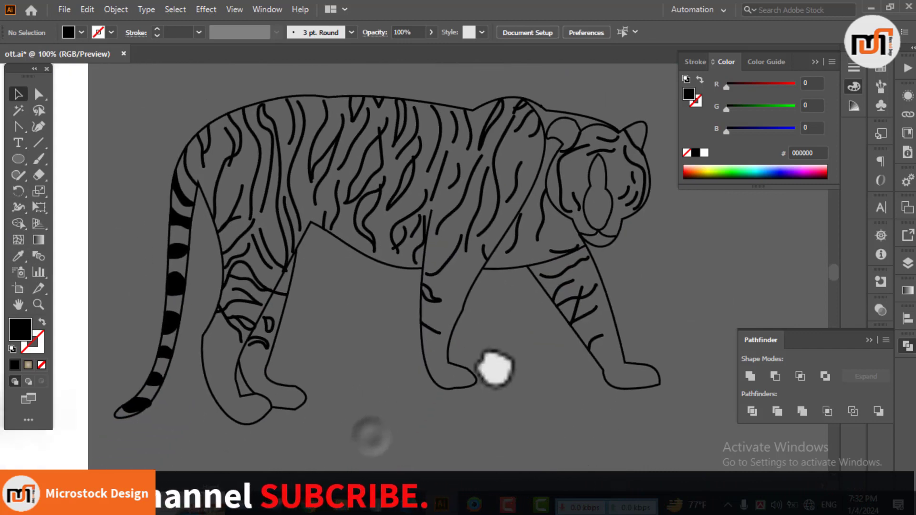
{"action": "scroll", "coordinate": [485, 370], "scroll_direction": "down", "scroll_amount": 1}
{"action": "left_click_drag", "start_coordinate": [412, 415], "coordinate": [355, 386]}
{"action": "left_click", "coordinate": [17, 222]}
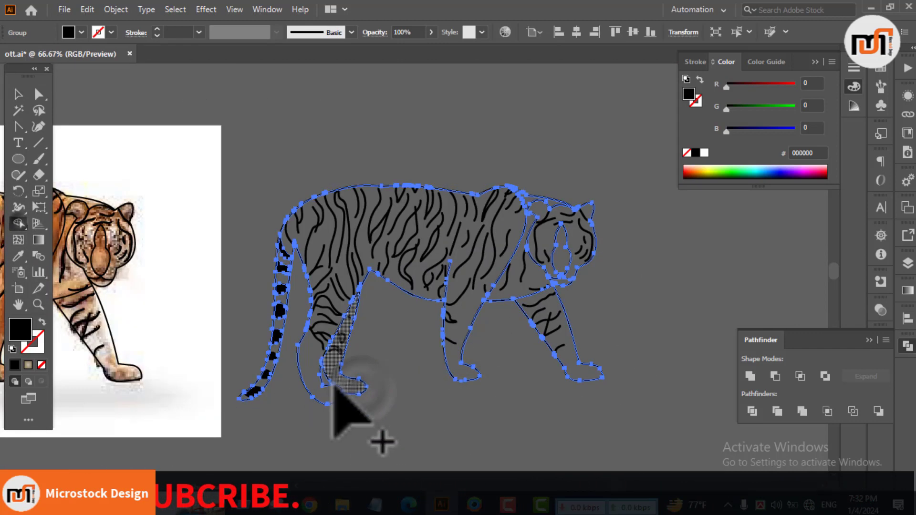
{"action": "key", "text": "v"}
{"action": "left_click", "coordinate": [358, 439]}
{"action": "left_click", "coordinate": [274, 370]}
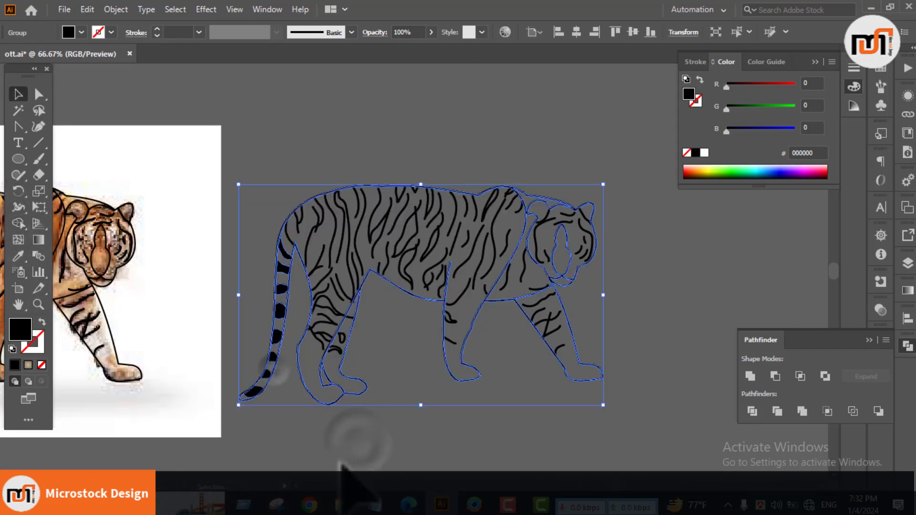
{"action": "left_click", "coordinate": [341, 461]}
Step: Ungroup the copied tiger artwork and select individual tail stripes to check that they are separate
{"action": "right_click", "coordinate": [280, 271]}
{"action": "left_click", "coordinate": [329, 148]}
{"action": "left_click", "coordinate": [273, 161]}
{"action": "left_click", "coordinate": [283, 249]}
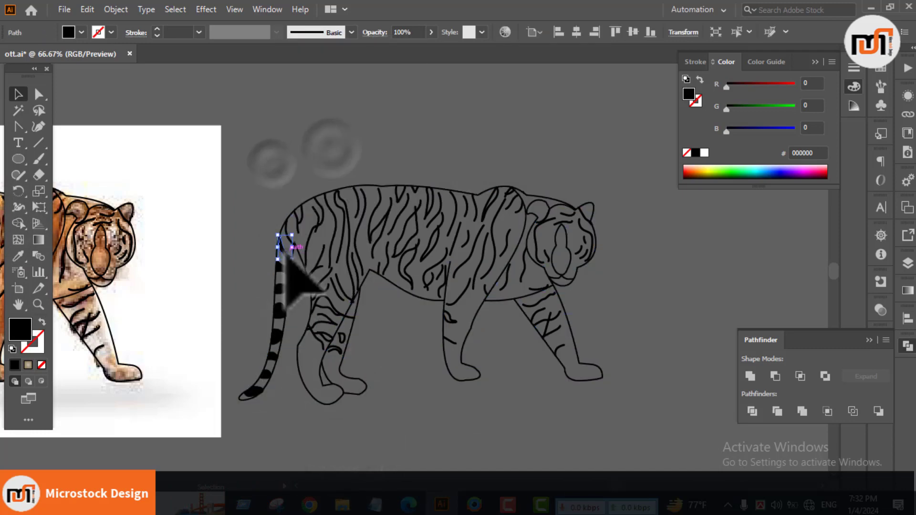
{"action": "left_click", "coordinate": [281, 290]}
{"action": "left_click", "coordinate": [277, 337]}
Step: Ungroup the remaining group of stripes and check the separated stripes at the tail's tip
{"action": "left_click", "coordinate": [271, 359]}
{"action": "right_click", "coordinate": [293, 438]}
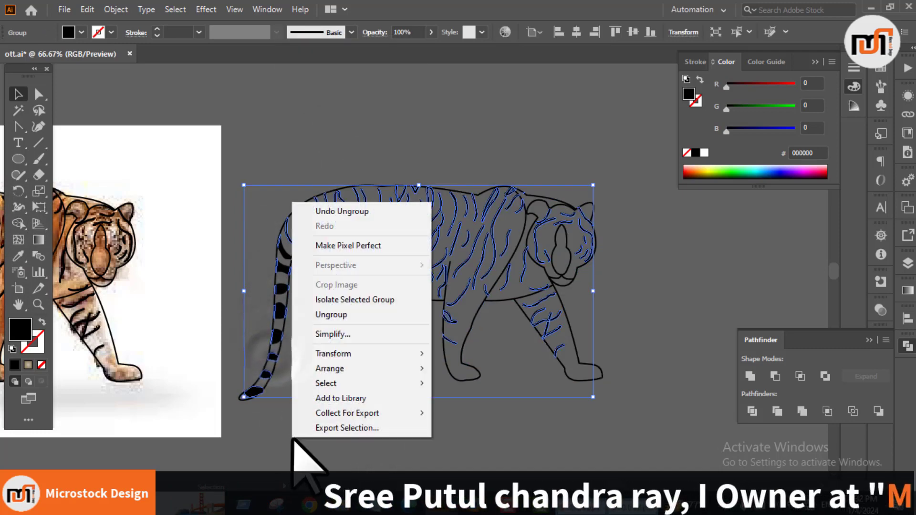
{"action": "left_click", "coordinate": [332, 315]}
{"action": "left_click", "coordinate": [286, 375]}
{"action": "left_click", "coordinate": [267, 381]}
{"action": "left_click", "coordinate": [265, 406]}
{"action": "left_click", "coordinate": [257, 393]}
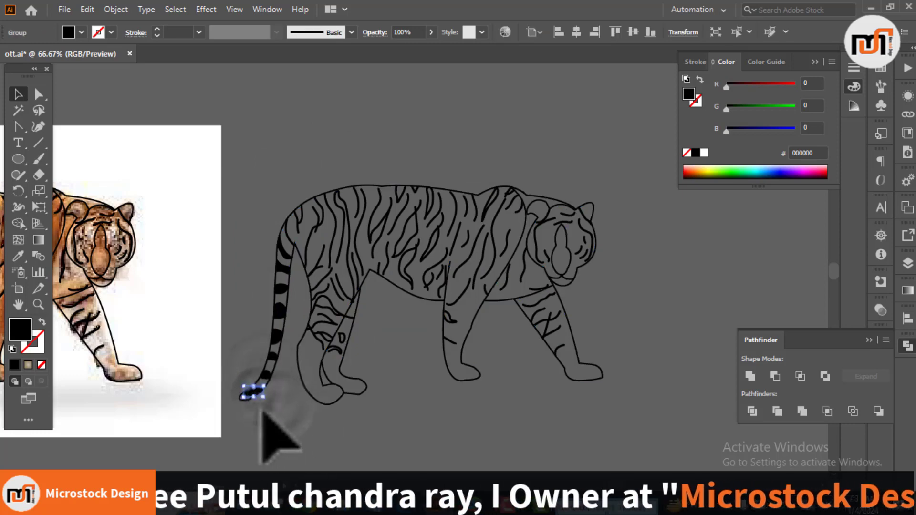
Step: Use Shape Builder to create filled body, tail and leg shapes inside the copied tiger's outline
{"action": "left_click", "coordinate": [272, 415]}
{"action": "left_click", "coordinate": [308, 396]}
{"action": "left_click", "coordinate": [18, 223]}
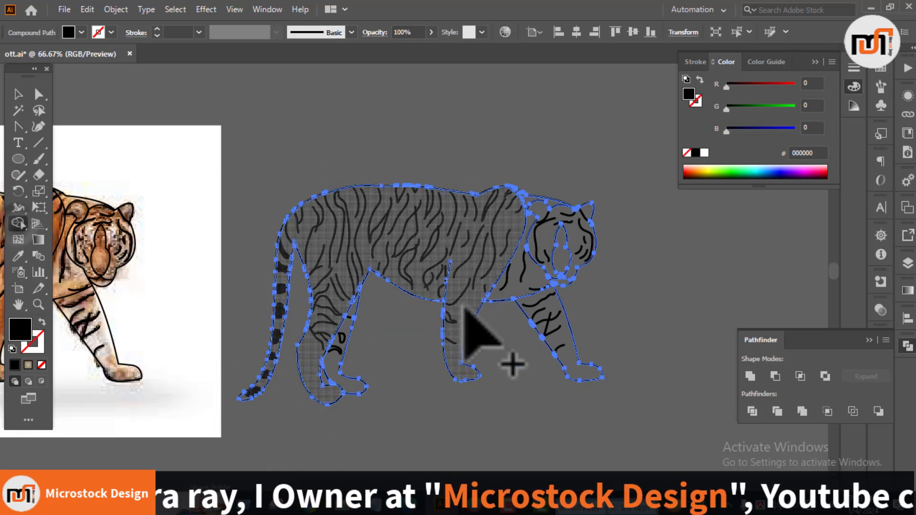
{"action": "left_click", "coordinate": [348, 365]}
{"action": "left_click", "coordinate": [579, 372]}
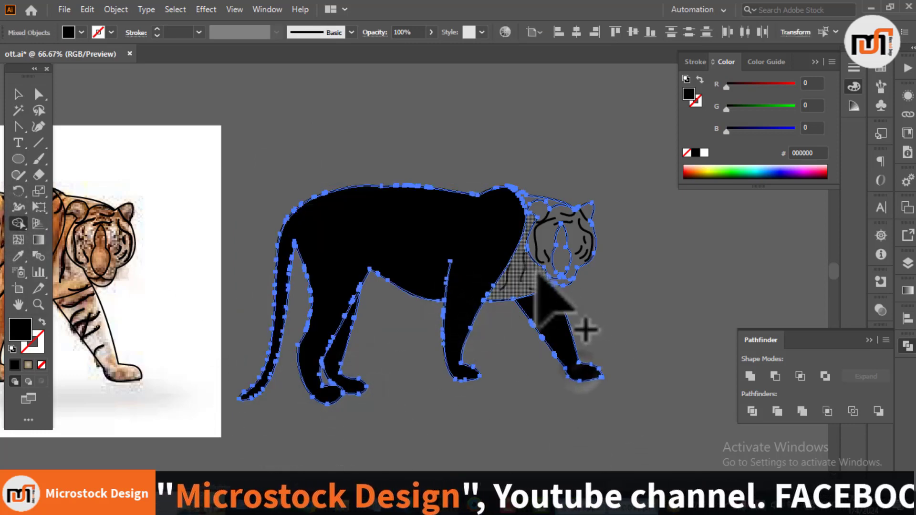
Step: Use Shape Builder to fill the chest, neck, head, nose and chin areas of the copied tiger
{"action": "scroll", "coordinate": [541, 252], "scroll_direction": "up", "scroll_amount": 4}
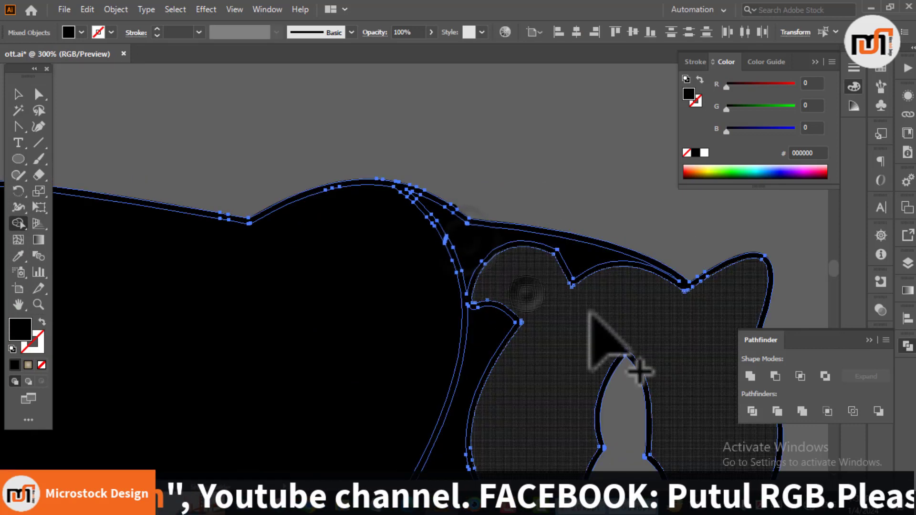
{"action": "left_click", "coordinate": [593, 320]}
{"action": "scroll", "coordinate": [537, 152], "scroll_direction": "down", "scroll_amount": 1}
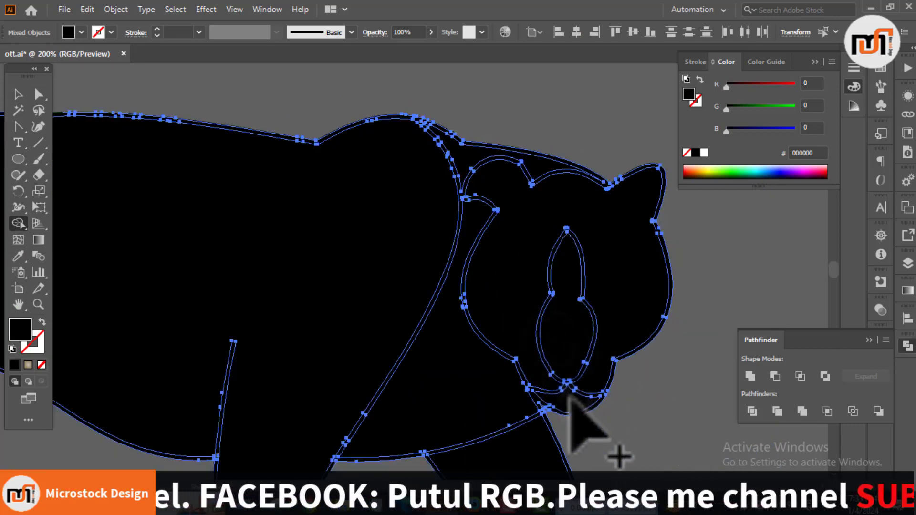
{"action": "key", "text": "v"}
{"action": "left_click", "coordinate": [651, 384]}
Step: Fill the large body shape with orange ca702e sampled from the tiger photo's shoulder
{"action": "scroll", "coordinate": [377, 200], "scroll_direction": "down", "scroll_amount": 5}
{"action": "left_click_drag", "start_coordinate": [326, 295], "coordinate": [398, 317]}
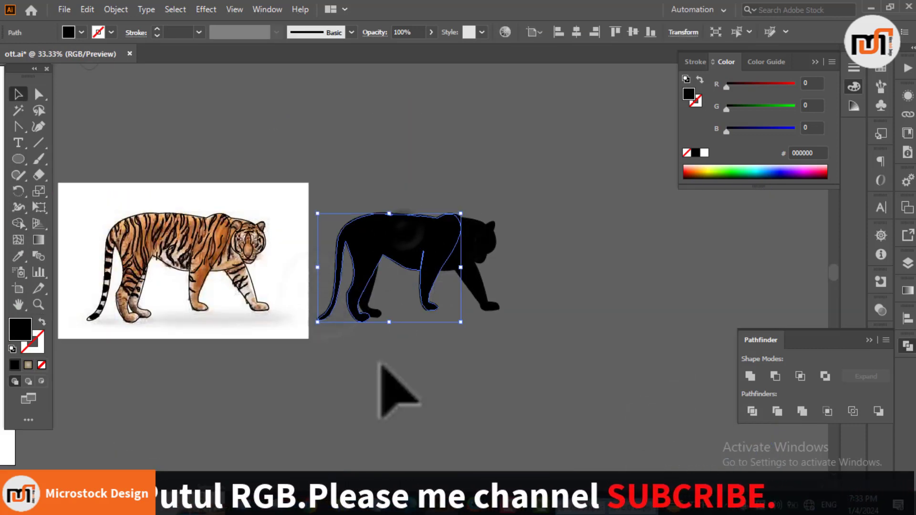
{"action": "key", "text": "i"}
{"action": "left_click", "coordinate": [222, 233]}
{"action": "key", "text": "v"}
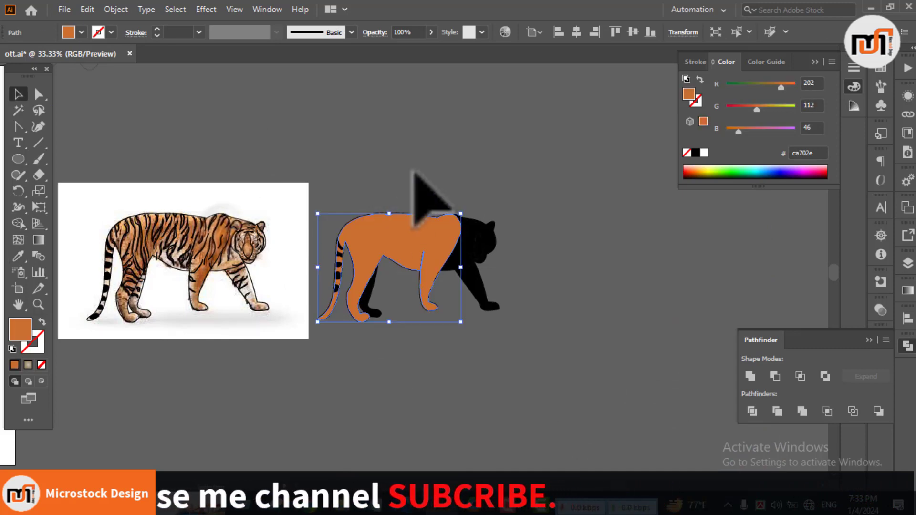
Step: Send the orange body shape behind the black stripes
{"action": "scroll", "coordinate": [466, 286], "scroll_direction": "up", "scroll_amount": 1}
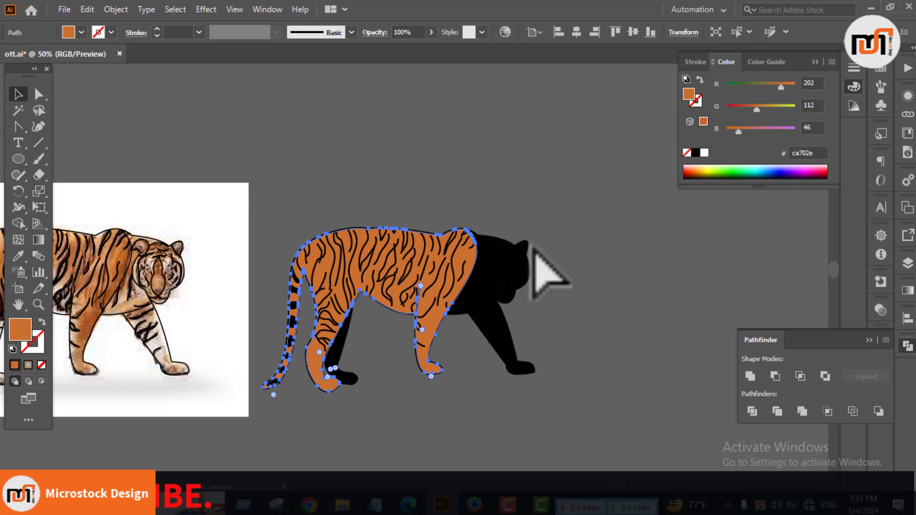
{"action": "left_click", "coordinate": [416, 205]}
{"action": "left_click_drag", "start_coordinate": [415, 209], "coordinate": [536, 181]}
{"action": "right_click", "coordinate": [595, 262]}
{"action": "left_click", "coordinate": [549, 351]}
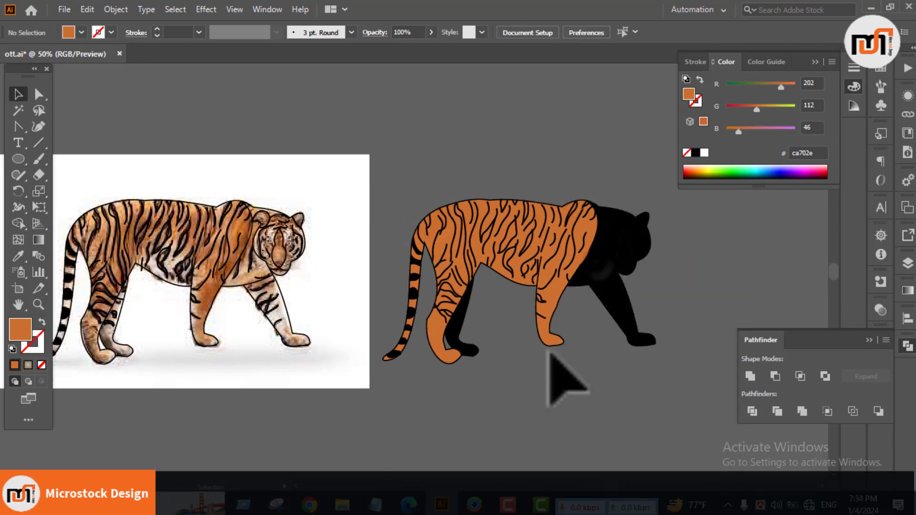
Step: Fill the chest and far front leg with the body's orange and send both shapes behind their stripes
{"action": "left_click", "coordinate": [586, 275]}
{"action": "left_click", "coordinate": [622, 306], "text": "shift"}
{"action": "key", "text": "i"}
{"action": "left_click", "coordinate": [452, 247]}
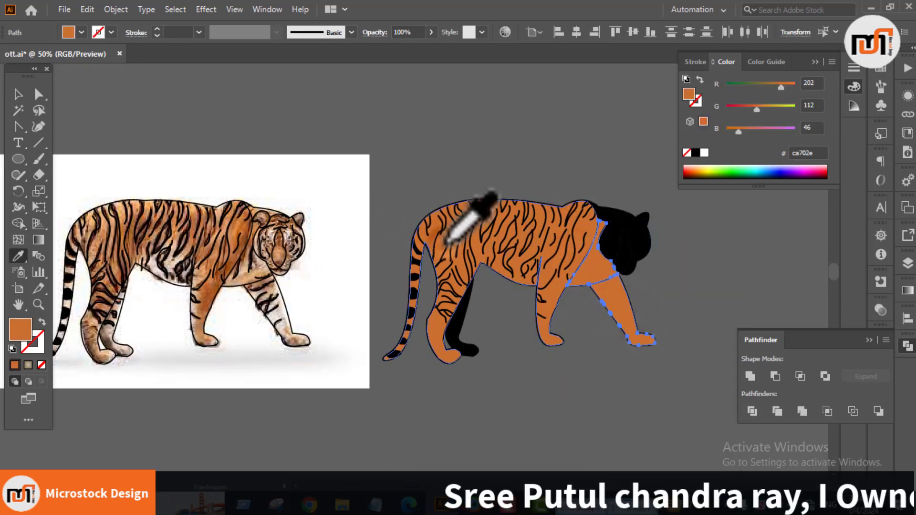
{"action": "key", "text": "v"}
{"action": "right_click", "coordinate": [587, 414]}
{"action": "mouse_move", "coordinate": [645, 345]}
{"action": "left_click", "coordinate": [759, 389]}
{"action": "left_click", "coordinate": [630, 411]}
Step: Fill the tiger's head shape with the body's orange
{"action": "scroll", "coordinate": [629, 311], "scroll_direction": "up", "scroll_amount": 1}
{"action": "scroll", "coordinate": [627, 301], "scroll_direction": "up", "scroll_amount": 2}
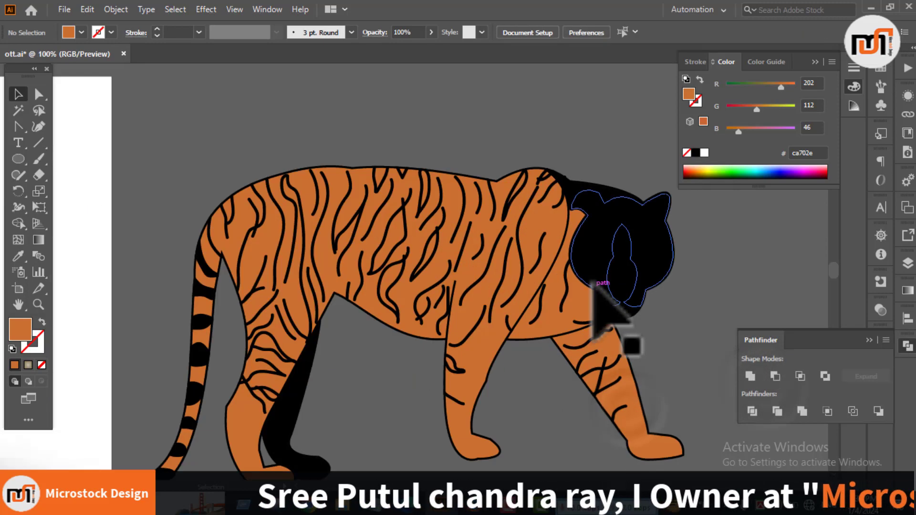
{"action": "left_click", "coordinate": [592, 268]}
{"action": "left_click", "coordinate": [585, 292]}
{"action": "key", "text": "v"}
{"action": "scroll", "coordinate": [642, 310], "scroll_direction": "down", "scroll_amount": 2}
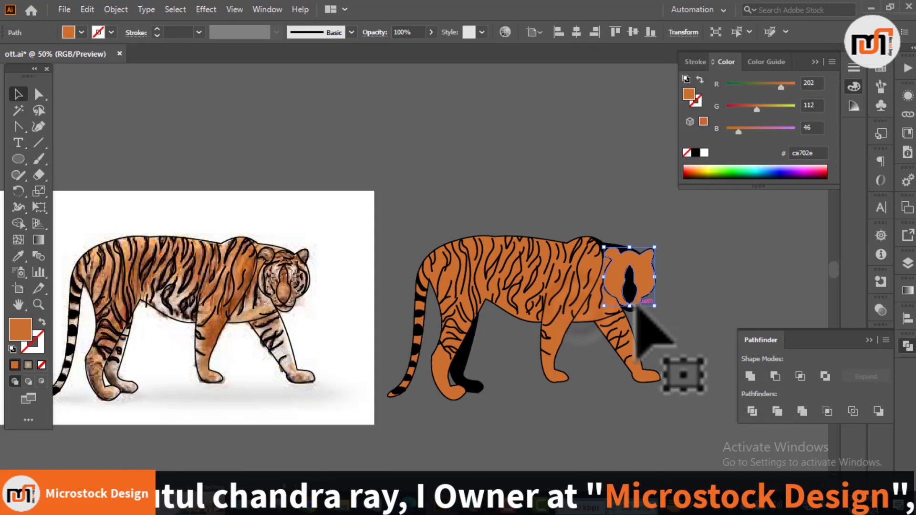
Step: Fill the narrow neck shape between the shoulder and the ears with the same orange as the head
{"action": "left_click", "coordinate": [442, 220]}
{"action": "scroll", "coordinate": [443, 221], "scroll_direction": "up", "scroll_amount": 2}
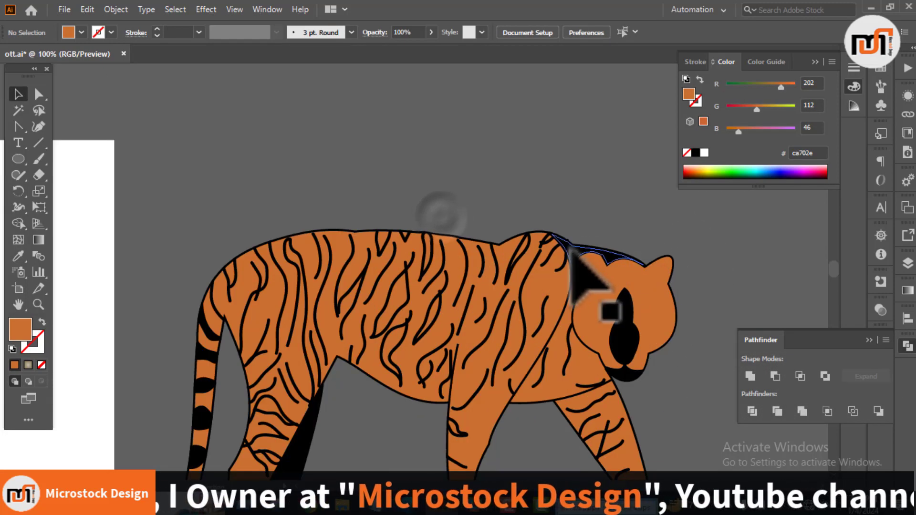
{"action": "left_click", "coordinate": [566, 241]}
{"action": "key", "text": "i"}
{"action": "left_click", "coordinate": [601, 293]}
{"action": "key", "text": "v"}
{"action": "left_click", "coordinate": [601, 202]}
Step: Fill the long nose shape with orange c56c29 sampled from the photo
{"action": "left_click", "coordinate": [627, 344]}
{"action": "scroll", "coordinate": [626, 344], "scroll_direction": "down", "scroll_amount": 1}
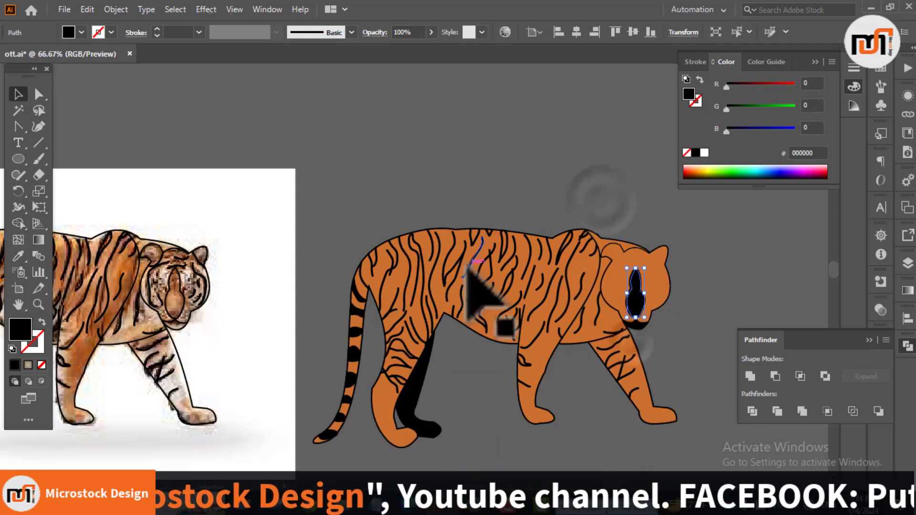
{"action": "key", "text": "i"}
{"action": "left_click", "coordinate": [131, 280]}
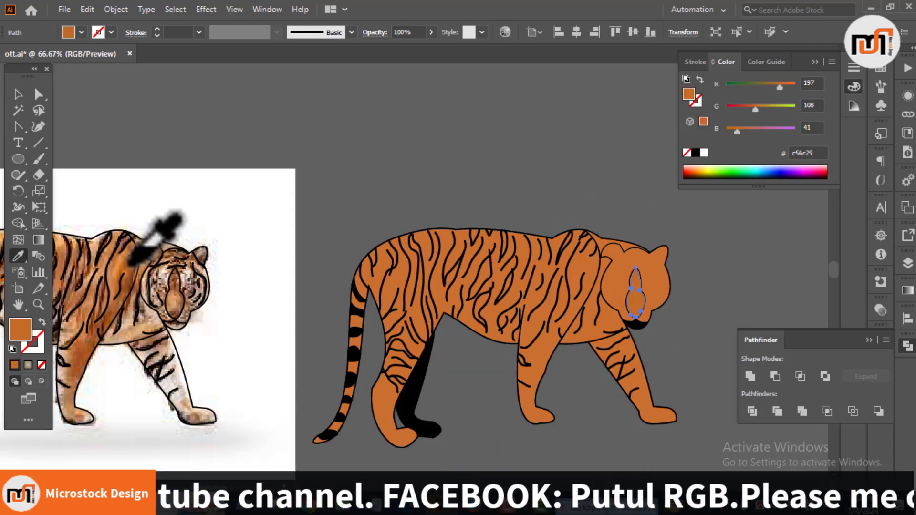
{"action": "key", "text": "v"}
Step: Fill the chin shape with beige b59986 sampled from the photo's chin
{"action": "left_click", "coordinate": [542, 193]}
{"action": "left_click", "coordinate": [636, 324]}
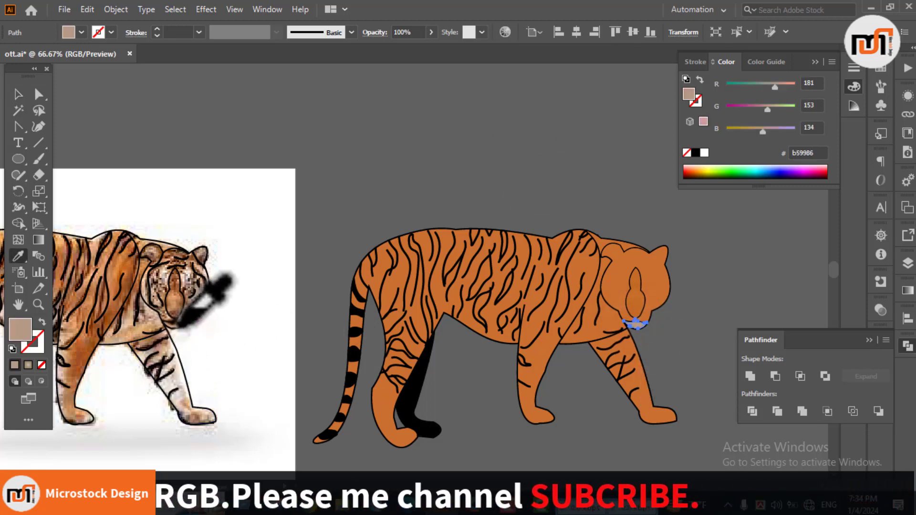
{"action": "key", "text": "v"}
Step: Fill the far hind leg with the body's orange and send it behind its stripes
{"action": "scroll", "coordinate": [681, 326], "scroll_direction": "down", "scroll_amount": 3}
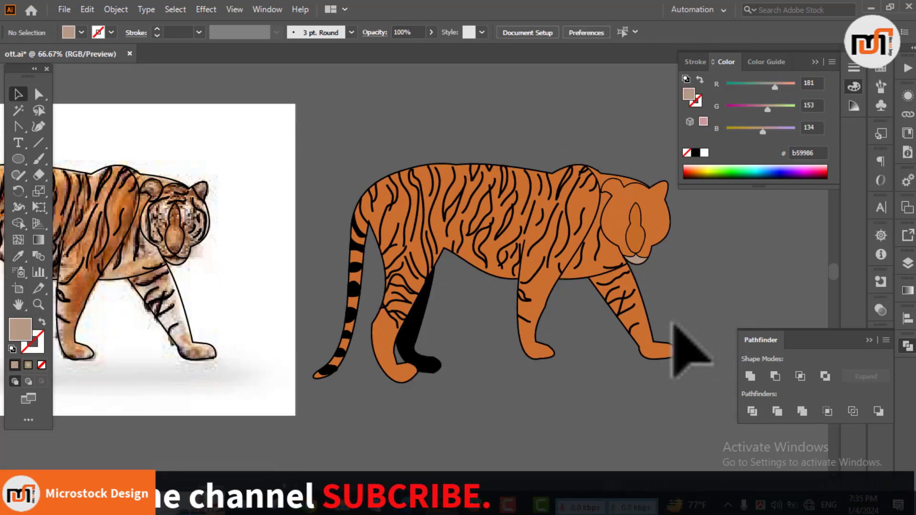
{"action": "left_click_drag", "start_coordinate": [455, 321], "coordinate": [526, 358]}
{"action": "left_click", "coordinate": [474, 369]}
{"action": "key", "text": "i"}
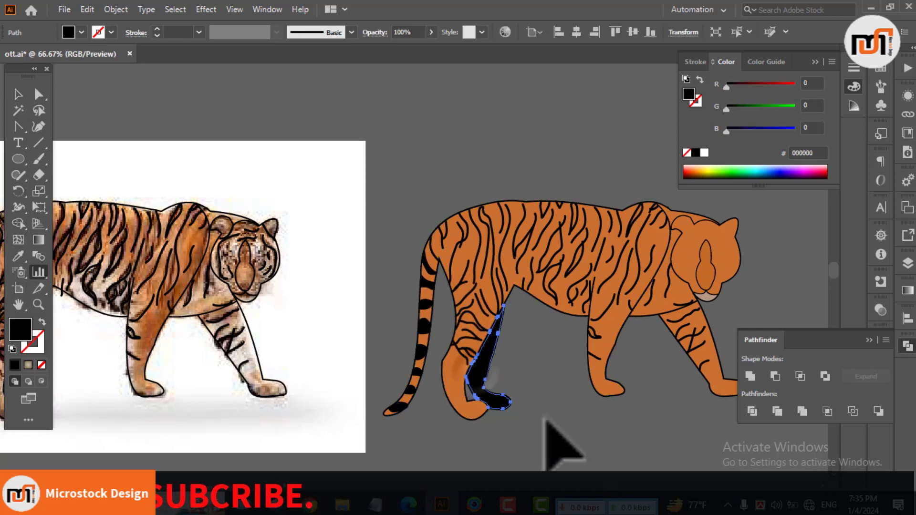
{"action": "left_click", "coordinate": [471, 417]}
{"action": "key", "text": "v"}
{"action": "right_click", "coordinate": [505, 435]}
{"action": "left_click", "coordinate": [569, 371]}
{"action": "left_click", "coordinate": [684, 409]}
{"action": "left_click", "coordinate": [586, 448]}
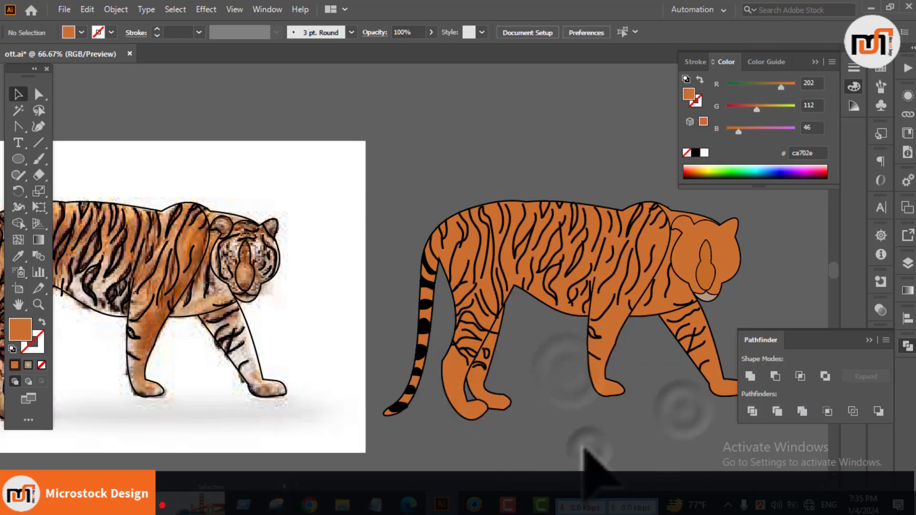
Step: Send the orange head shape behind the facial stripes
{"action": "right_click", "coordinate": [691, 258]}
{"action": "left_click", "coordinate": [645, 371]}
{"action": "left_click", "coordinate": [779, 410]}
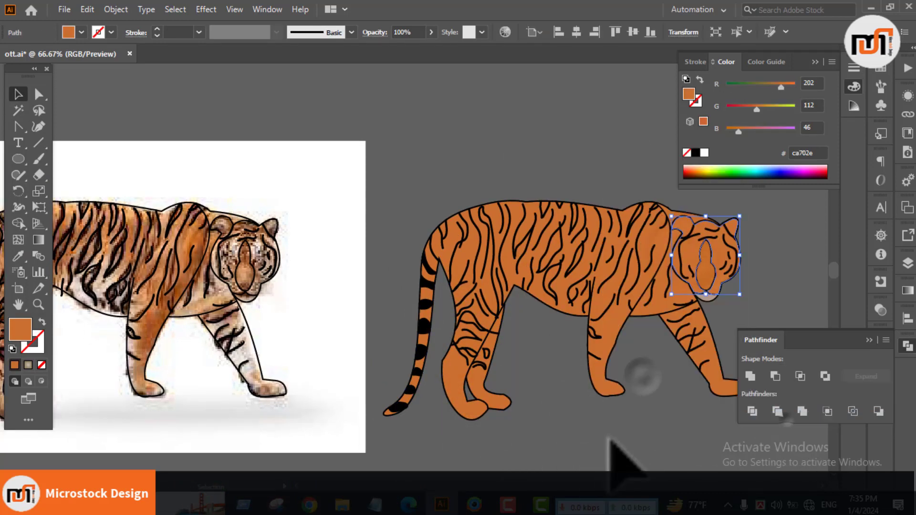
{"action": "left_click", "coordinate": [608, 434]}
Step: Fill the far hind leg with light beige d4b5a7 sampled from the photo
{"action": "key", "text": "ctrl+minus"}
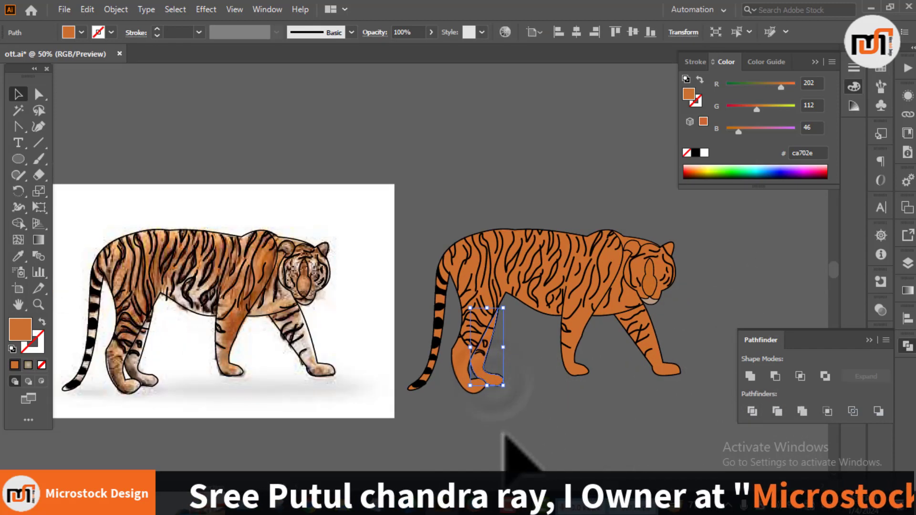
{"action": "key", "text": "i"}
{"action": "left_click", "coordinate": [137, 367]}
{"action": "scroll", "coordinate": [136, 367], "scroll_direction": "up", "scroll_amount": 2}
{"action": "left_click", "coordinate": [148, 351]}
{"action": "left_click_drag", "start_coordinate": [326, 354], "coordinate": [257, 354]}
{"action": "left_click", "coordinate": [231, 304]}
{"action": "scroll", "coordinate": [320, 310], "scroll_direction": "down", "scroll_amount": 1}
{"action": "key", "text": "v"}
{"action": "left_click", "coordinate": [613, 432]}
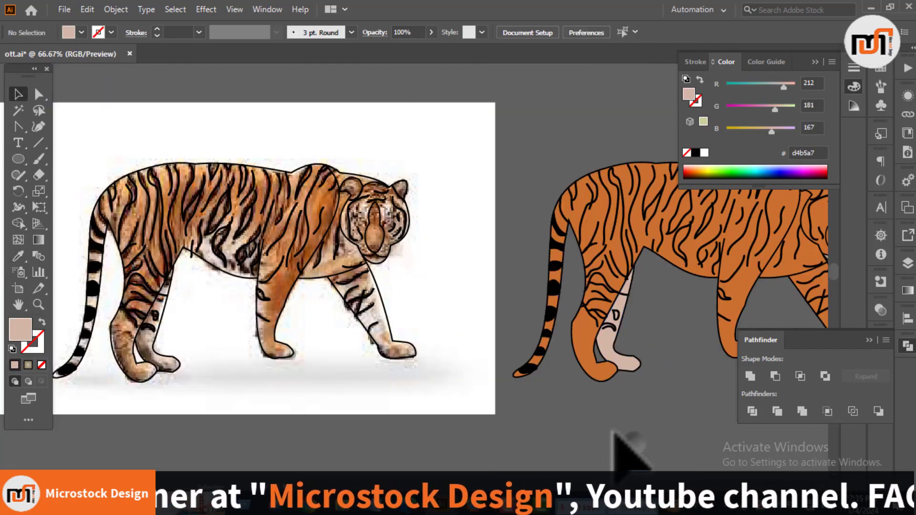
Step: Apply a linear gradient to the far hind leg and set its end color stop to the body's orange
{"action": "left_click_drag", "start_coordinate": [613, 432], "coordinate": [488, 420]}
{"action": "left_click", "coordinate": [490, 339]}
{"action": "scroll", "coordinate": [546, 332], "scroll_direction": "up", "scroll_amount": 1}
{"action": "left_click", "coordinate": [908, 291]}
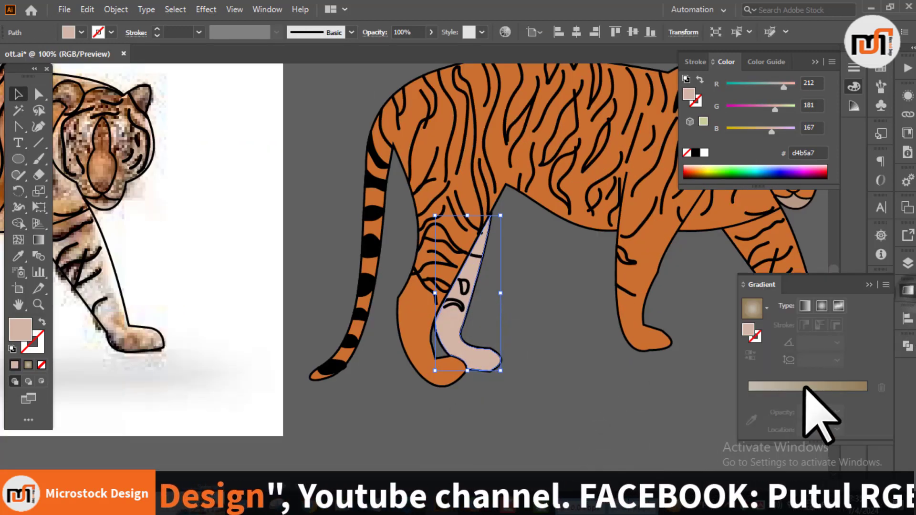
{"action": "left_click", "coordinate": [806, 388]}
{"action": "left_click", "coordinate": [753, 436]}
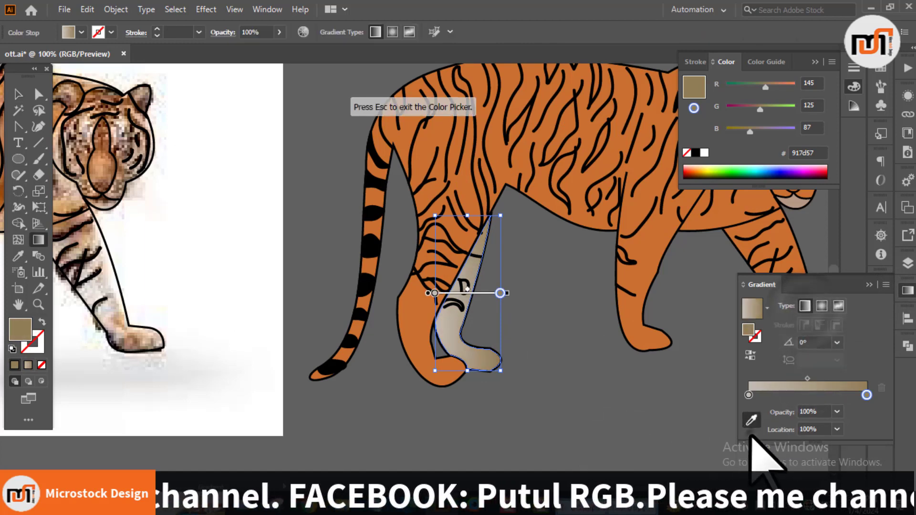
{"action": "left_click", "coordinate": [418, 322]}
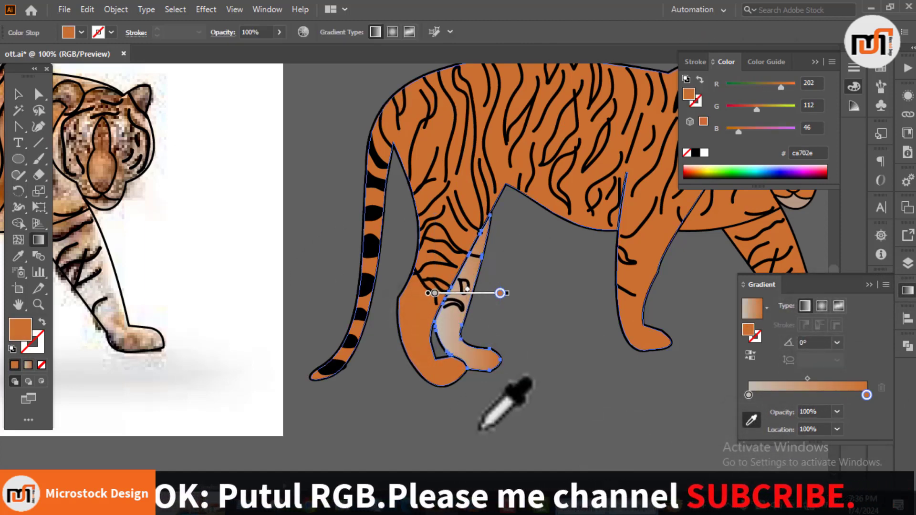
Step: Redirect the far hind leg's gradient downward at about -82° so its light end is at the top
{"action": "key", "text": "v"}
{"action": "left_click", "coordinate": [538, 354]}
{"action": "left_click", "coordinate": [494, 359]}
{"action": "key", "text": "g"}
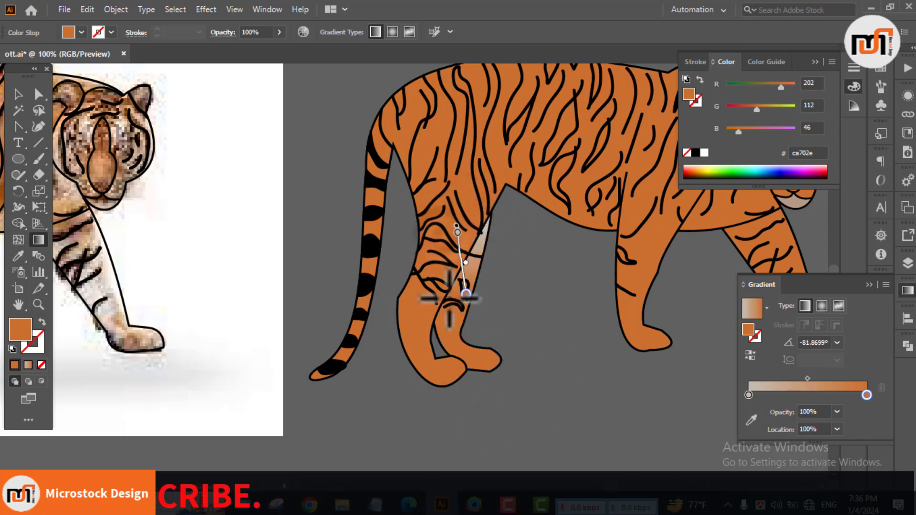
{"action": "key", "text": "v"}
{"action": "left_click", "coordinate": [517, 285]}
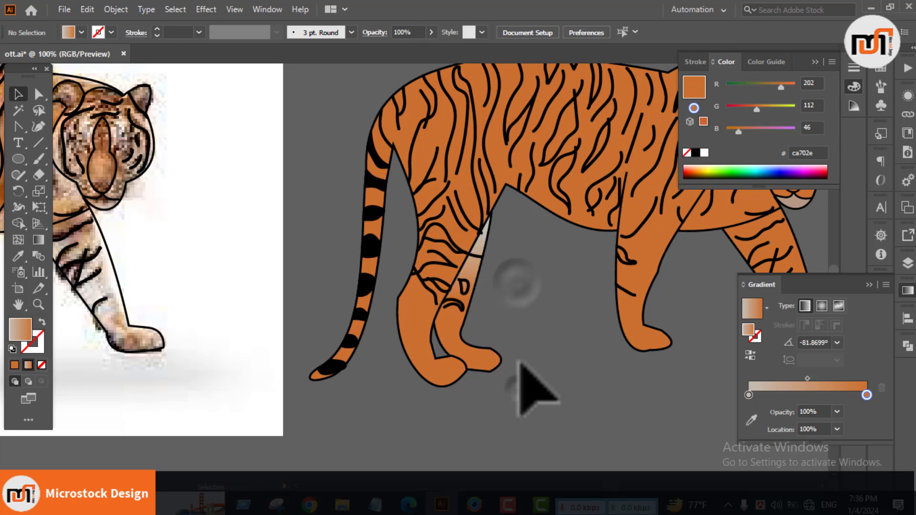
Step: Copy the far hind leg's beige-to-orange gradient onto the far front leg
{"action": "left_click_drag", "start_coordinate": [529, 344], "coordinate": [329, 345]}
{"action": "scroll", "coordinate": [329, 344], "scroll_direction": "down", "scroll_amount": 3}
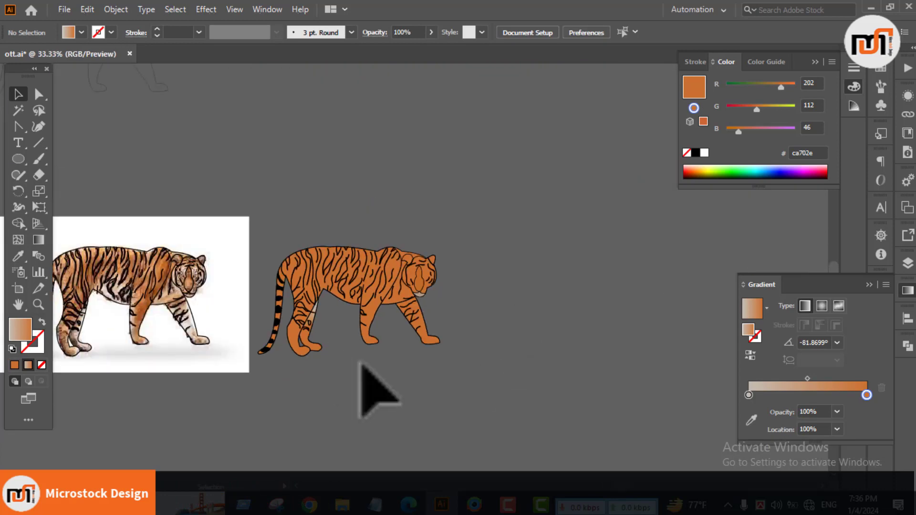
{"action": "scroll", "coordinate": [375, 366], "scroll_direction": "down", "scroll_amount": 1}
{"action": "left_click_drag", "start_coordinate": [374, 341], "coordinate": [425, 341]}
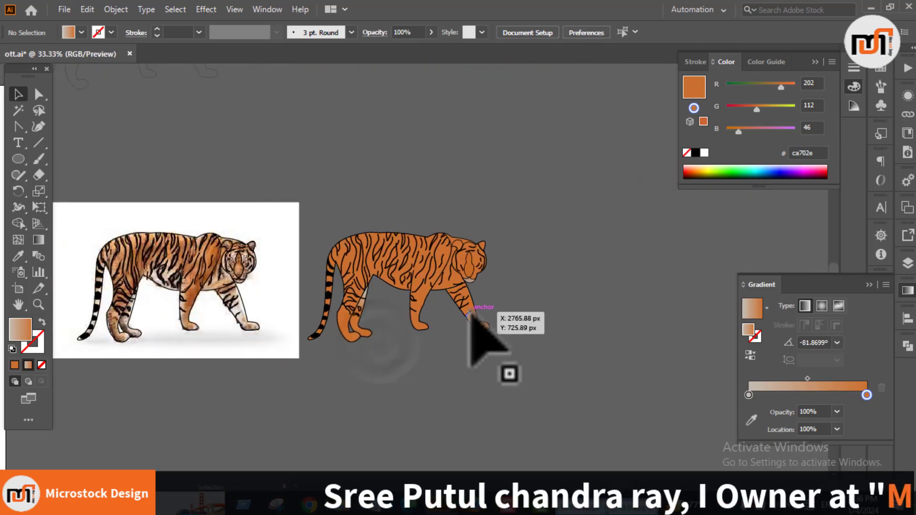
{"action": "scroll", "coordinate": [473, 315], "scroll_direction": "up", "scroll_amount": 1}
{"action": "left_click_drag", "start_coordinate": [523, 322], "coordinate": [586, 340]}
{"action": "left_click", "coordinate": [535, 337]}
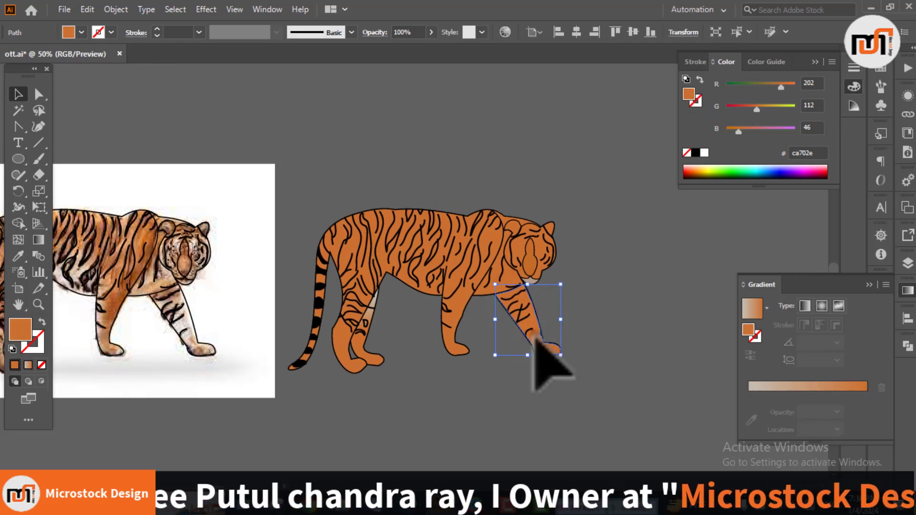
{"action": "left_click", "coordinate": [372, 355]}
{"action": "key", "text": "v"}
{"action": "left_click", "coordinate": [606, 298]}
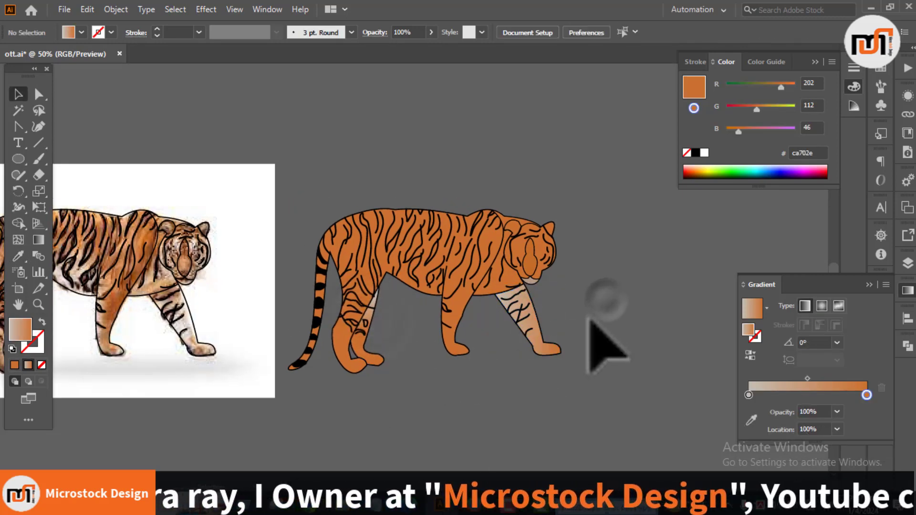
Step: Copy the far front leg's gradient onto the chest shape
{"action": "left_click_drag", "start_coordinate": [449, 389], "coordinate": [559, 393]}
{"action": "left_click", "coordinate": [607, 256]}
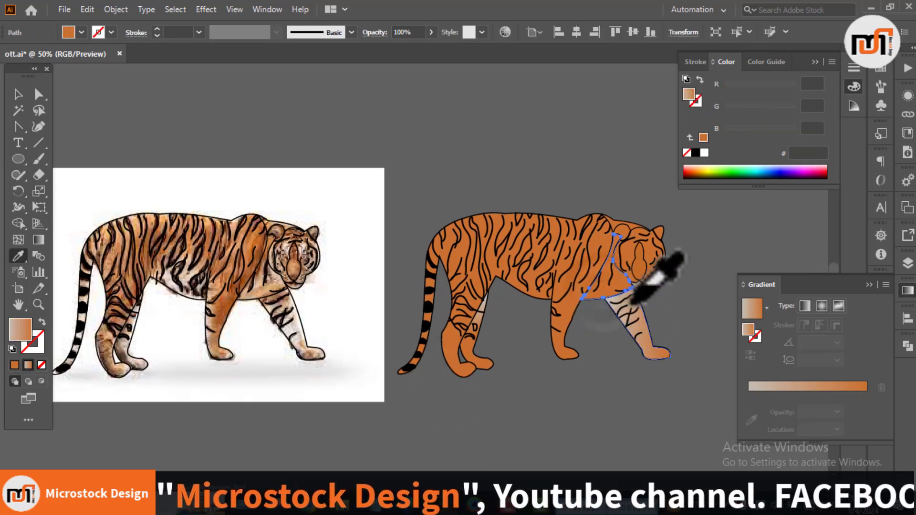
{"action": "left_click", "coordinate": [586, 381]}
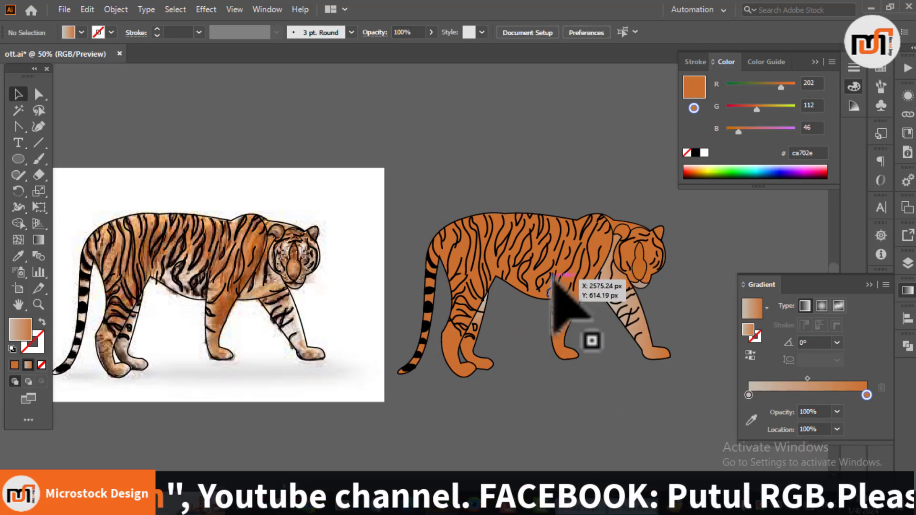
Step: Paint a rounded patch outline with the Paintbrush around the belly, between the hind leg and the near front leg
{"action": "scroll", "coordinate": [544, 335], "scroll_direction": "up", "scroll_amount": 3}
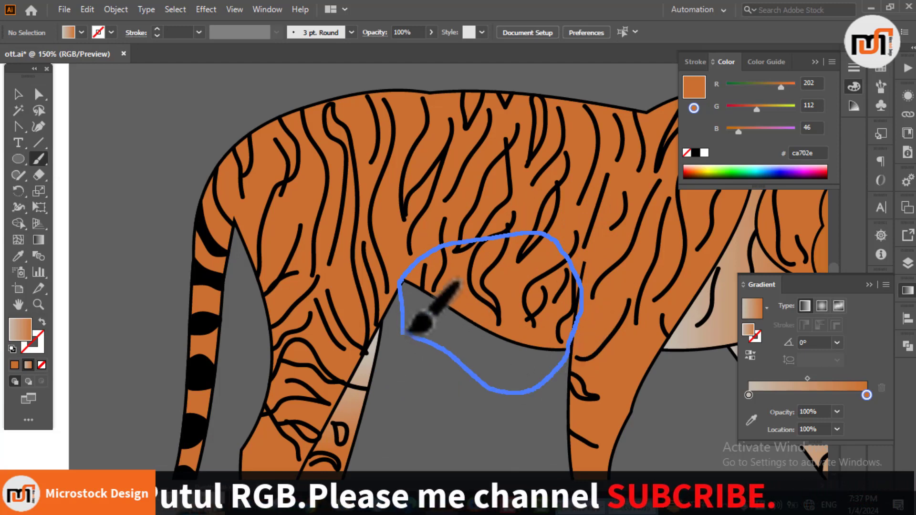
{"action": "left_click_drag", "start_coordinate": [407, 331], "coordinate": [404, 333]}
{"action": "key", "text": "v"}
Step: Remove the belly patch's stroke, give it the beige-to-orange gradient fill, and select the patch
{"action": "key", "text": "x"}
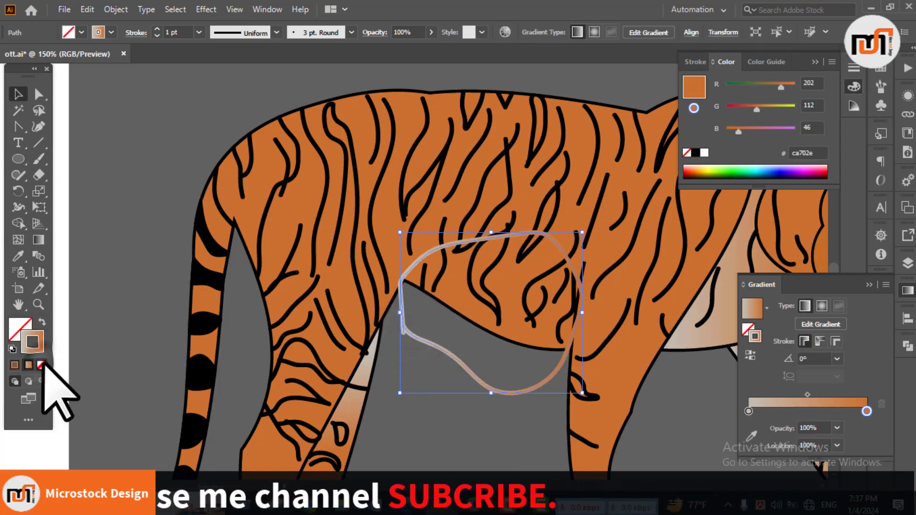
{"action": "left_click", "coordinate": [42, 365]}
{"action": "key", "text": "x"}
{"action": "left_click", "coordinate": [28, 365]}
{"action": "left_click", "coordinate": [409, 427]}
{"action": "left_click", "coordinate": [525, 369]}
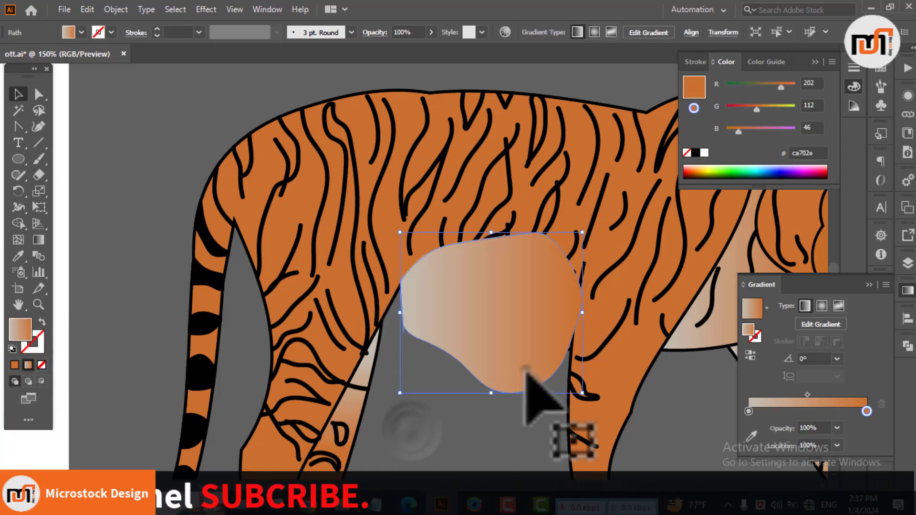
Step: Redirect the belly patch's gradient vertically, with beige at the belly's lower edge and orange at the top
{"action": "key", "text": "g"}
{"action": "left_click_drag", "start_coordinate": [500, 219], "coordinate": [485, 338]}
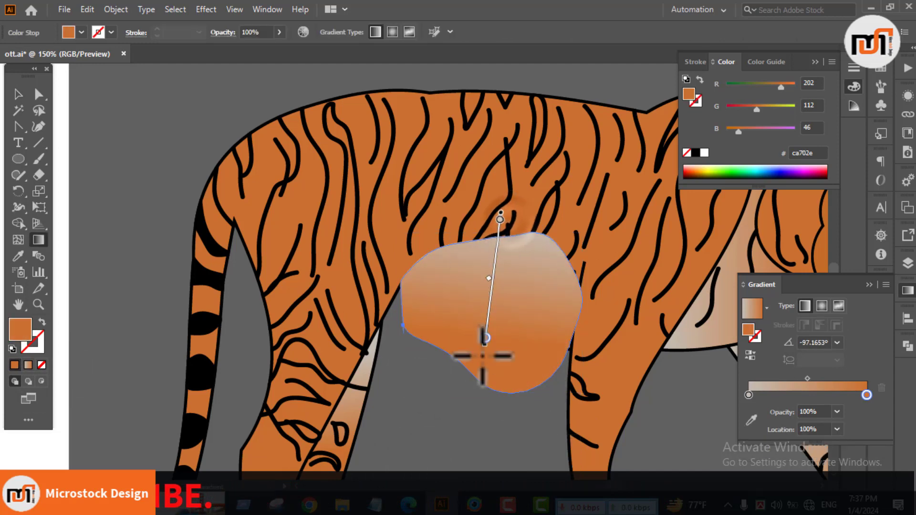
{"action": "left_click_drag", "start_coordinate": [476, 394], "coordinate": [498, 236]}
{"action": "mouse_move", "coordinate": [490, 300]}
{"action": "left_mouse_down"}
{"action": "mouse_move", "coordinate": [495, 276]}
{"action": "mouse_move", "coordinate": [493, 283]}
{"action": "left_mouse_up"}
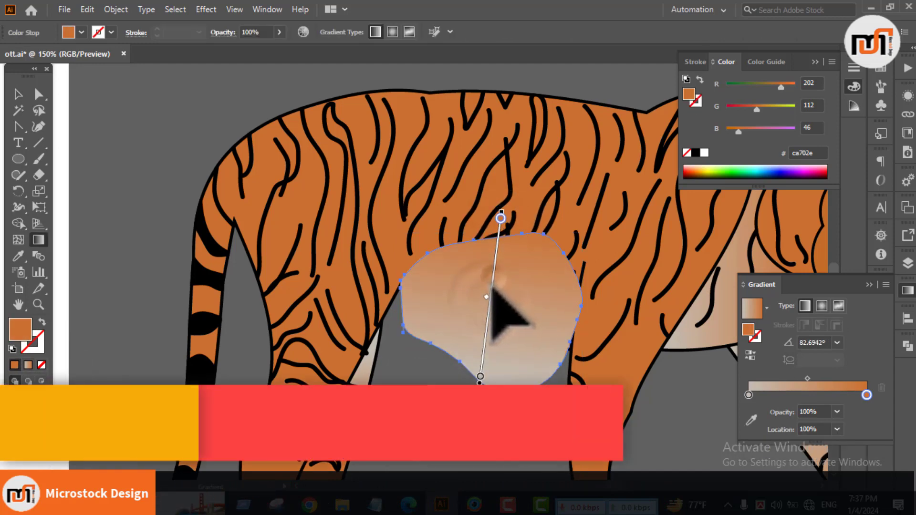
{"action": "key", "text": "v"}
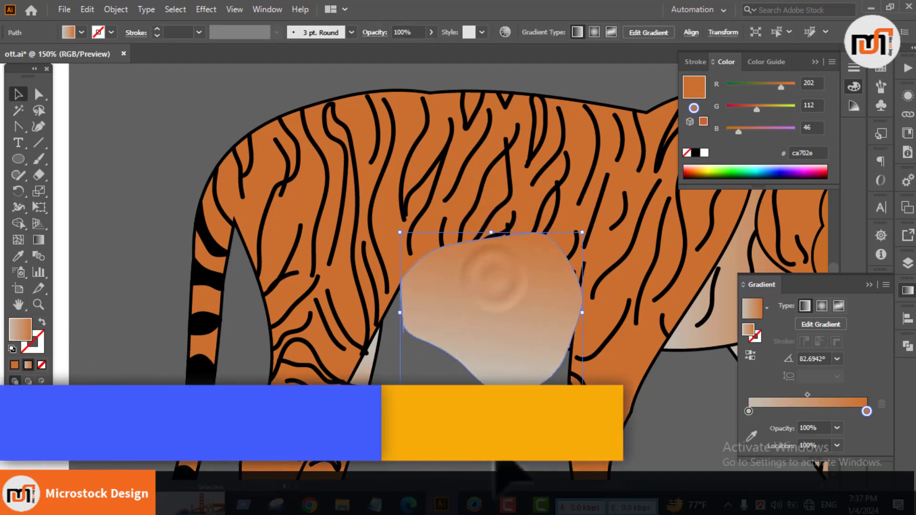
Step: Split the belly patch along the body outline using the Shape Builder tool
{"action": "left_click", "coordinate": [672, 355], "text": "shift"}
{"action": "left_click", "coordinate": [18, 224]}
{"action": "left_click", "coordinate": [478, 267]}
{"action": "key", "text": "v"}
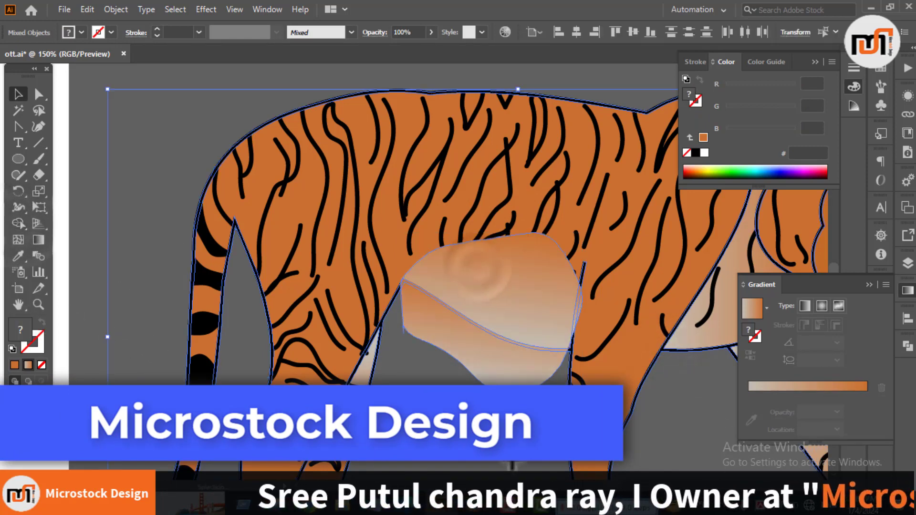
Step: Delete the leftover patch pieces below the belly line and over the near front leg
{"action": "left_click", "coordinate": [503, 443]}
{"action": "left_click", "coordinate": [480, 357]}
{"action": "key", "text": "Delete"}
{"action": "left_click", "coordinate": [533, 309]}
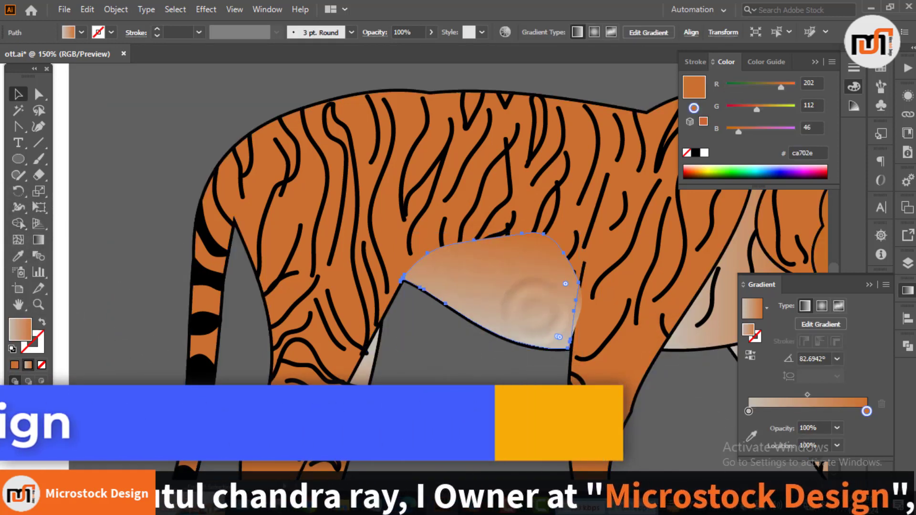
{"action": "left_click", "coordinate": [501, 397]}
{"action": "left_click", "coordinate": [579, 312]}
{"action": "key", "text": "Delete"}
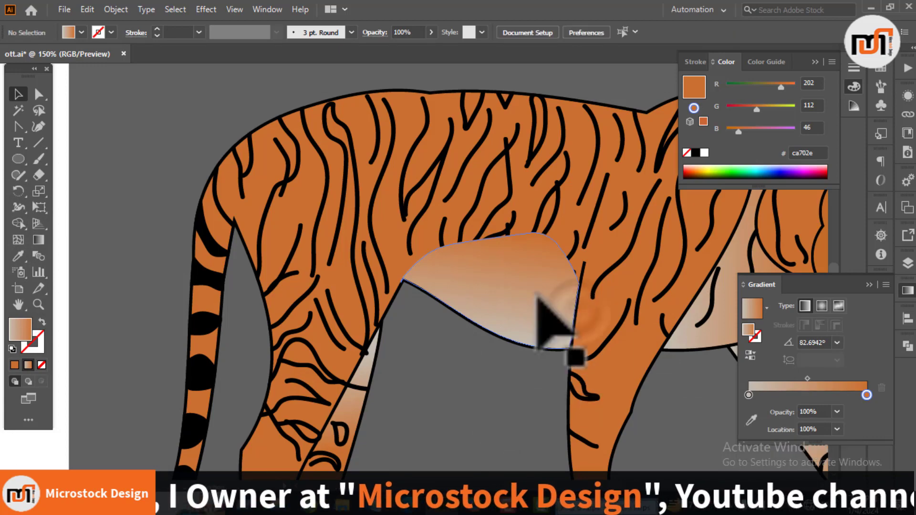
Step: Send the trimmed belly patch to the back, beneath the stripes, and save the document
{"action": "left_click", "coordinate": [534, 302]}
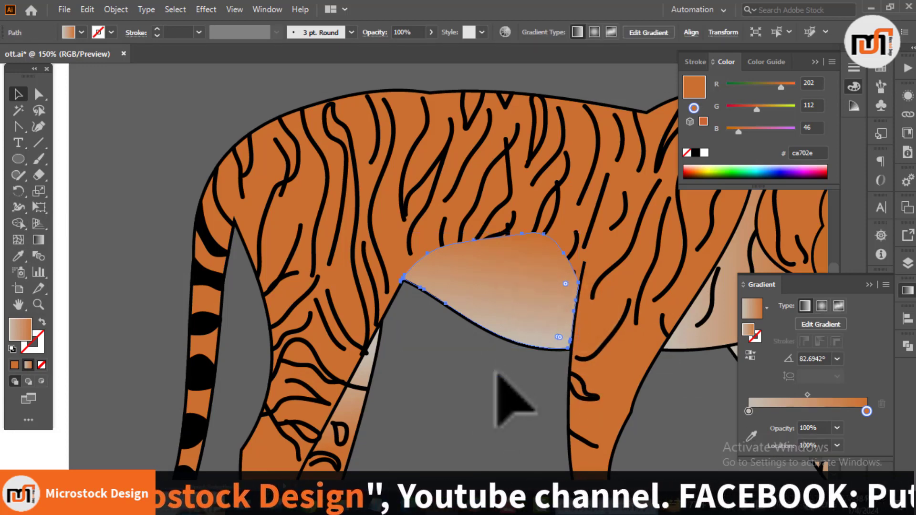
{"action": "key", "text": "ctrl+shift+bracketleft"}
{"action": "left_click", "coordinate": [439, 406]}
{"action": "scroll", "coordinate": [438, 396], "scroll_direction": "down", "scroll_amount": 3}
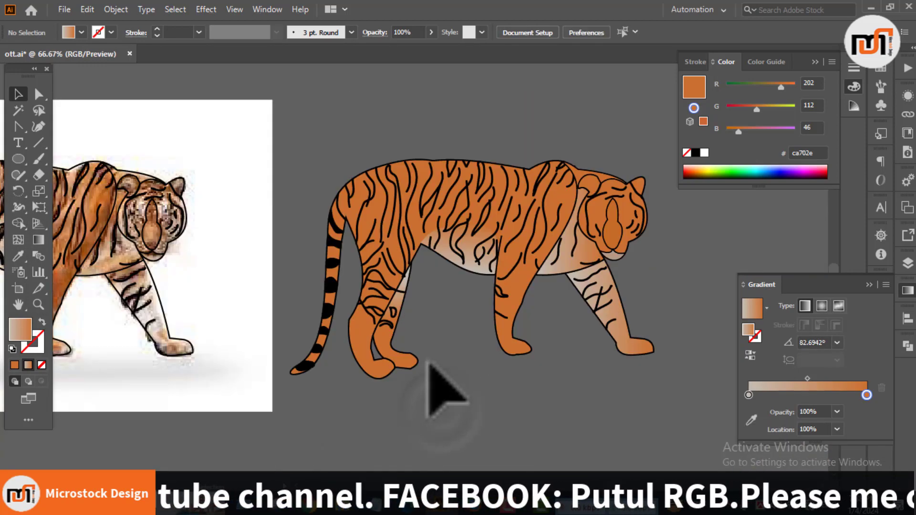
{"action": "left_click_drag", "start_coordinate": [421, 349], "coordinate": [642, 351]}
{"action": "scroll", "coordinate": [429, 401], "scroll_direction": "down", "scroll_amount": 2}
{"action": "left_click_drag", "start_coordinate": [531, 415], "coordinate": [457, 371]}
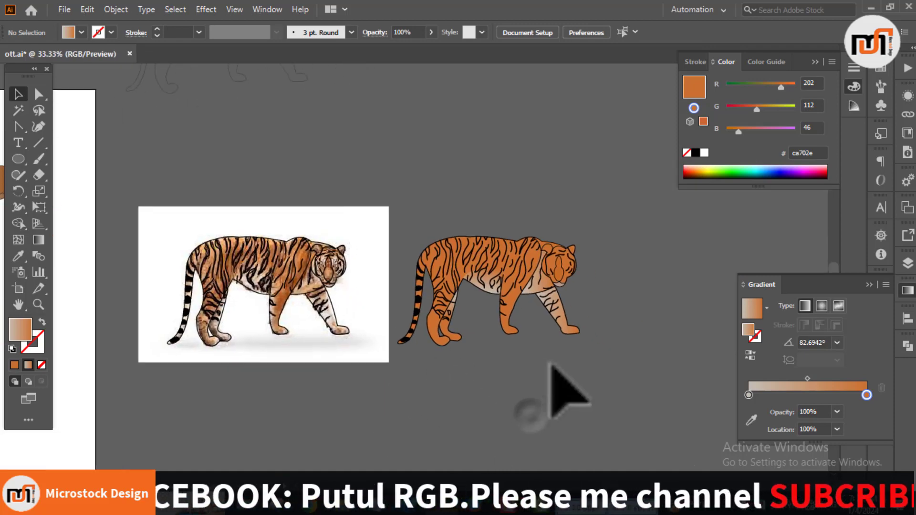
{"action": "key", "text": "ctrl+s"}
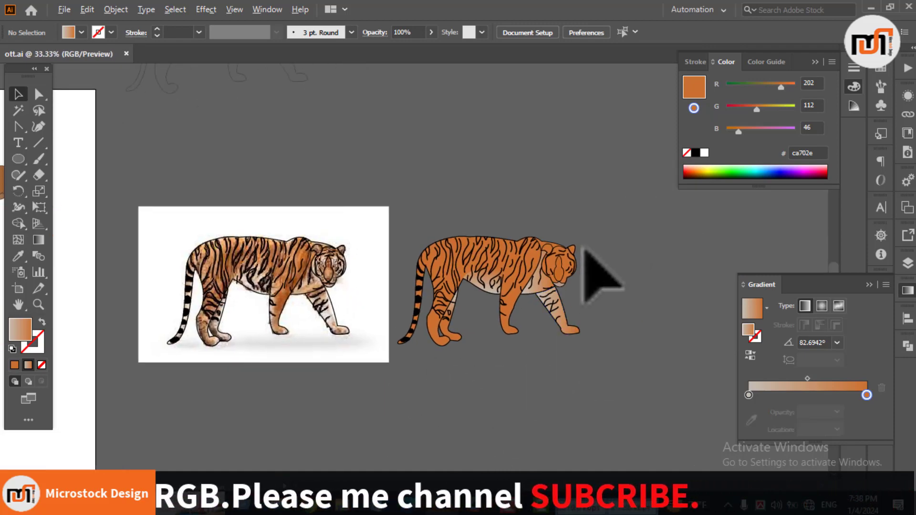
Step: Draw an ellipse about 15 by 17 px for the eye beside the nose bridge and fill it white
{"action": "scroll", "coordinate": [583, 250], "scroll_direction": "up", "scroll_amount": 6}
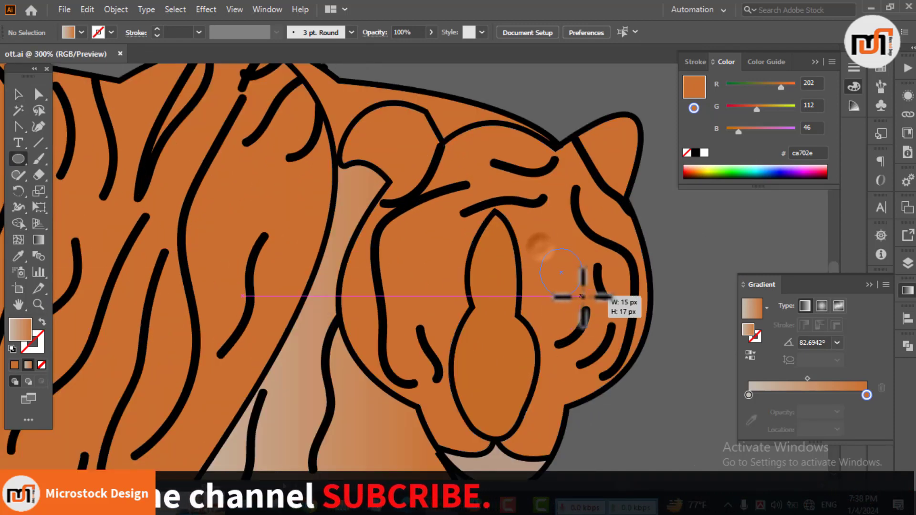
{"action": "left_click_drag", "start_coordinate": [582, 297], "coordinate": [583, 295]}
{"action": "left_click", "coordinate": [81, 33]}
{"action": "left_click", "coordinate": [25, 53]}
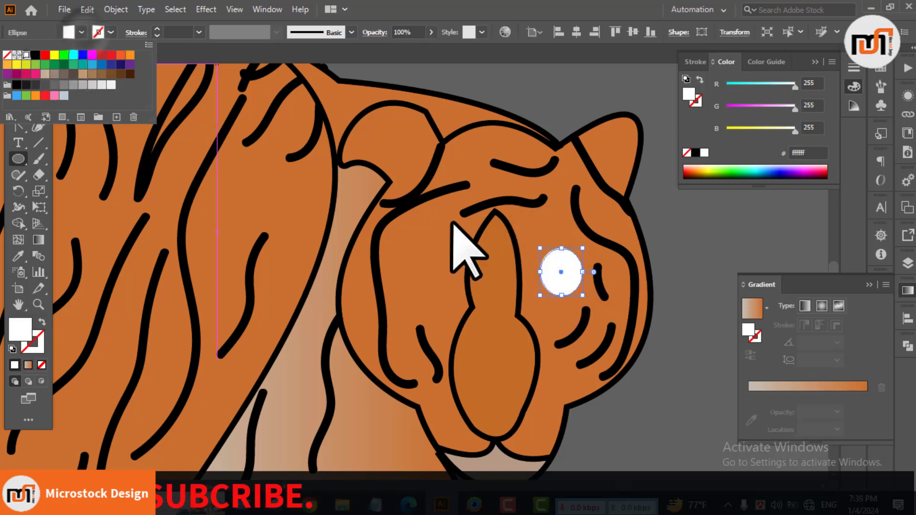
{"action": "left_click", "coordinate": [669, 235]}
{"action": "left_click", "coordinate": [501, 277]}
{"action": "key", "text": "v"}
{"action": "left_click", "coordinate": [684, 263]}
Step: Offset the white eye ellipse's path inward to make a smaller concentric ellipse and fill it black
{"action": "right_click", "coordinate": [574, 271]}
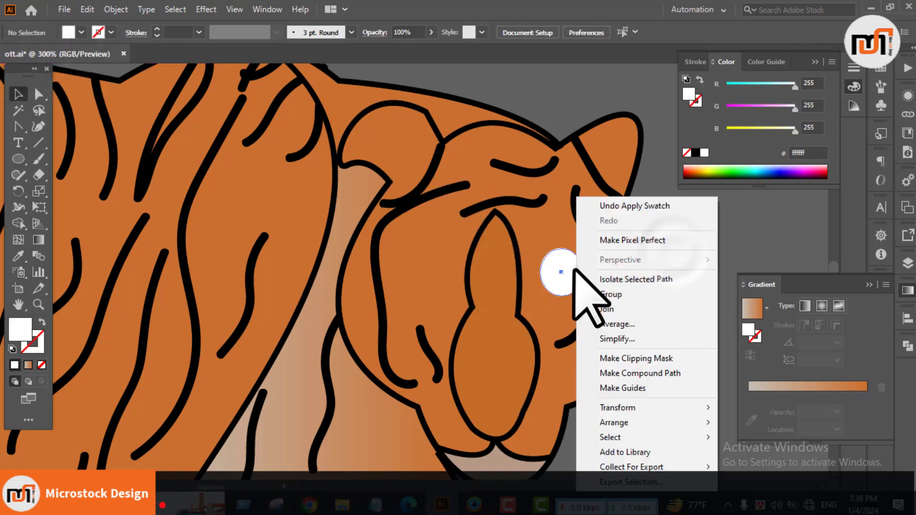
{"action": "key", "text": "Escape"}
{"action": "left_click", "coordinate": [115, 9]}
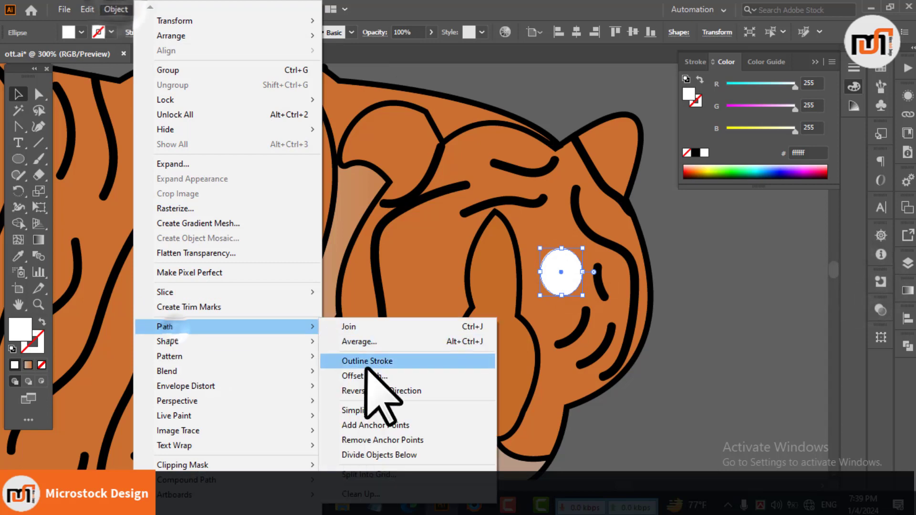
{"action": "left_click", "coordinate": [382, 371]}
{"action": "type", "text": "1"}
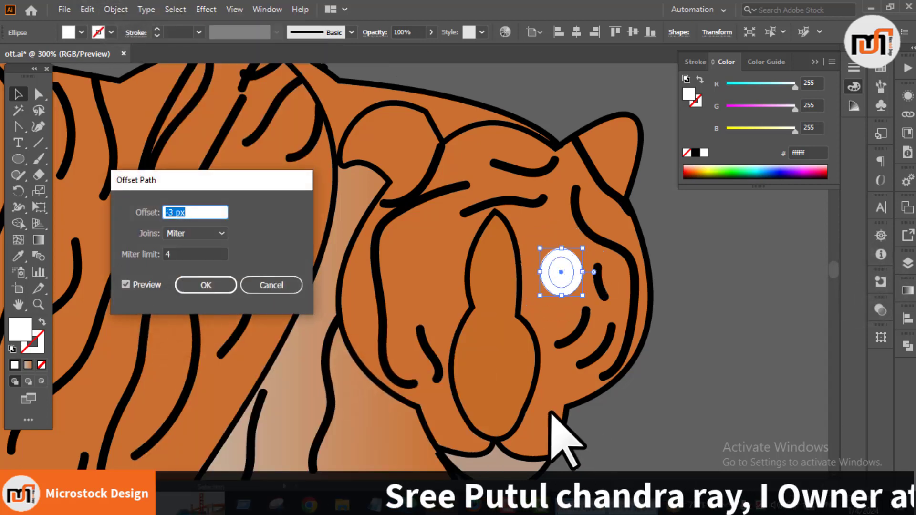
{"action": "left_click", "coordinate": [211, 286]}
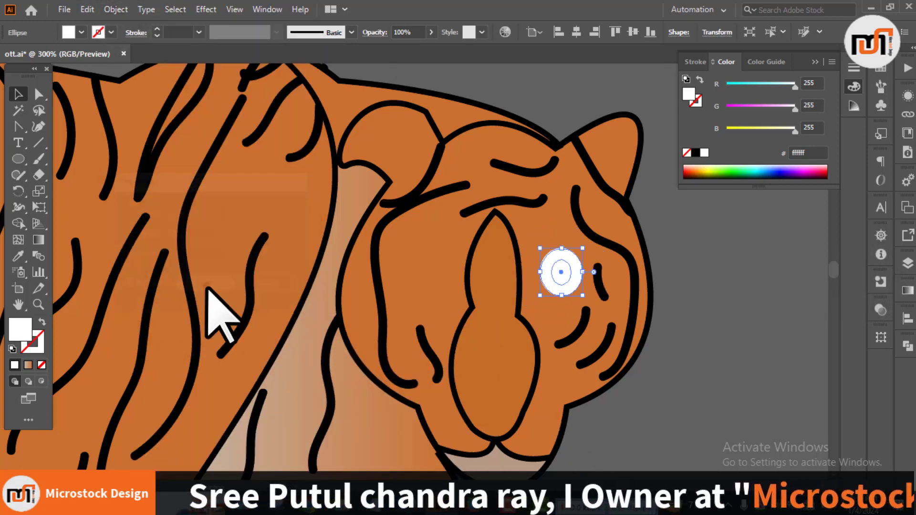
{"action": "left_click", "coordinate": [82, 33]}
{"action": "left_click", "coordinate": [33, 54]}
{"action": "left_click", "coordinate": [701, 272]}
Step: Offset the black ellipse's path by -2 px and fill the new inner ellipse white
{"action": "left_click", "coordinate": [116, 8]}
{"action": "mouse_move", "coordinate": [191, 326]}
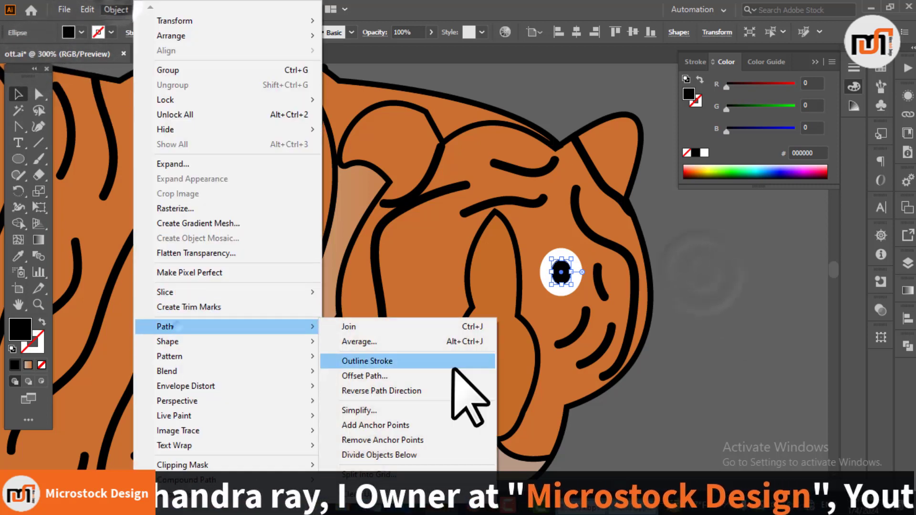
{"action": "left_click", "coordinate": [458, 373]}
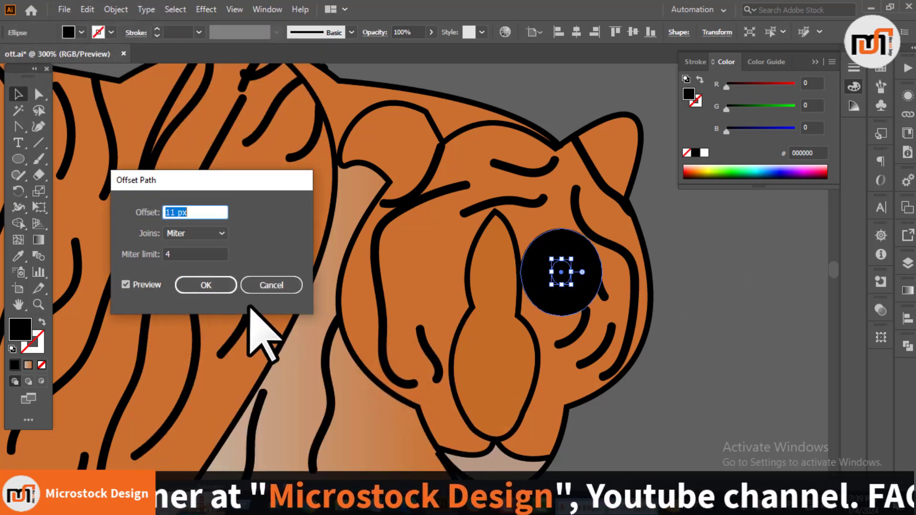
{"action": "type", "text": "-1"}
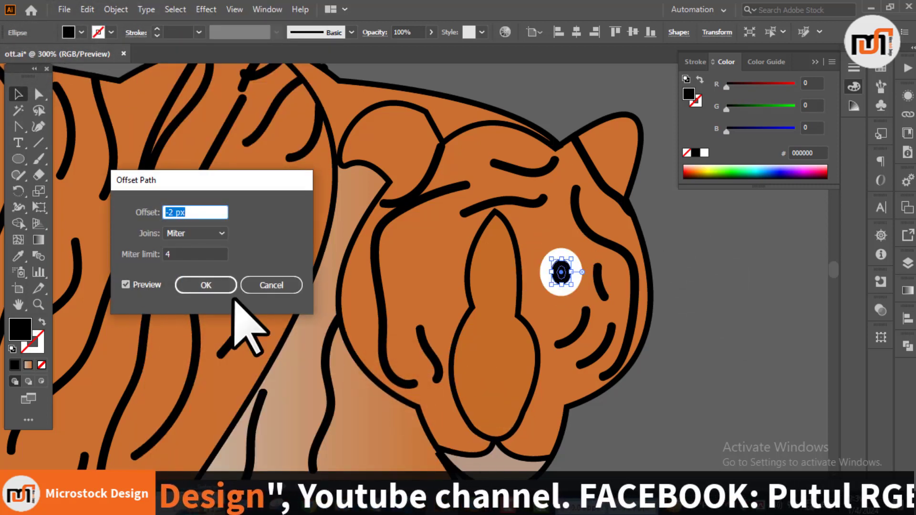
{"action": "left_click", "coordinate": [224, 286]}
{"action": "left_click", "coordinate": [79, 33]}
{"action": "left_click", "coordinate": [22, 54]}
{"action": "left_click", "coordinate": [713, 249]}
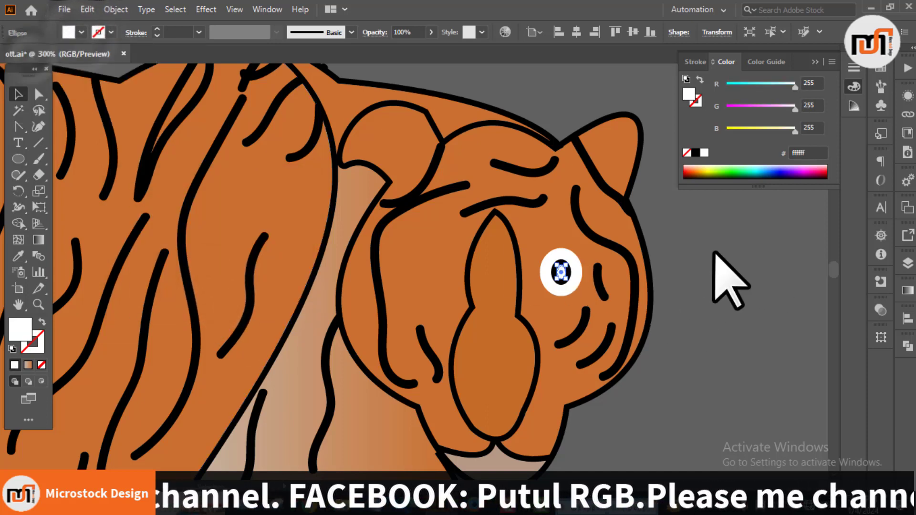